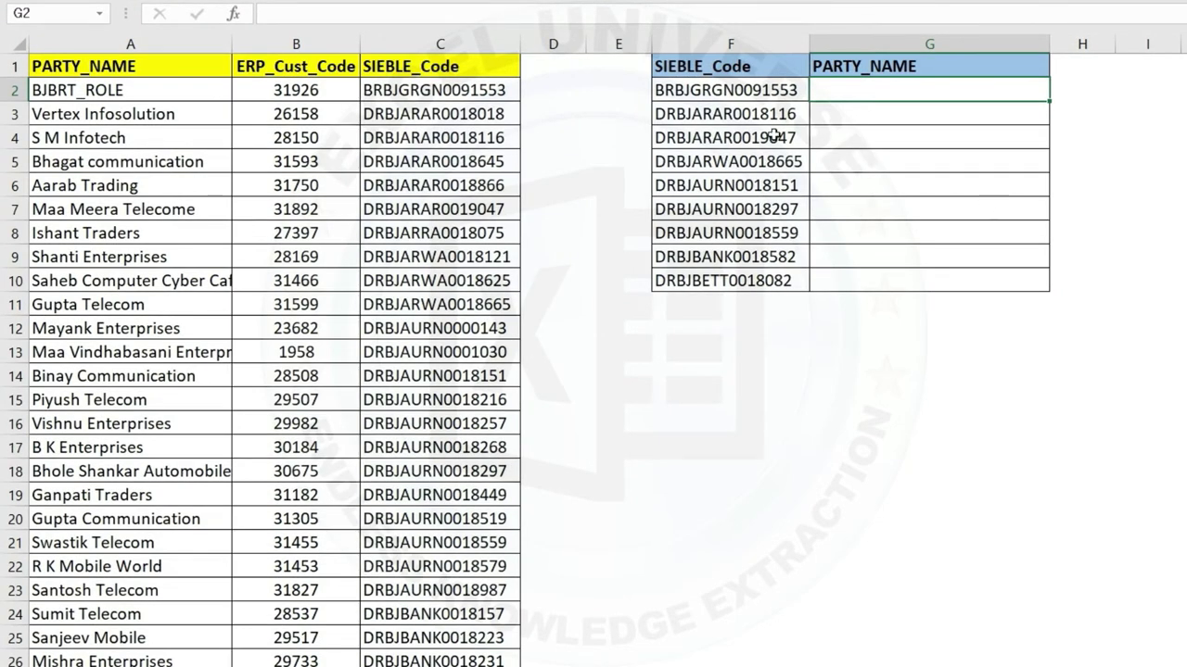
Step: Point out the code lookup table, the source data in A:C, and the empty PARTY_NAME cells
drag(687, 63, 1008, 282)
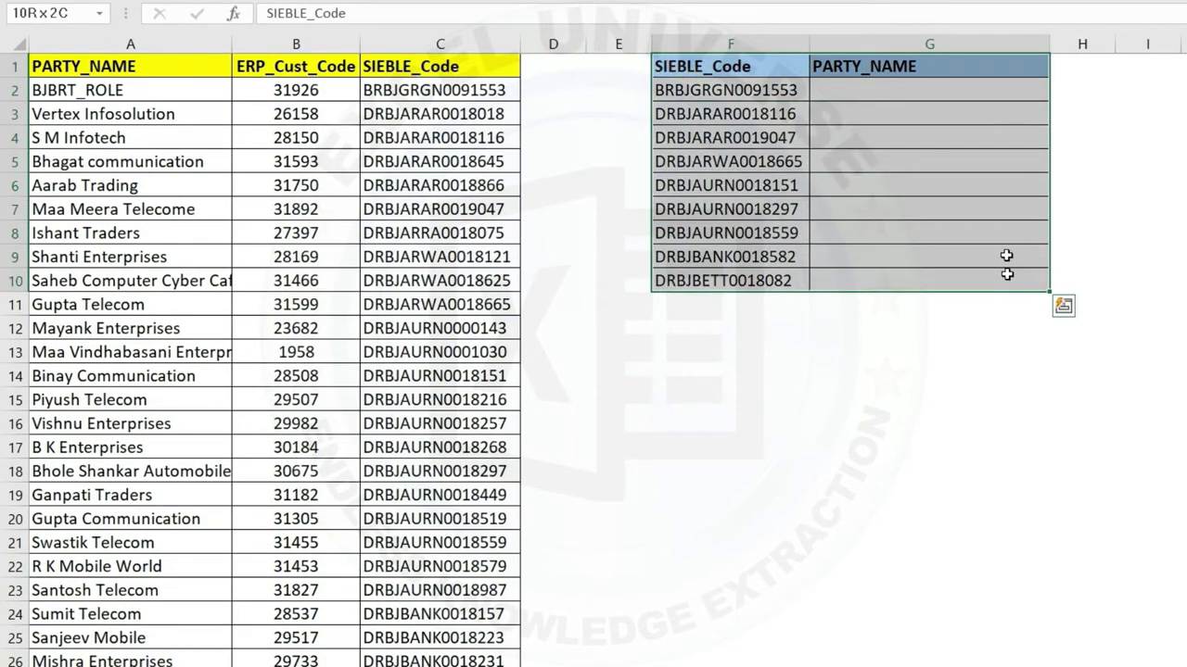
click(961, 112)
drag(112, 37, 439, 44)
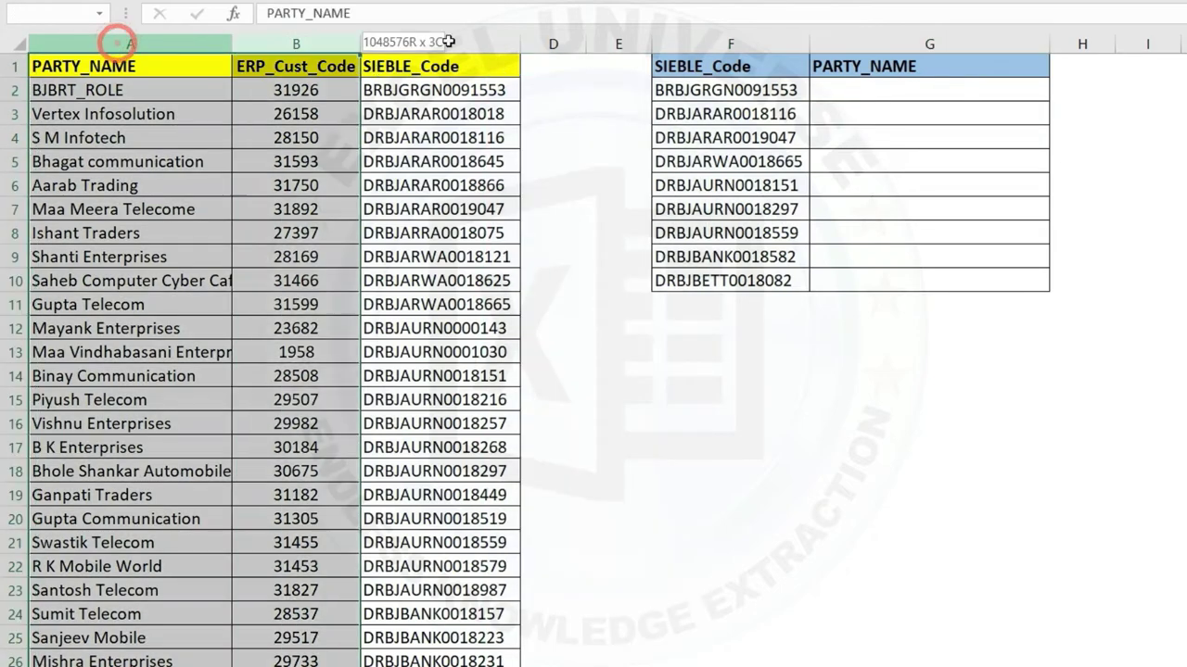
click(423, 212)
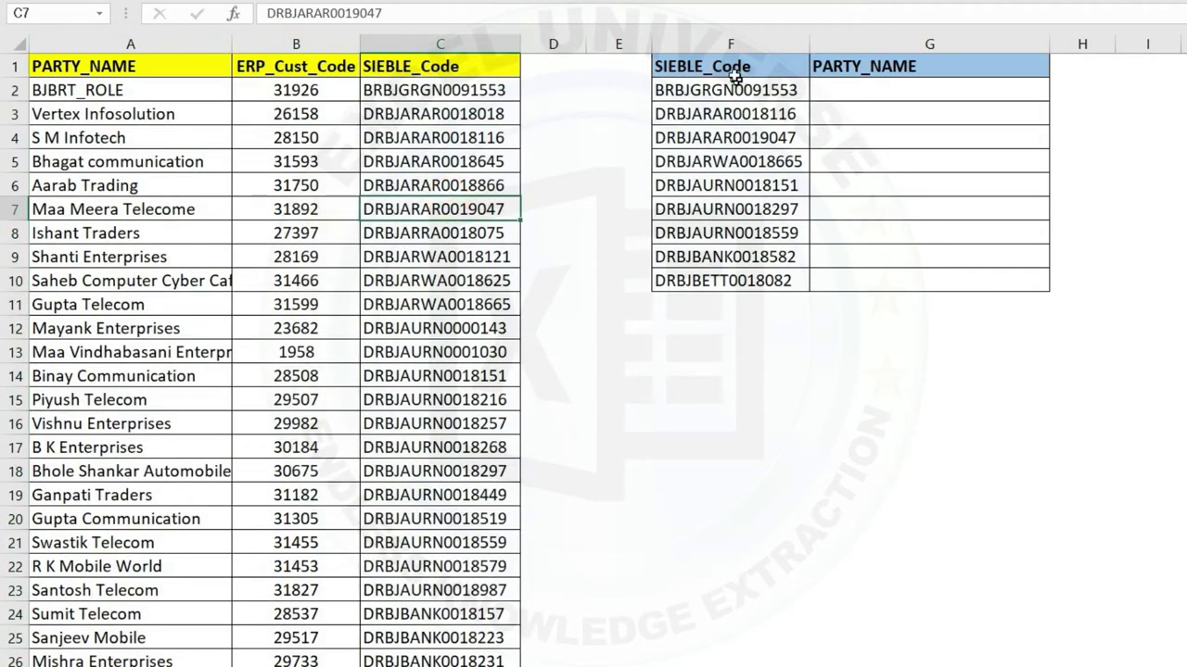
drag(730, 66, 778, 257)
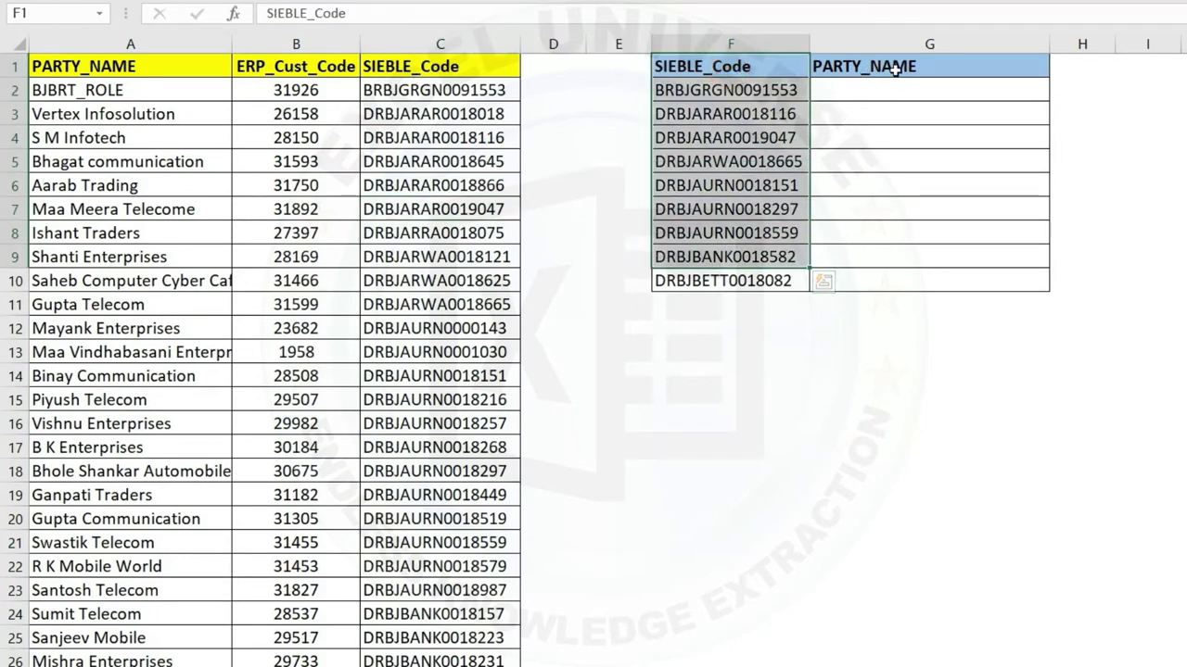
drag(895, 72, 916, 260)
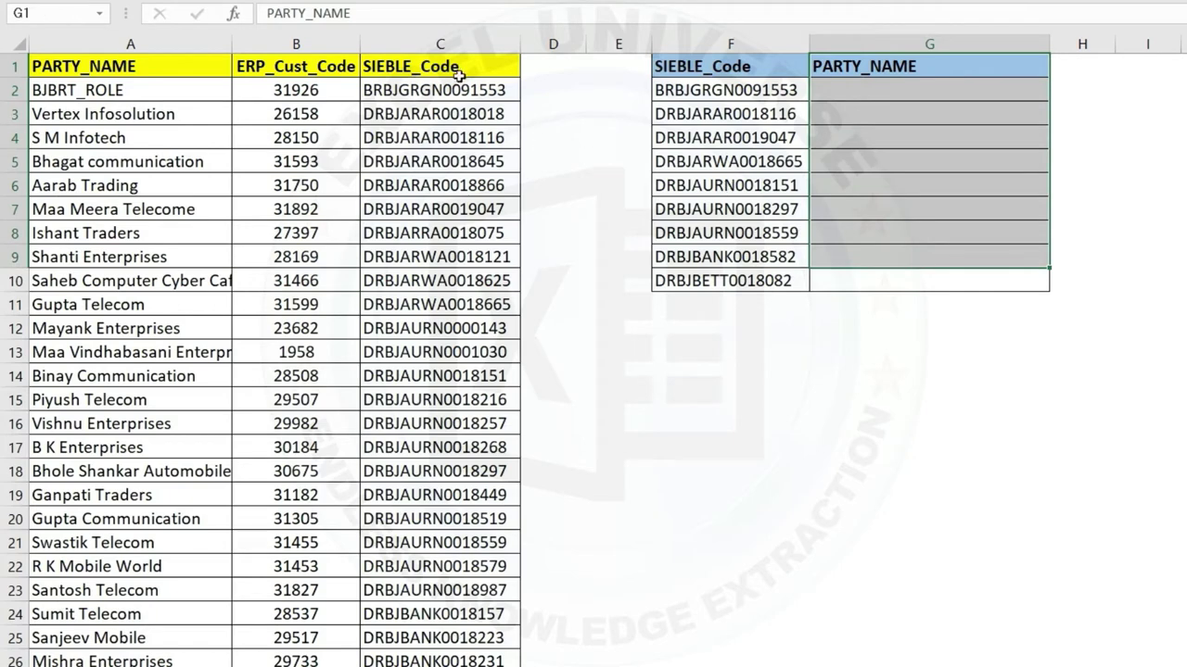
click(424, 42)
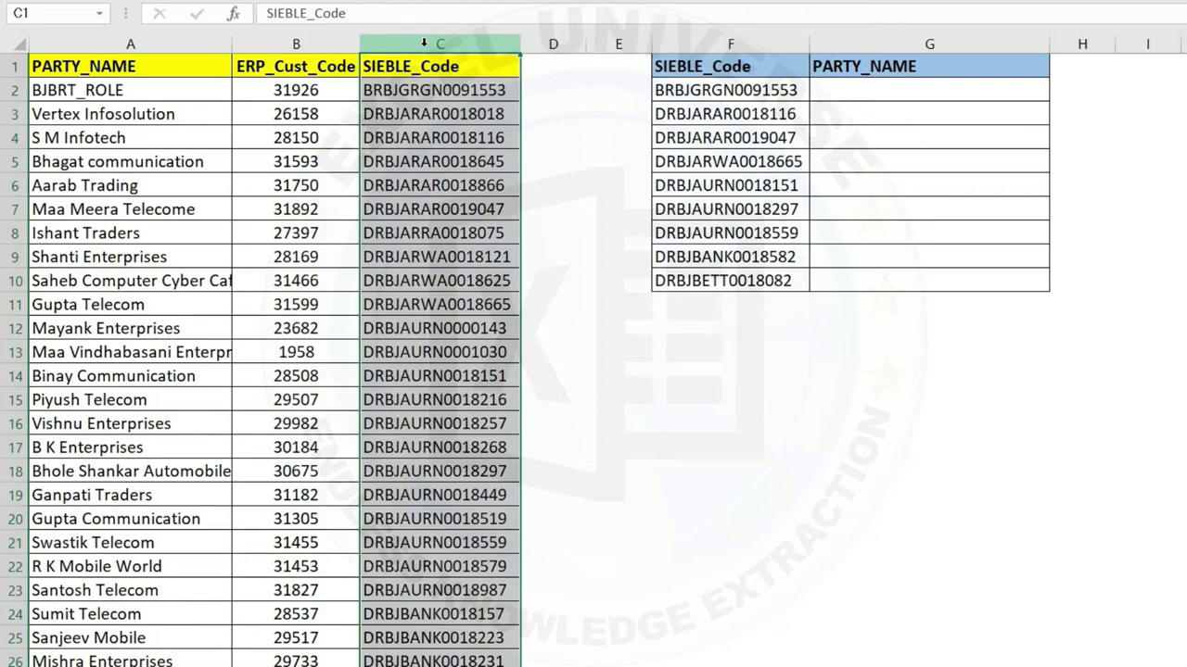
click(919, 87)
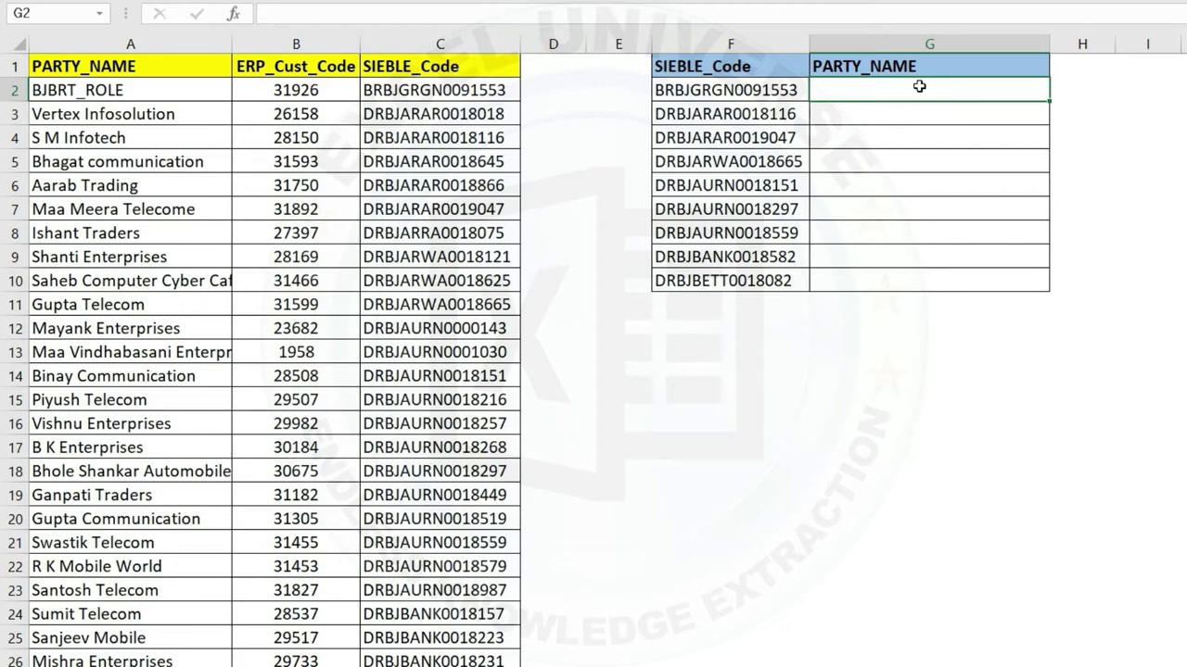
Step: Match the lookup table's PARTY_NAME and SIEBLE_Code headers to row 1, then select the SIEBLE_Code column
click(71, 61)
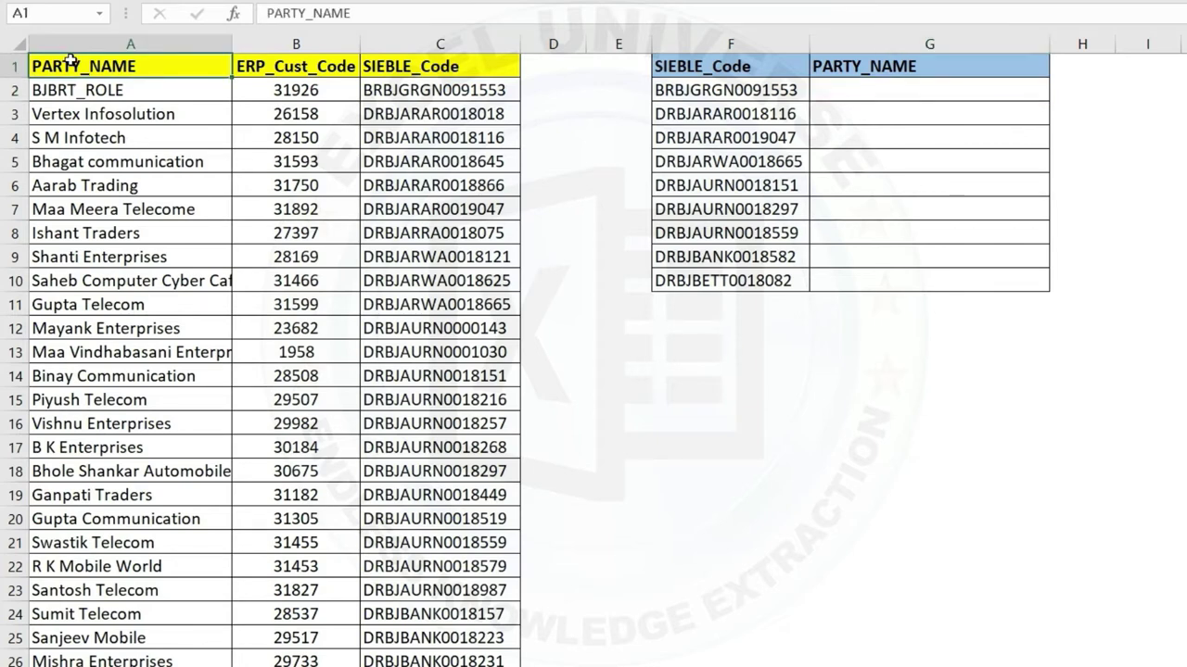
click(916, 88)
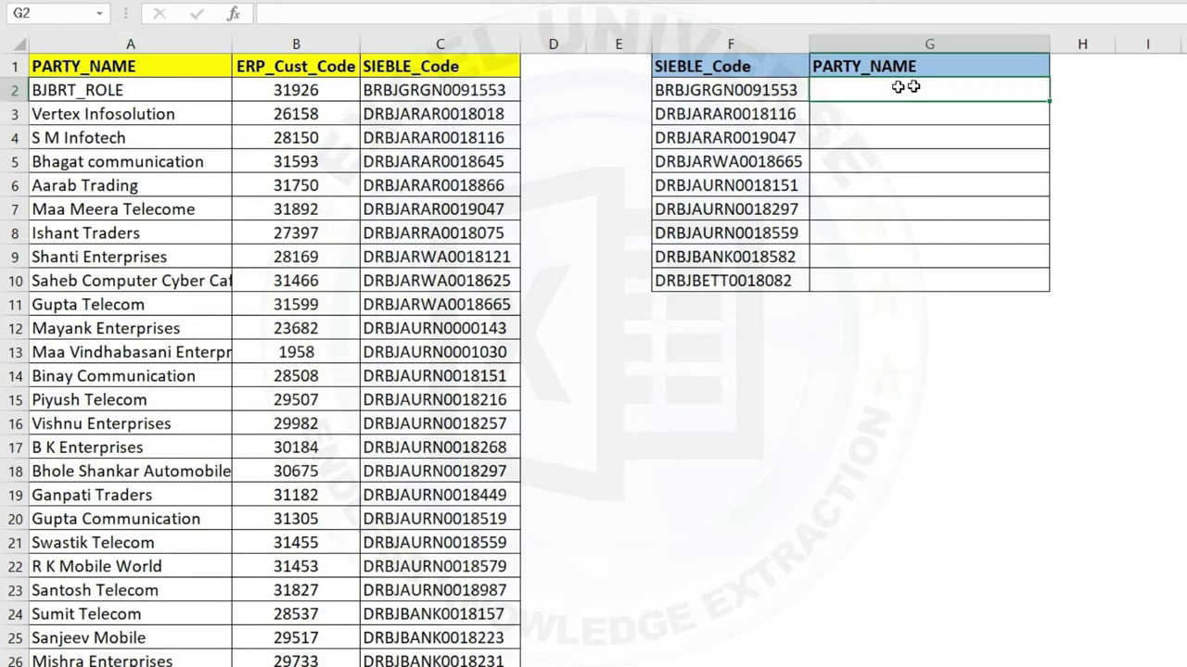
click(750, 70)
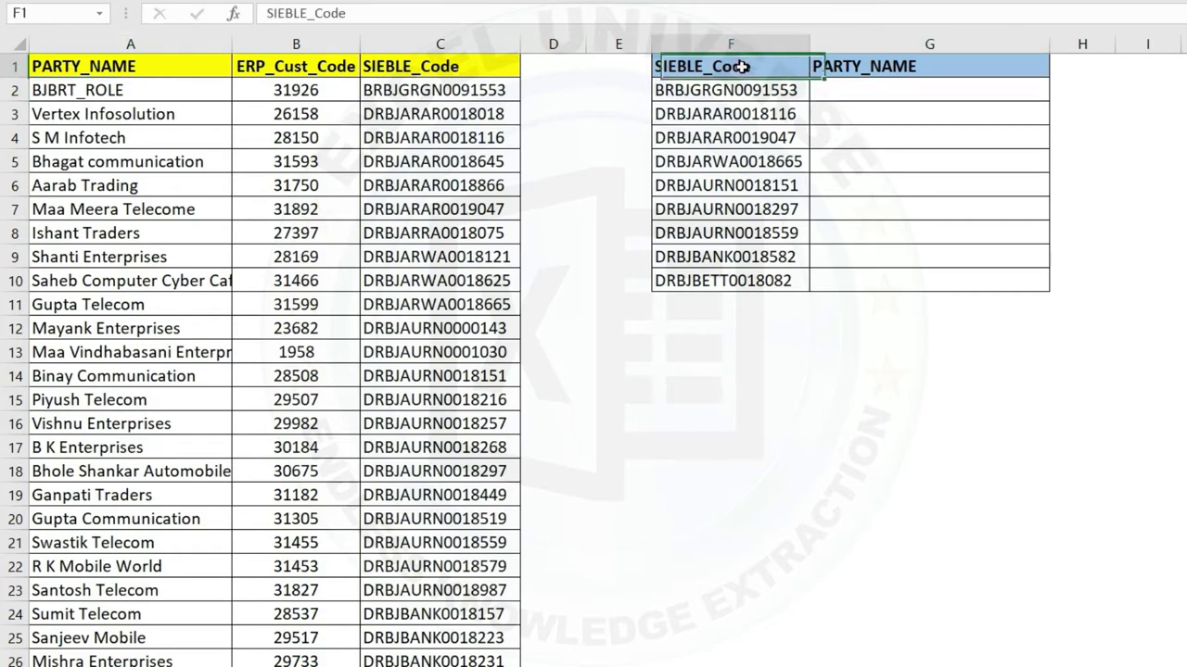
click(908, 72)
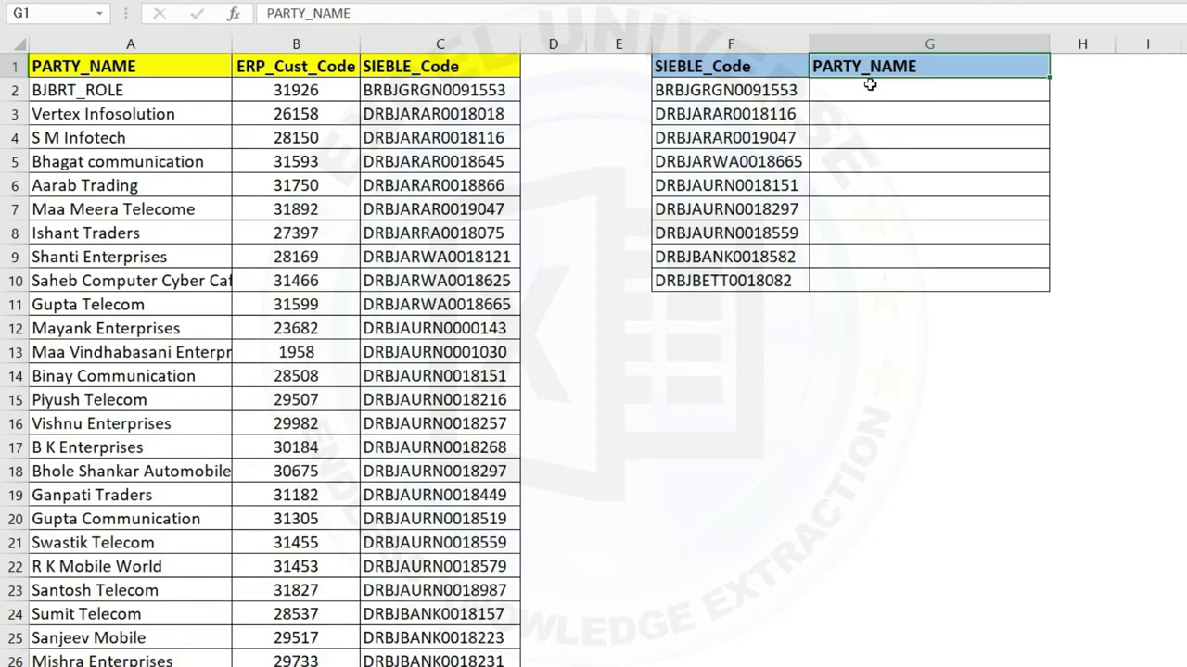
drag(742, 66, 874, 66)
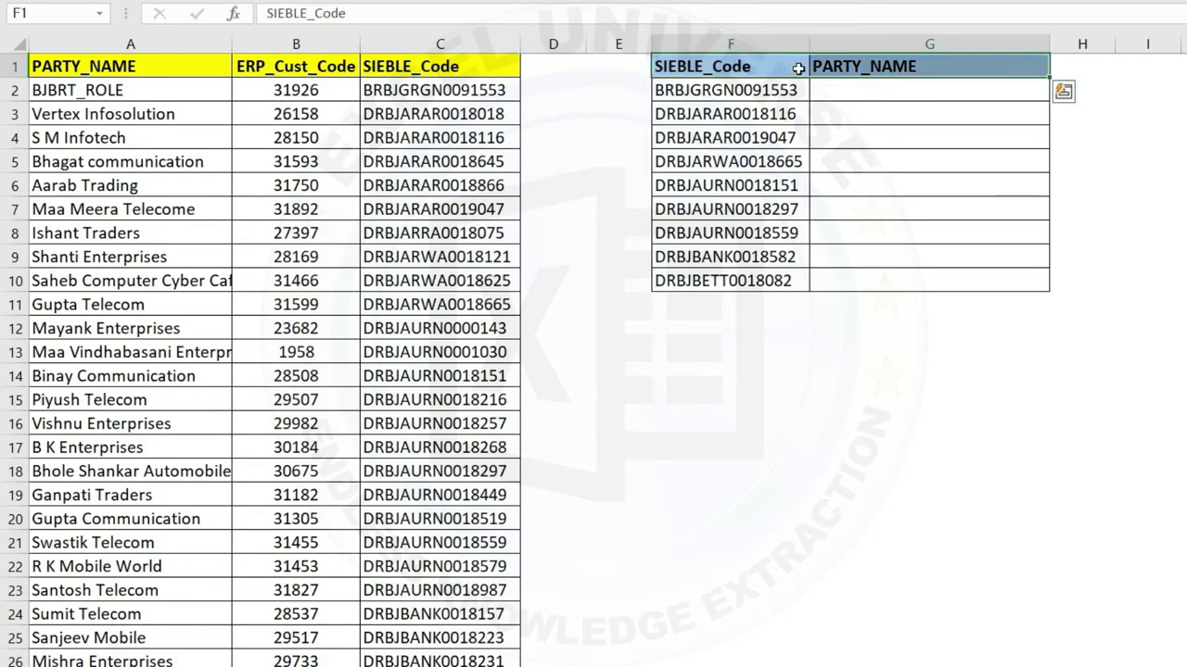
drag(158, 65, 443, 63)
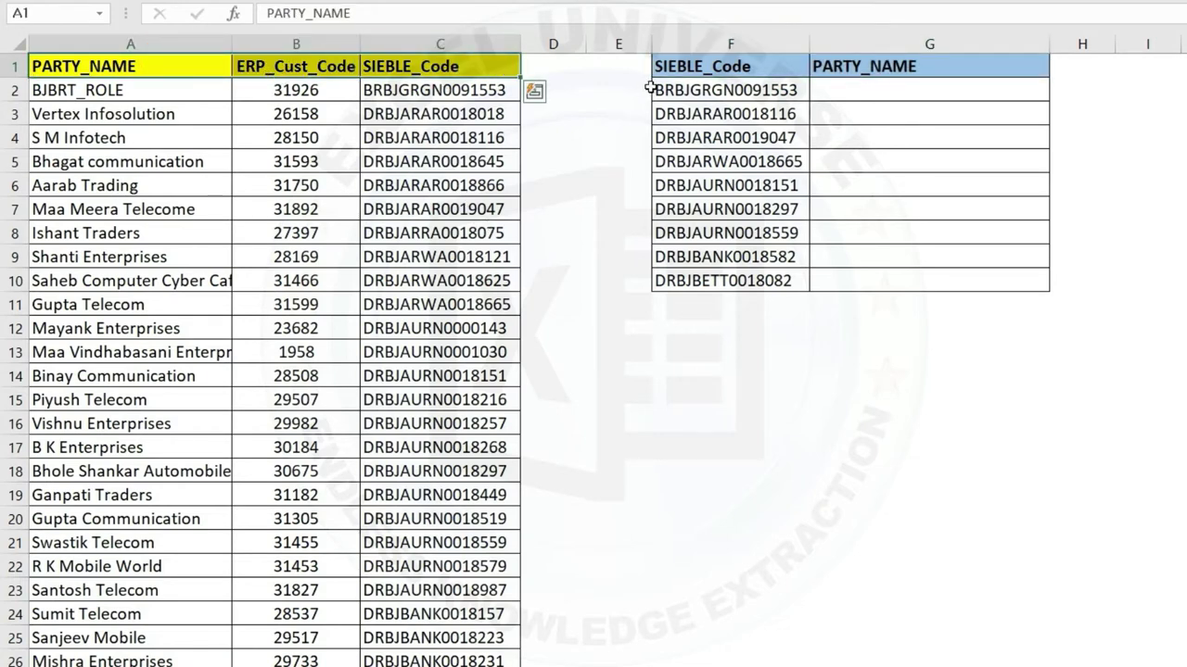
click(694, 70)
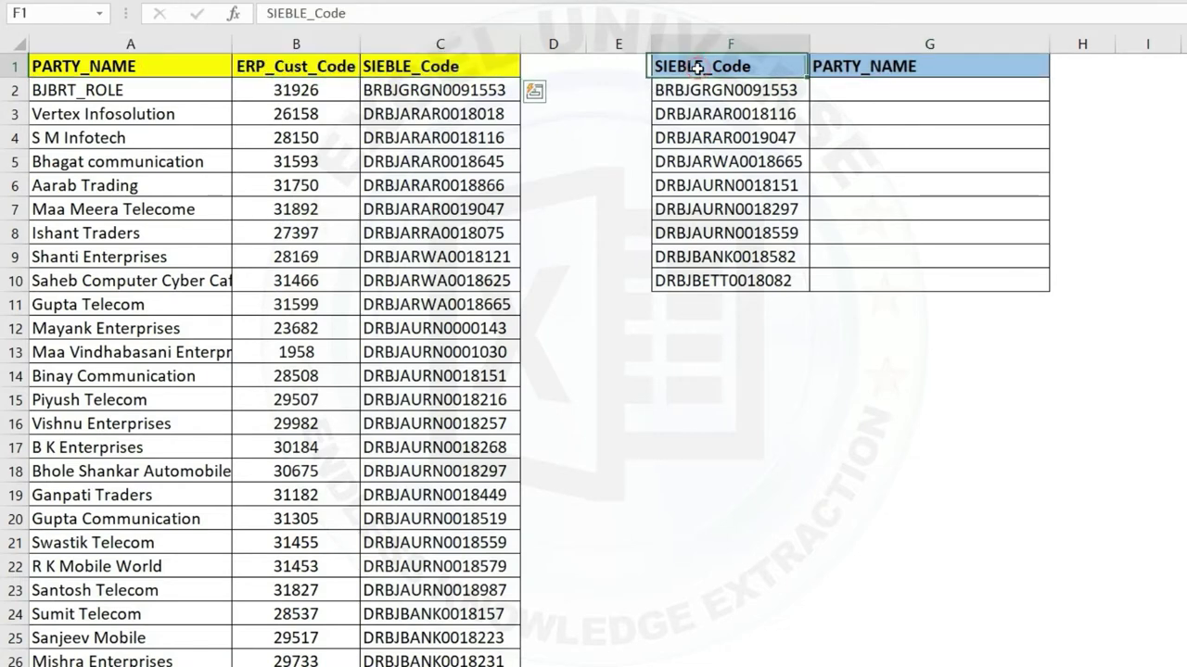
click(432, 65)
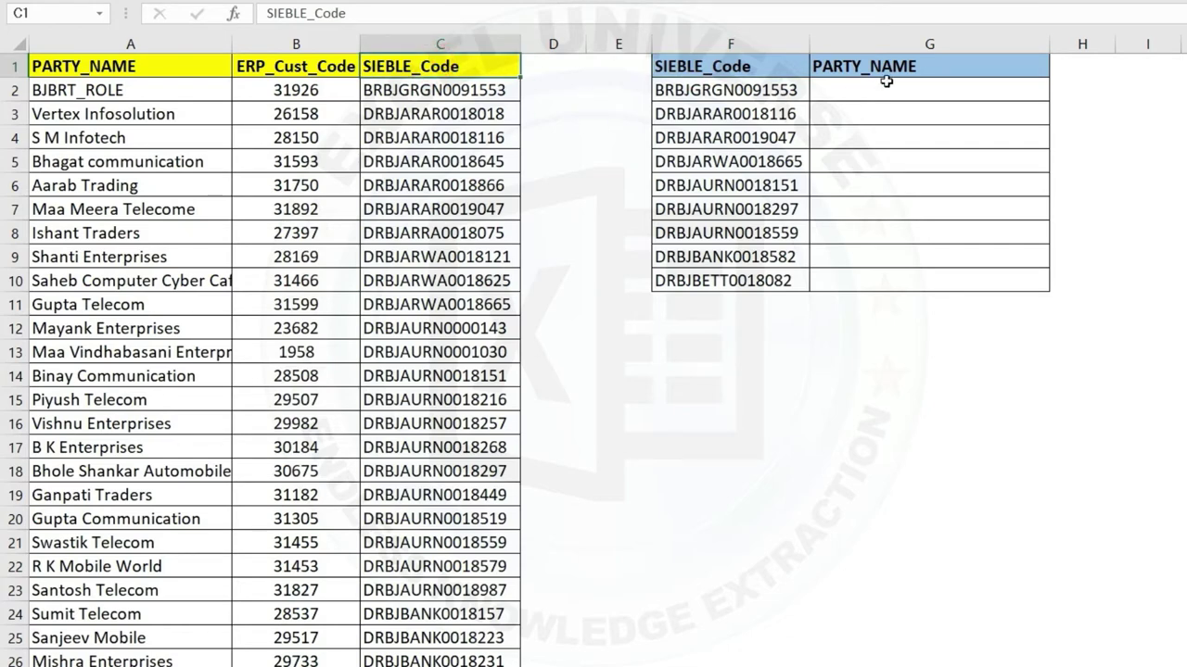
click(927, 64)
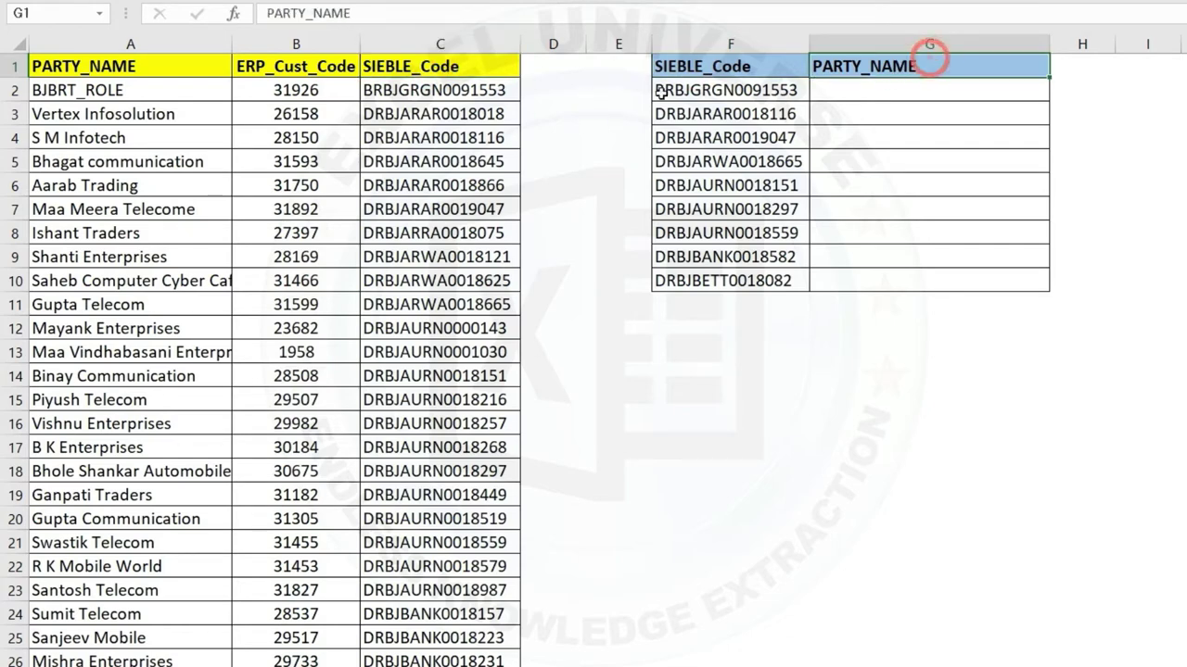
click(71, 61)
click(463, 67)
key(ctrl+shift+Down)
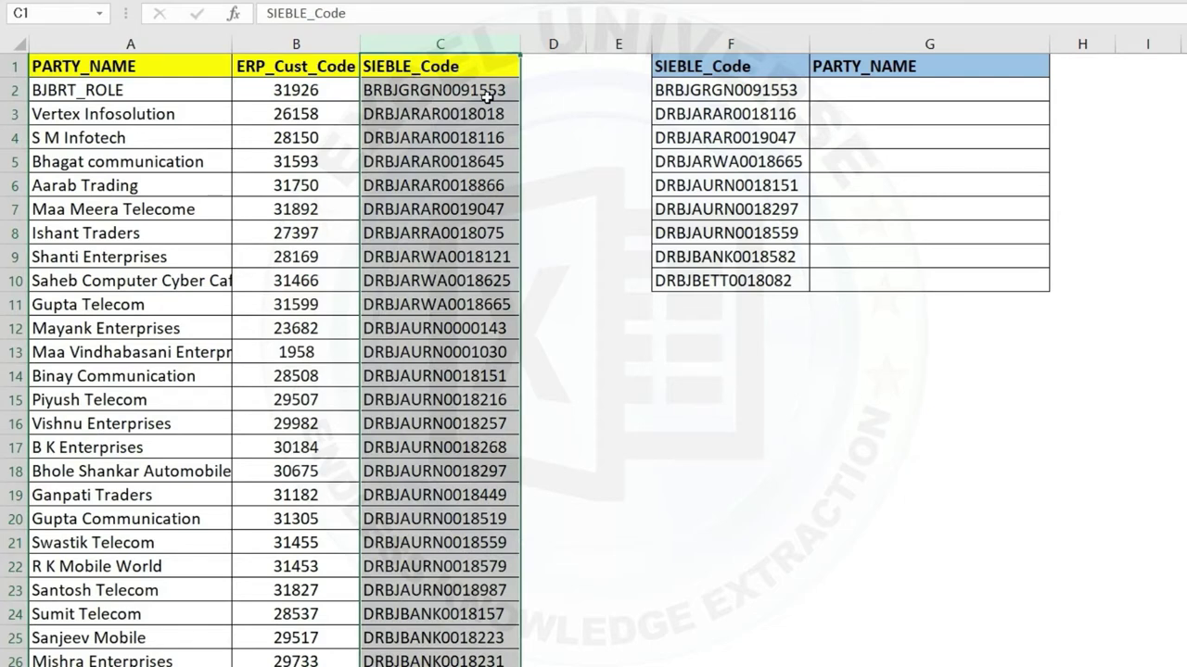
Step: Enter =HLOOKUP($G$1,$A:$C,2,0) in G2, returning BJBRT_ROLE
click(903, 90)
text(=)
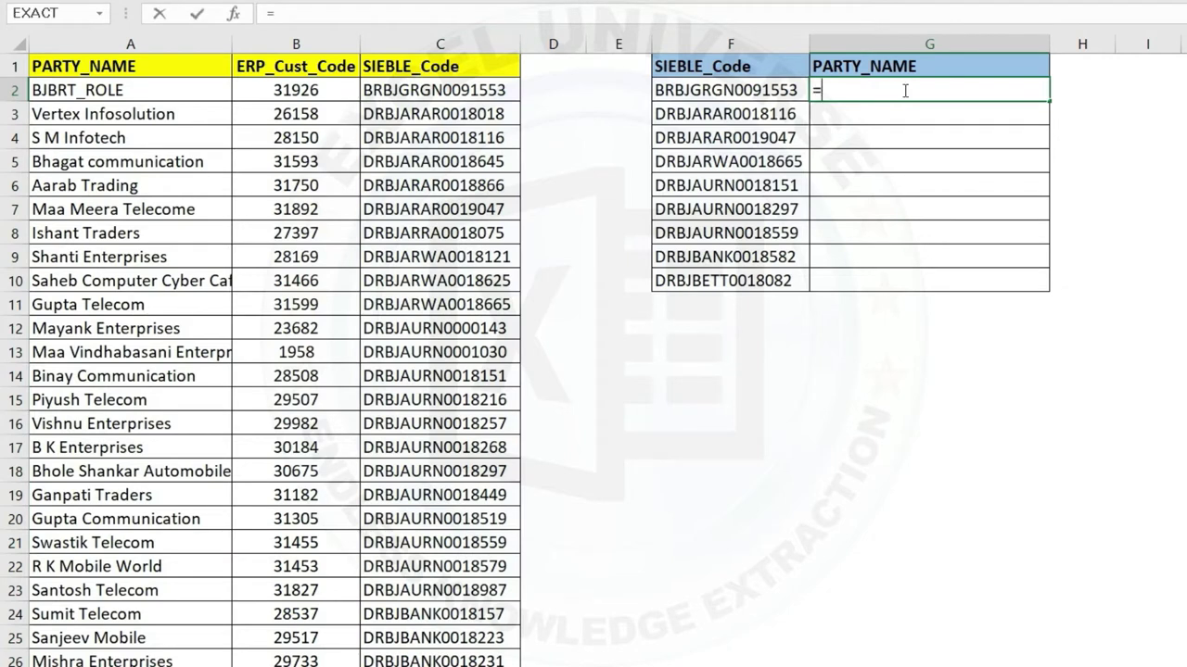
text(hl)
key(Tab)
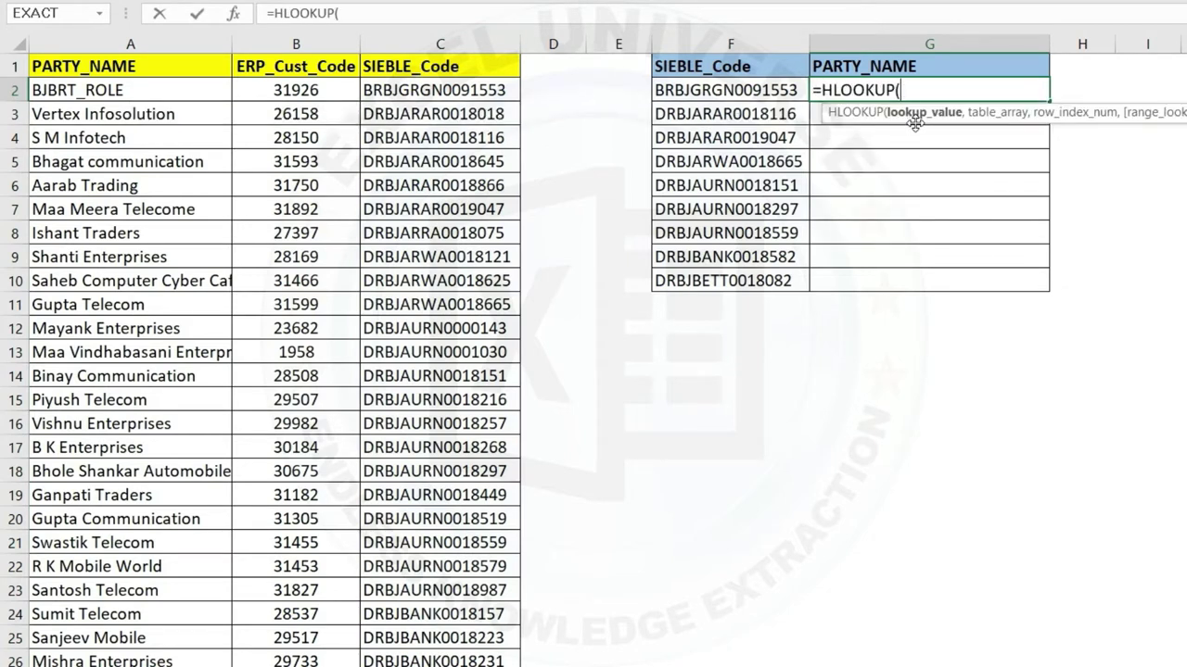
click(877, 65)
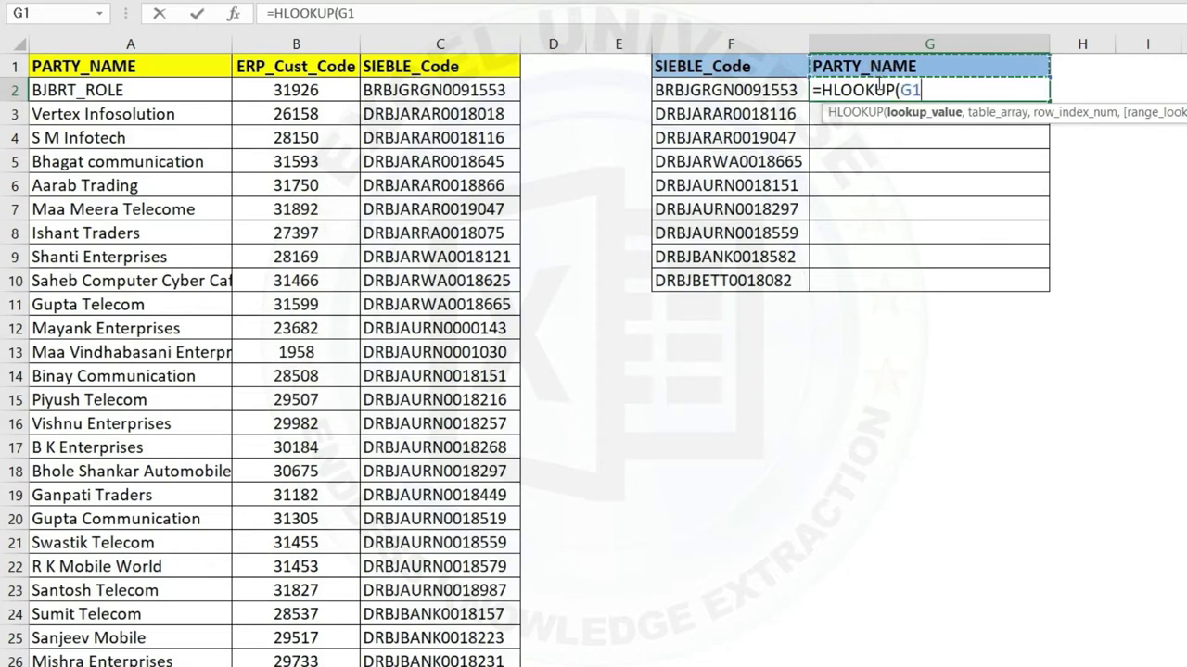
key(F4)
text($G$1,)
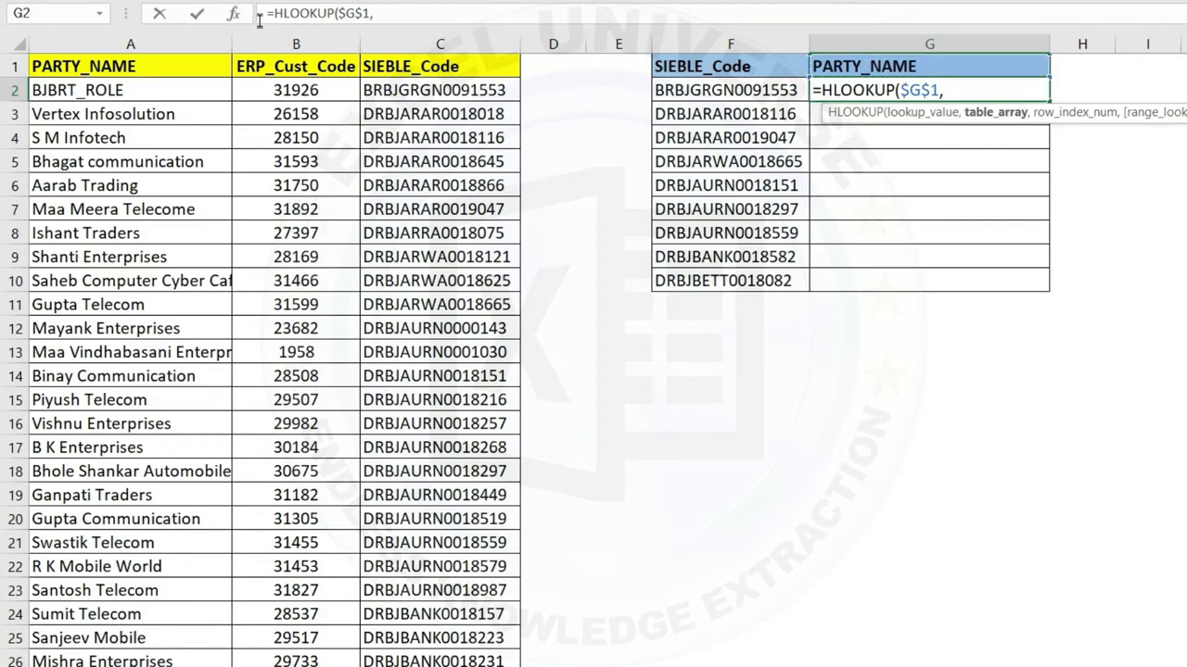
drag(172, 44, 407, 54)
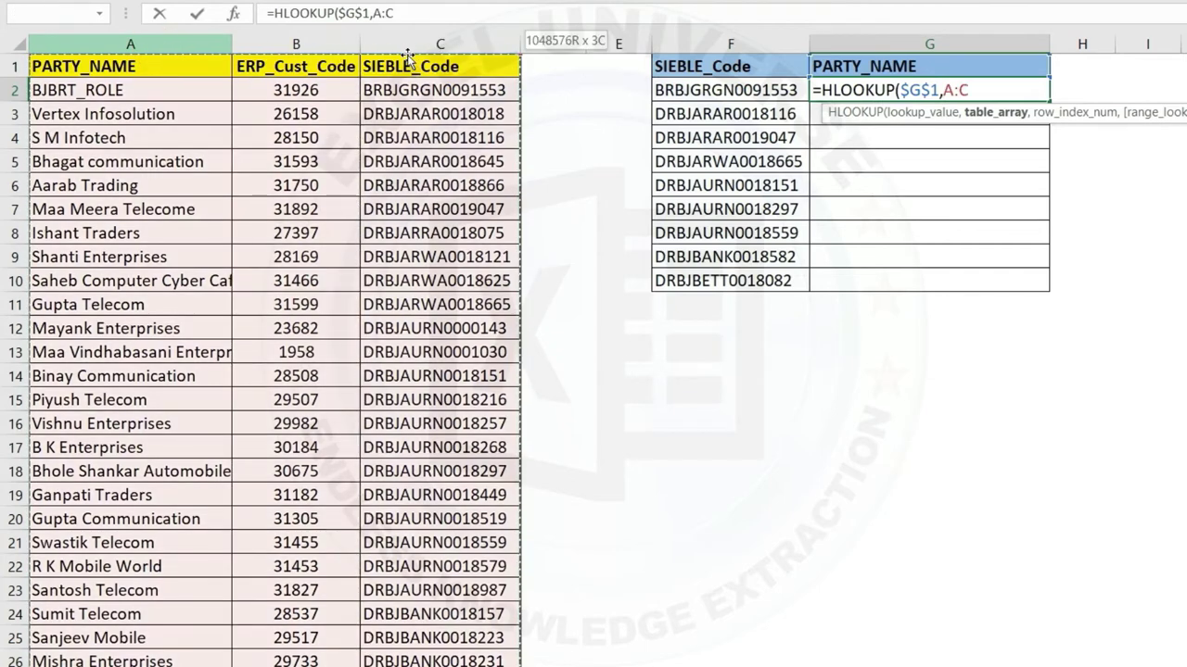
key(F4)
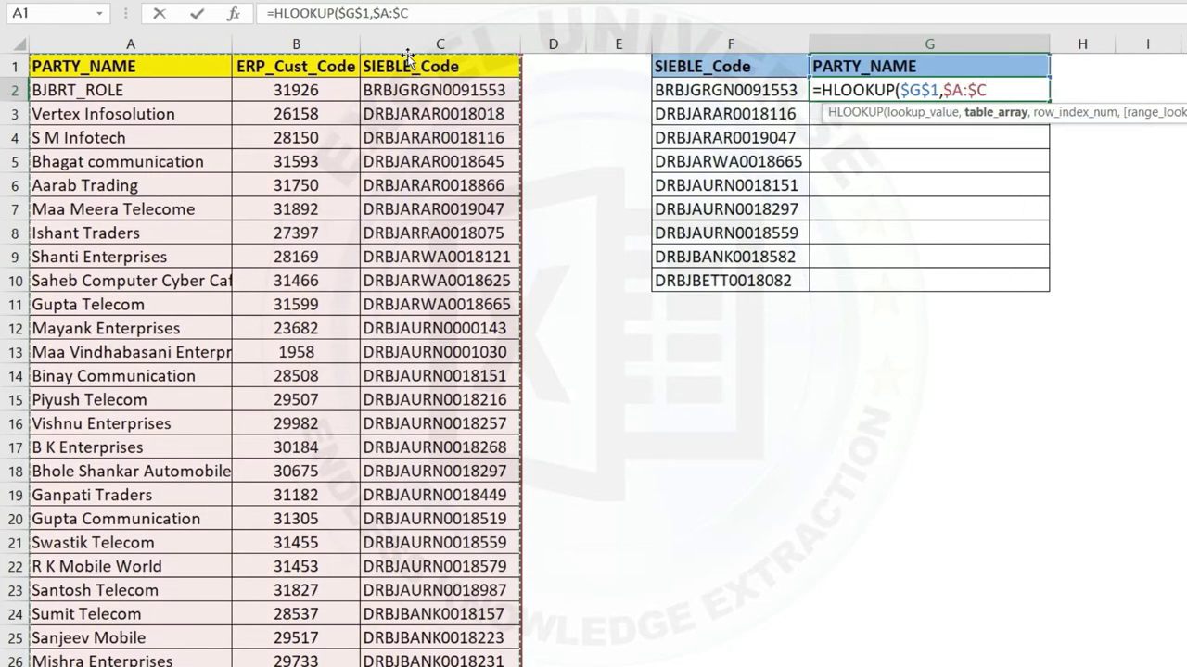
text(,)
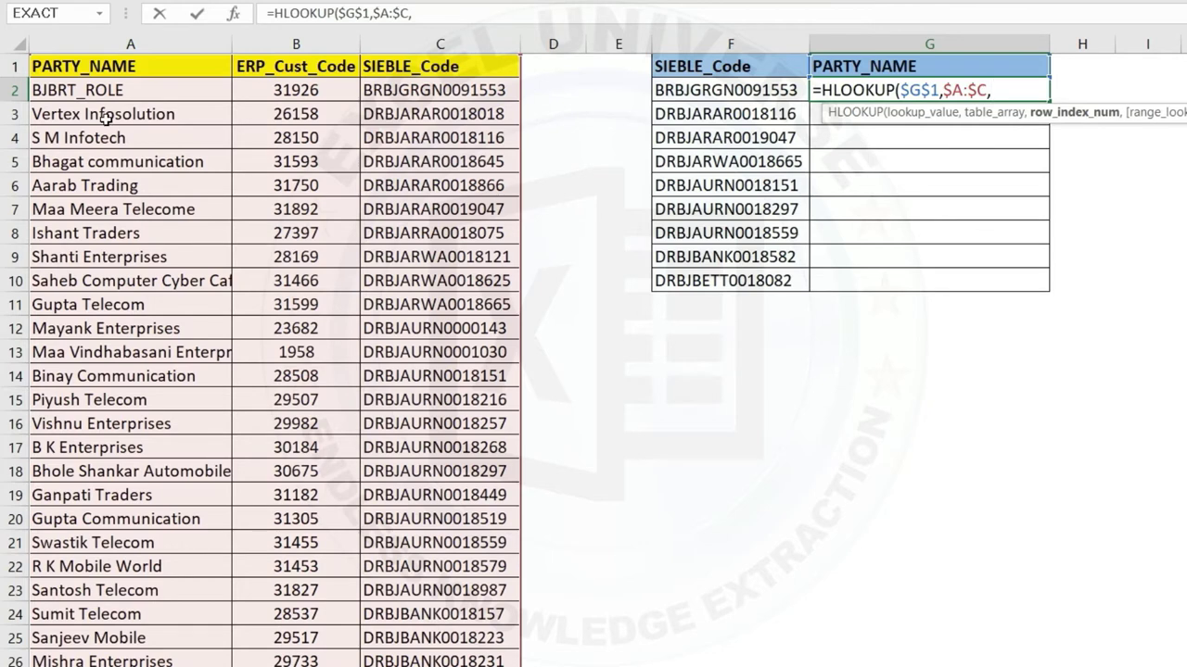
text(2,)
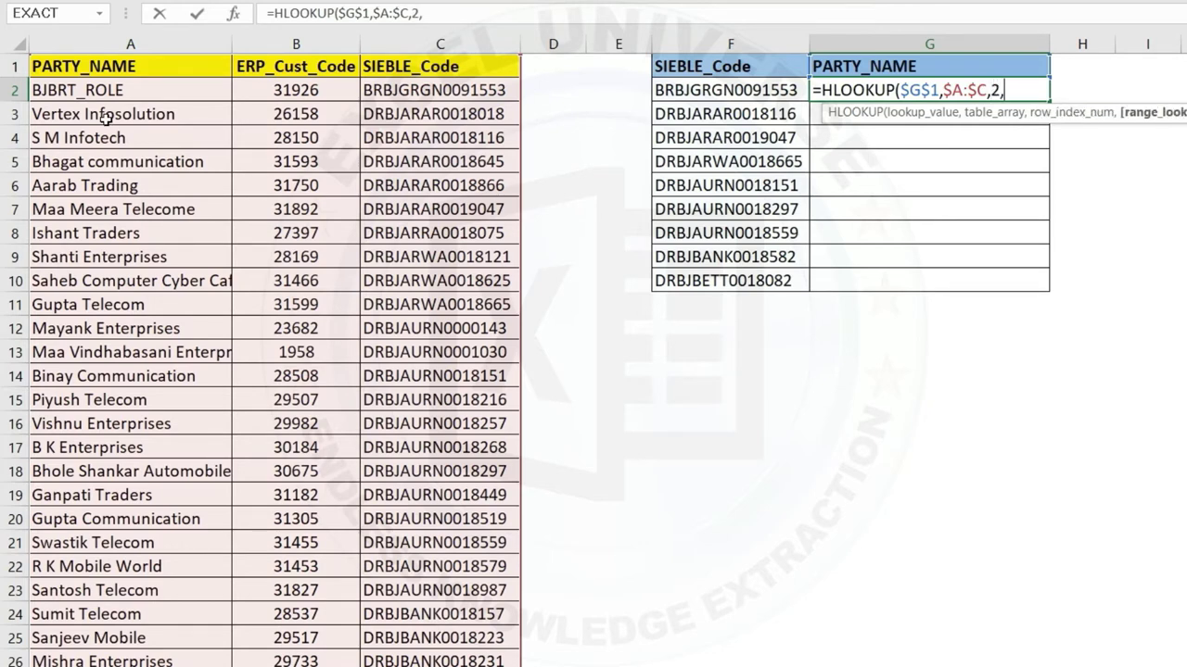
text(0)
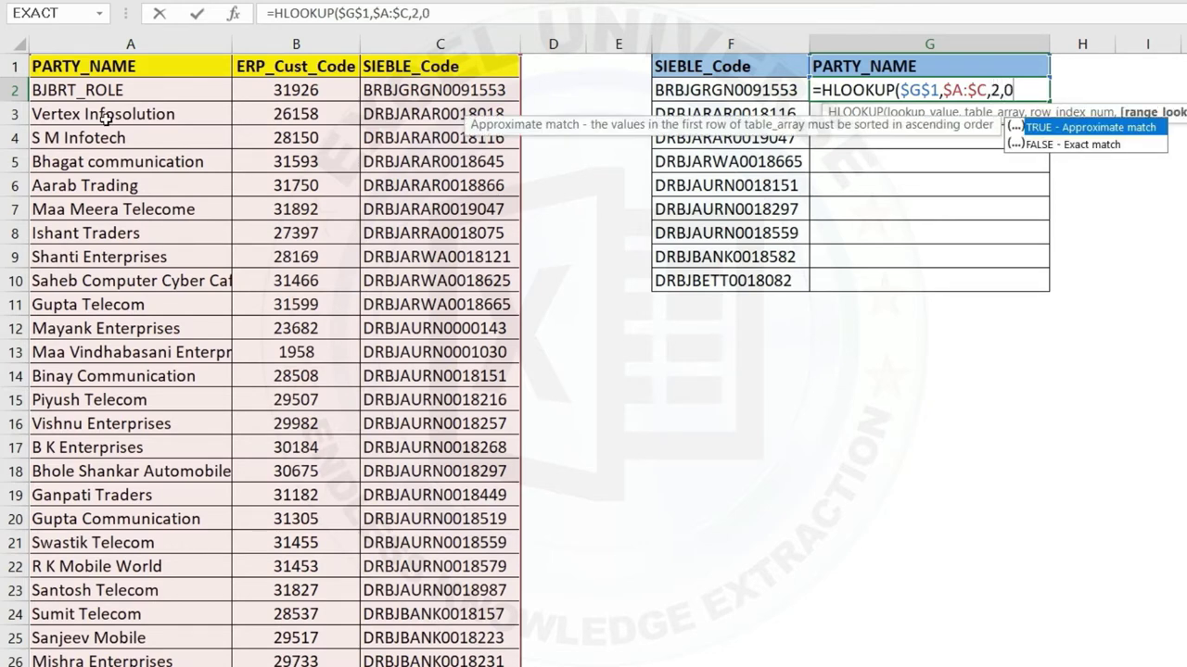
text())
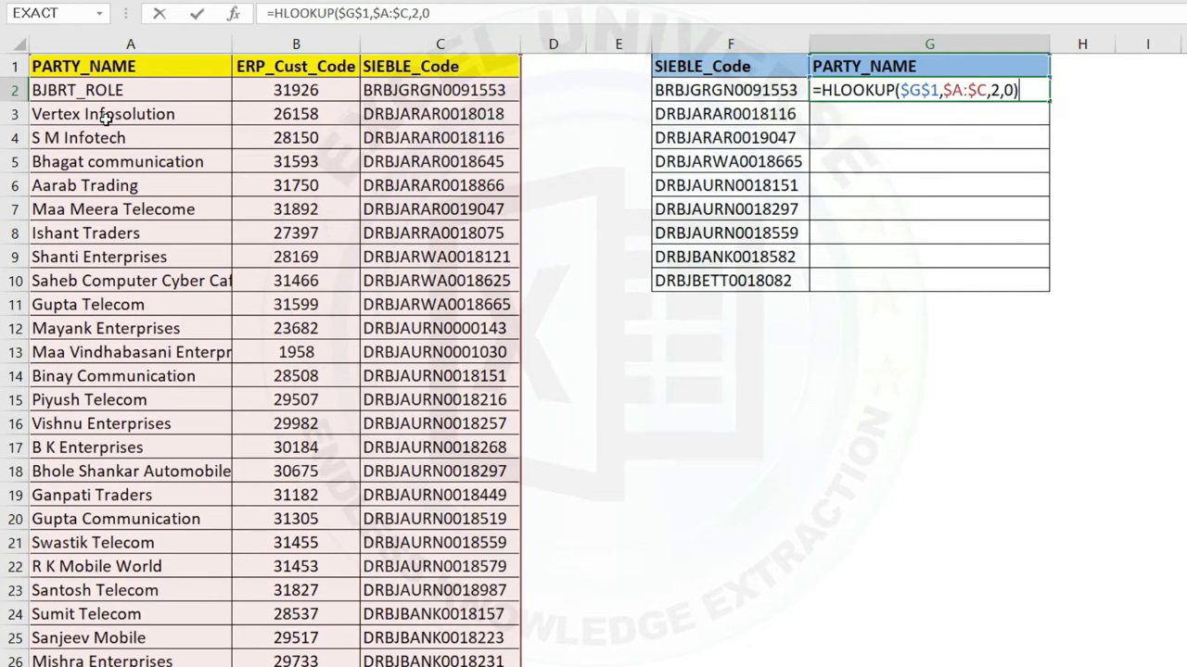
key(Return)
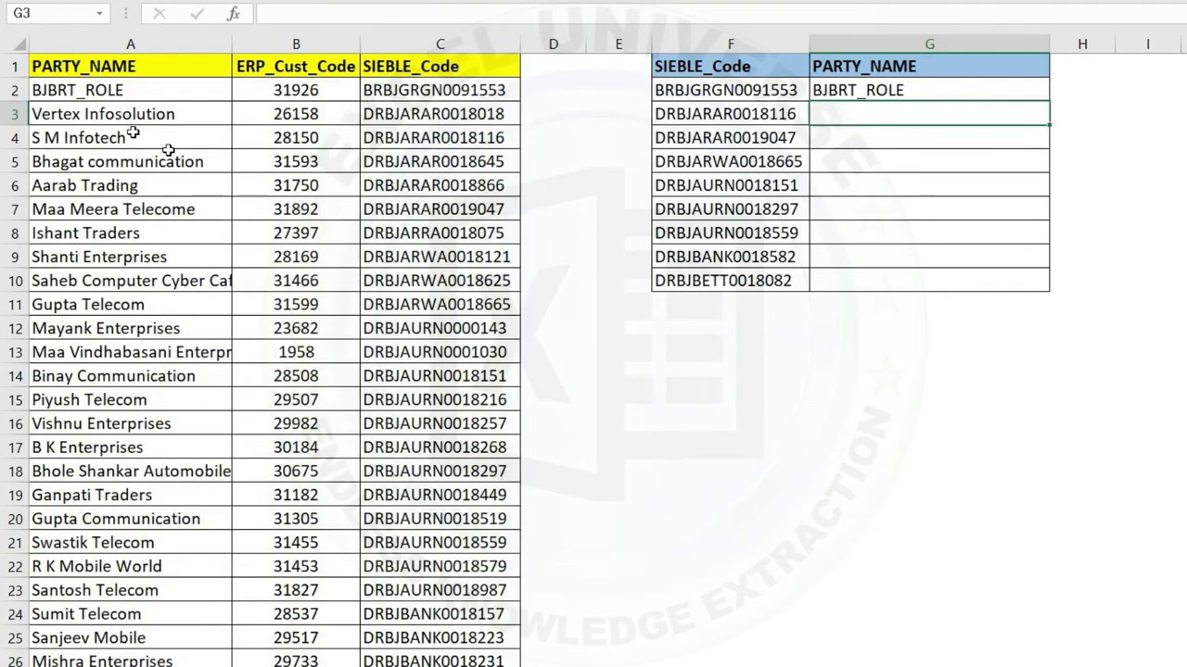
Step: Fill G2's HLOOKUP down to G10 and inspect G3's formula
click(876, 90)
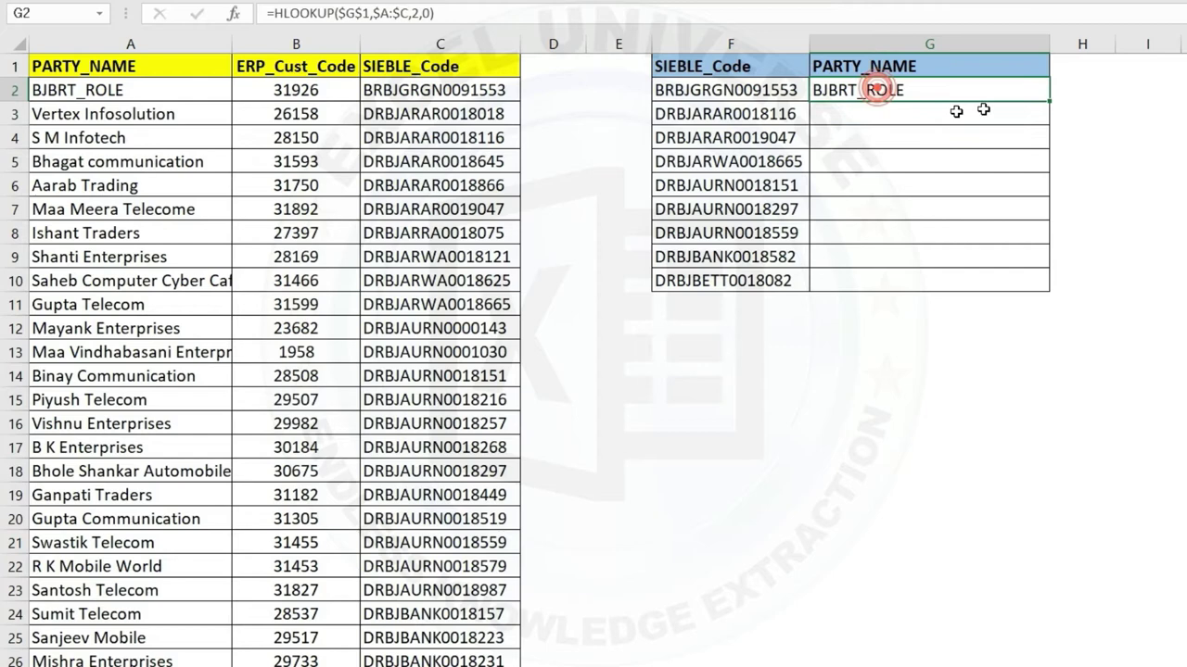
double_click(1049, 102)
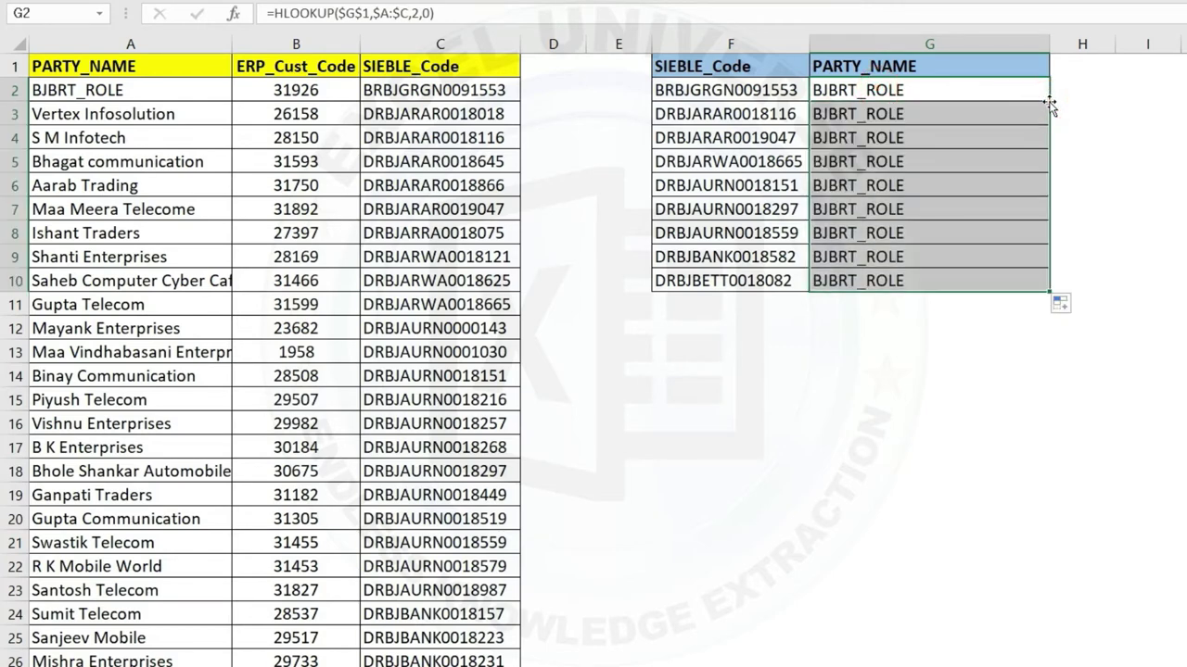
click(1050, 105)
double_click(1001, 114)
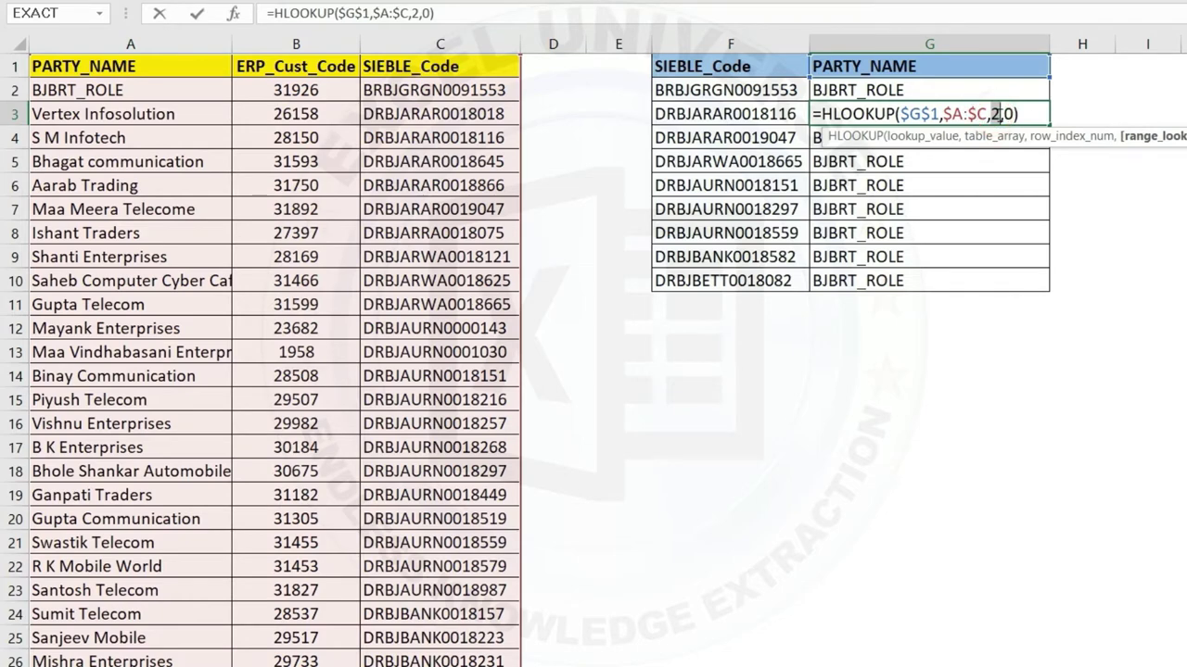
key(Escape)
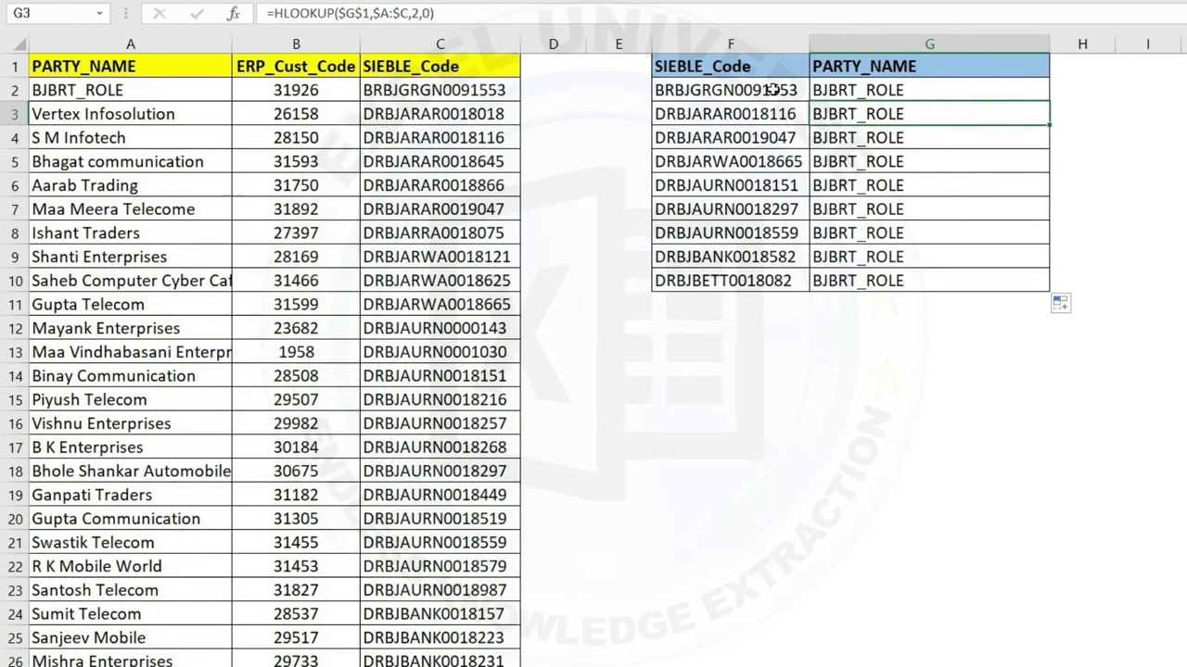
Step: Compare the SIEBLE codes in F2:F10 and their results against the source records in A:C
drag(772, 90, 787, 269)
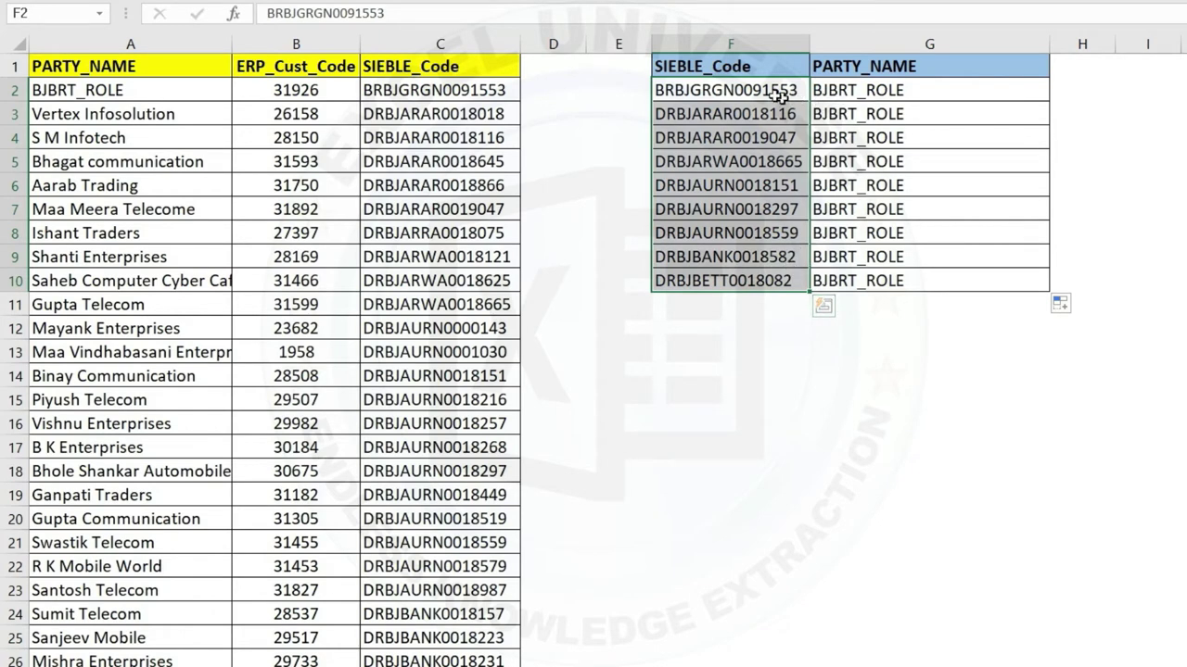
drag(777, 93, 876, 92)
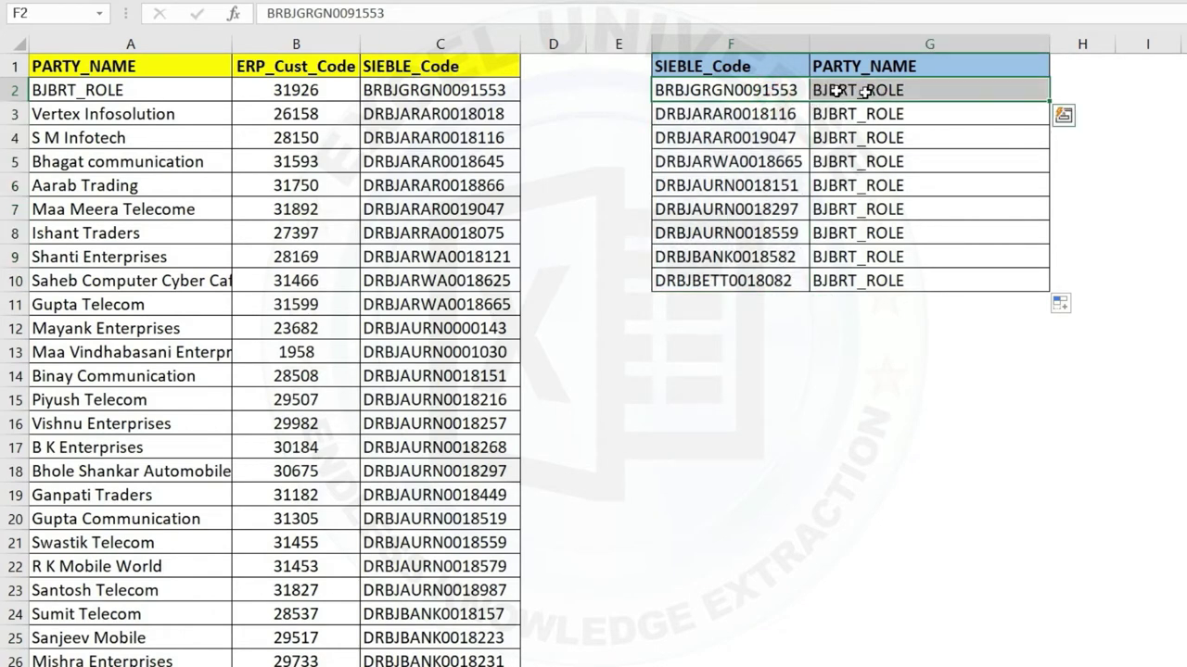
click(449, 88)
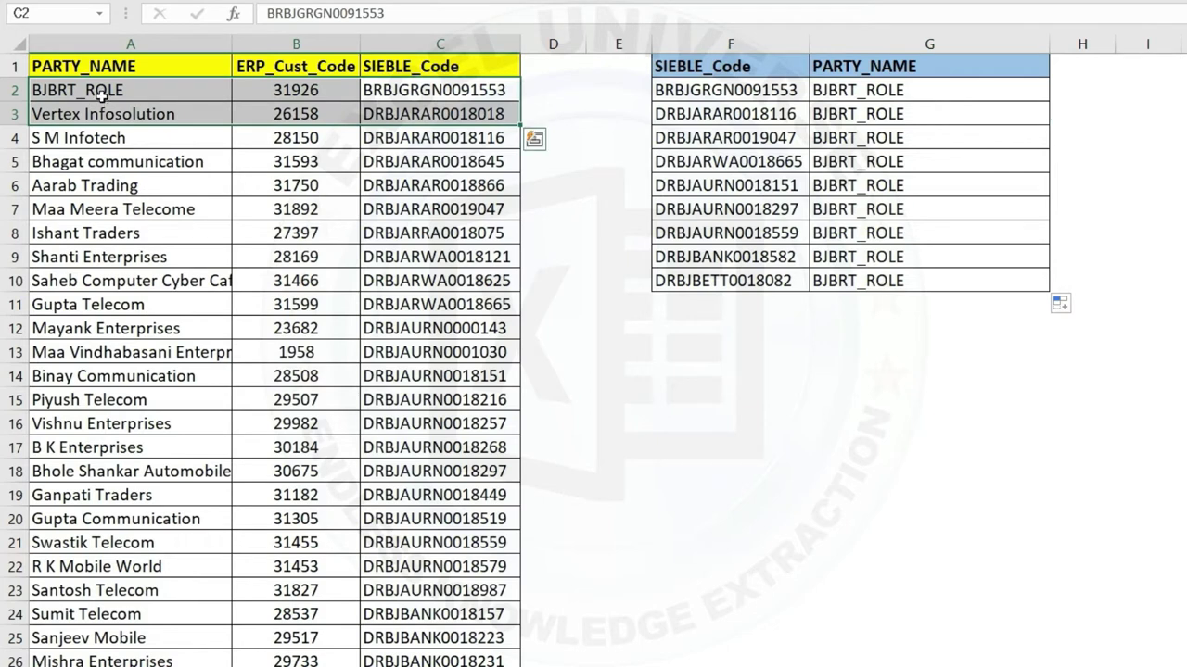
drag(257, 100, 105, 90)
click(799, 115)
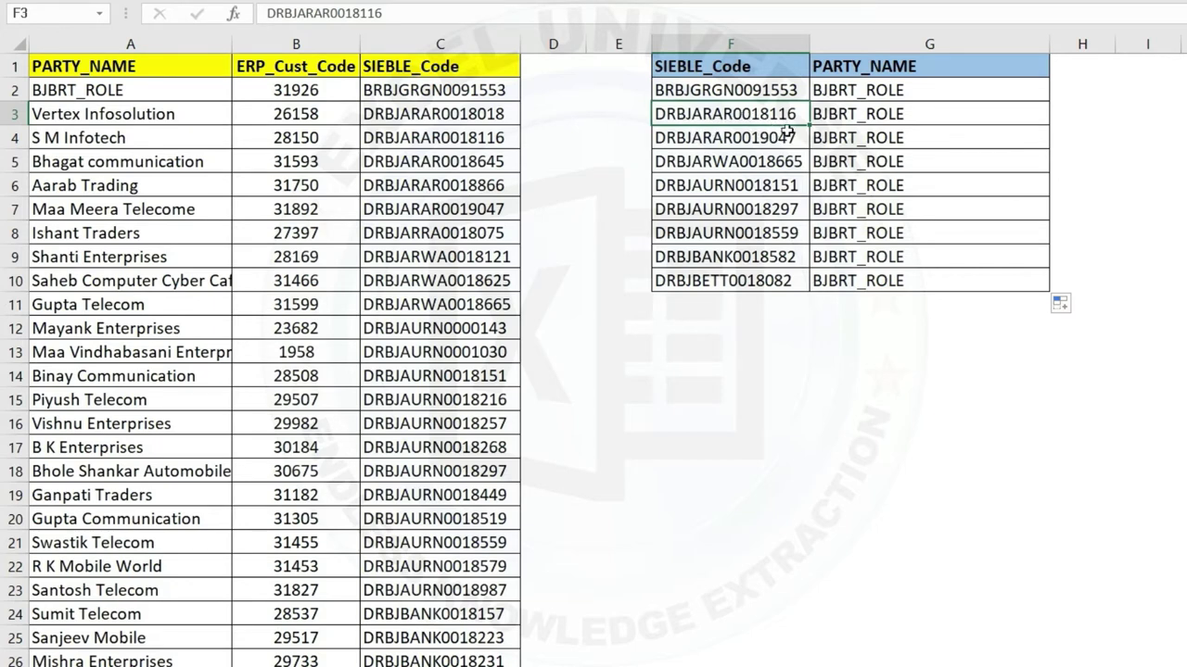
Step: Locate the S M Infotech code in row 4 of column C
click(489, 70)
click(497, 90)
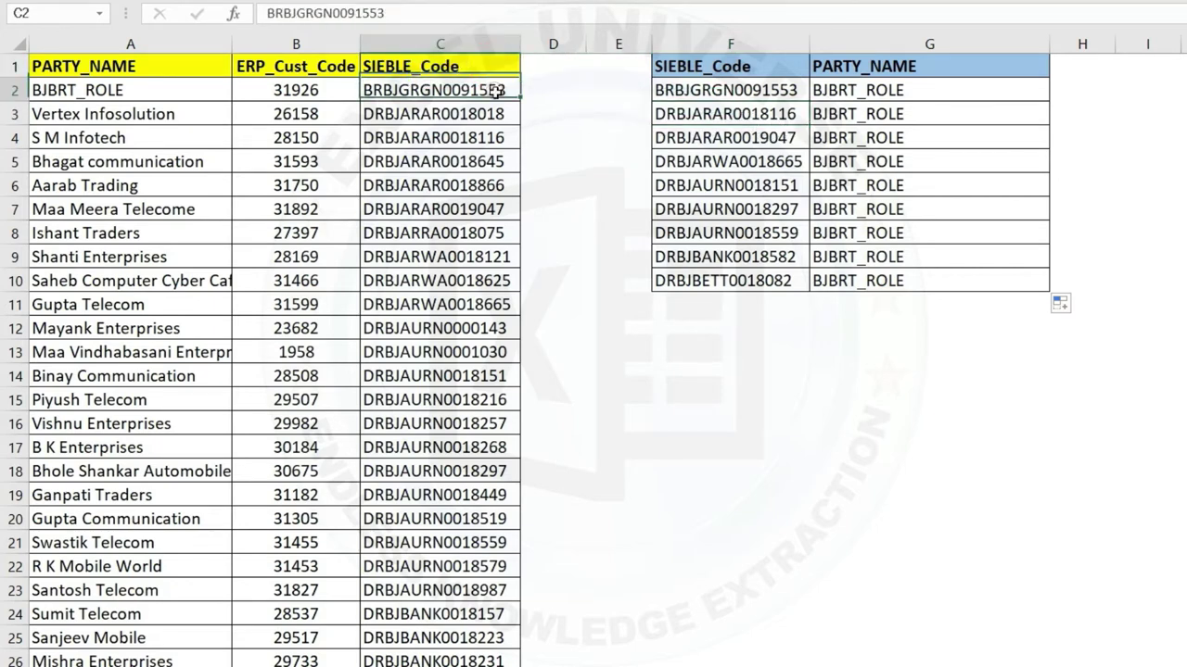
click(485, 111)
click(470, 136)
Step: Change G3's HLOOKUP row index from 2 to 4 so it returns S M Infotech
click(874, 113)
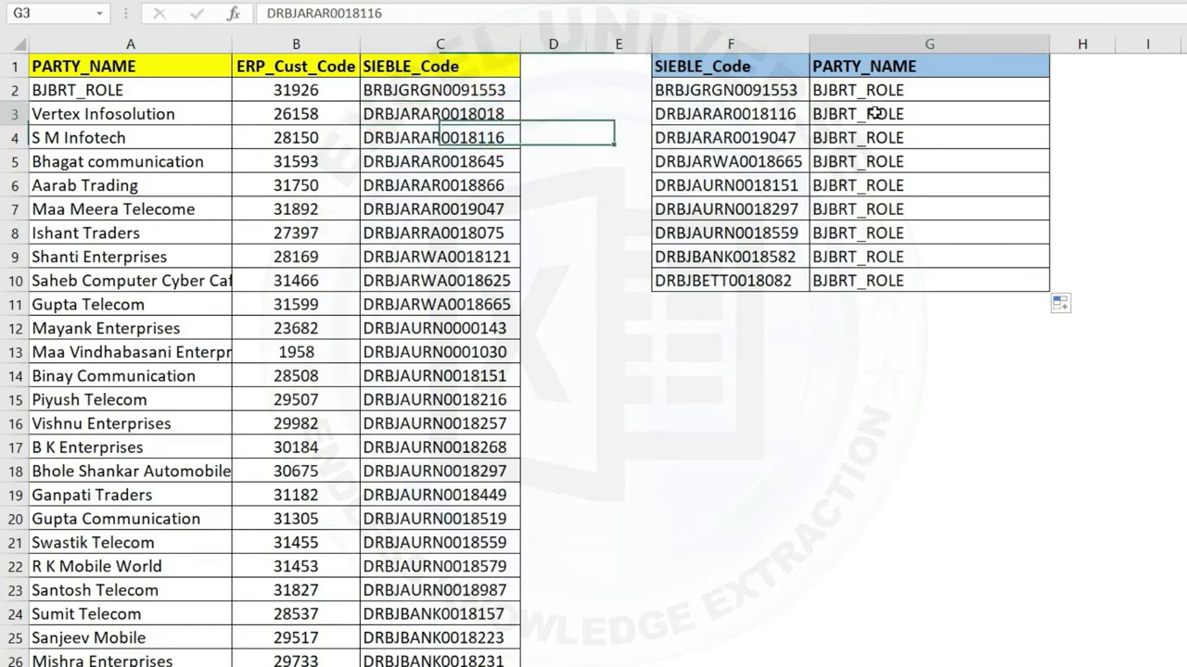
double_click(874, 113)
click(1003, 113)
key(BackSpace)
text(4,0))
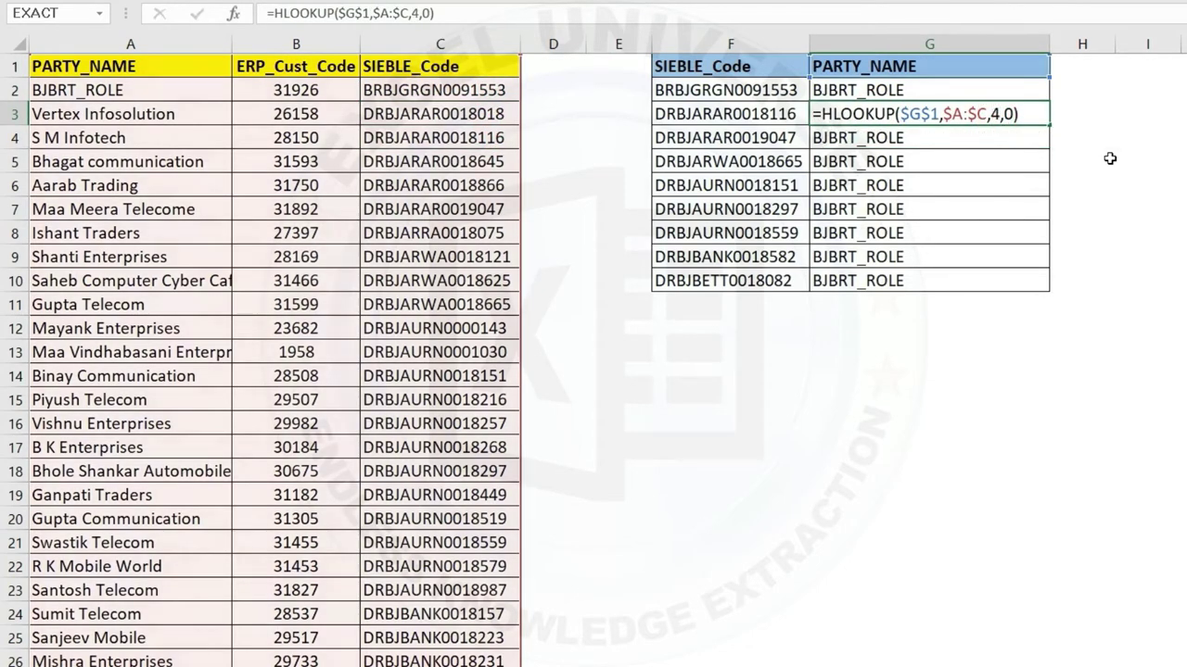
key(Return)
click(872, 113)
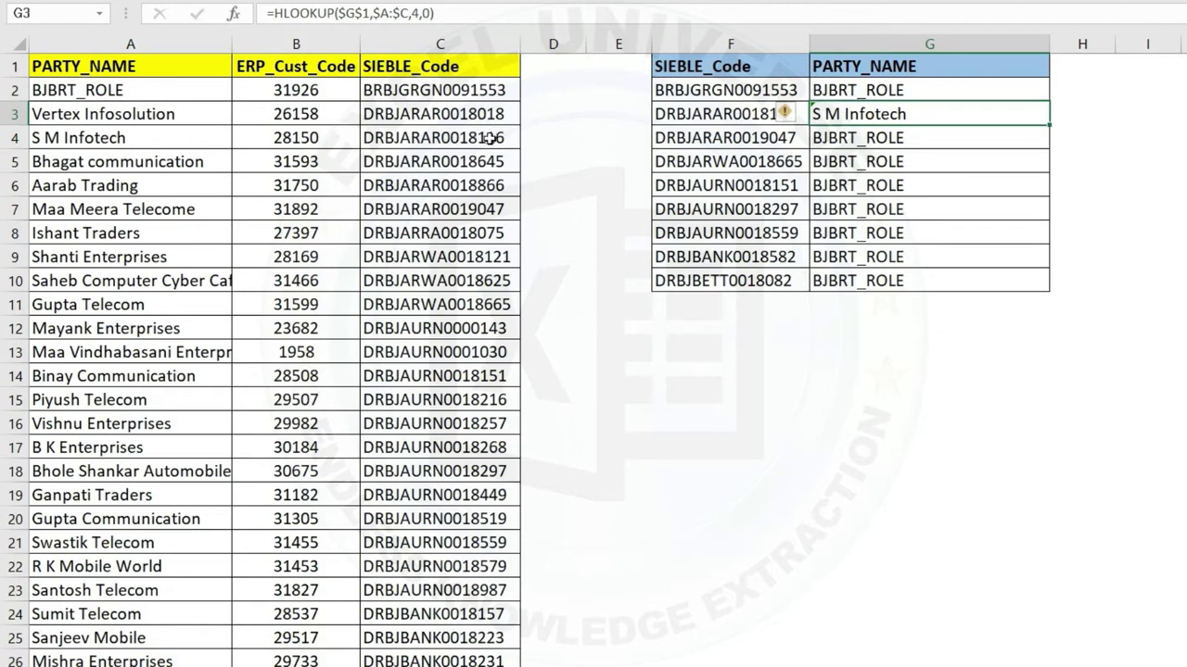
Step: Review G2's formula references without changing them
click(926, 87)
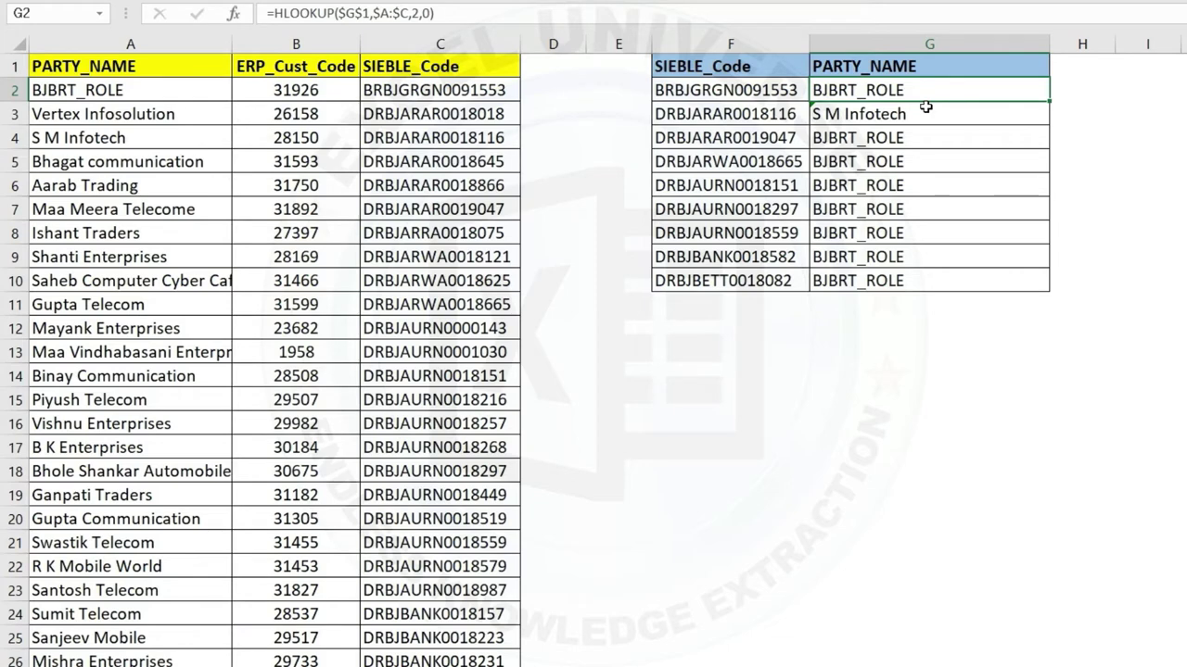
key(F2)
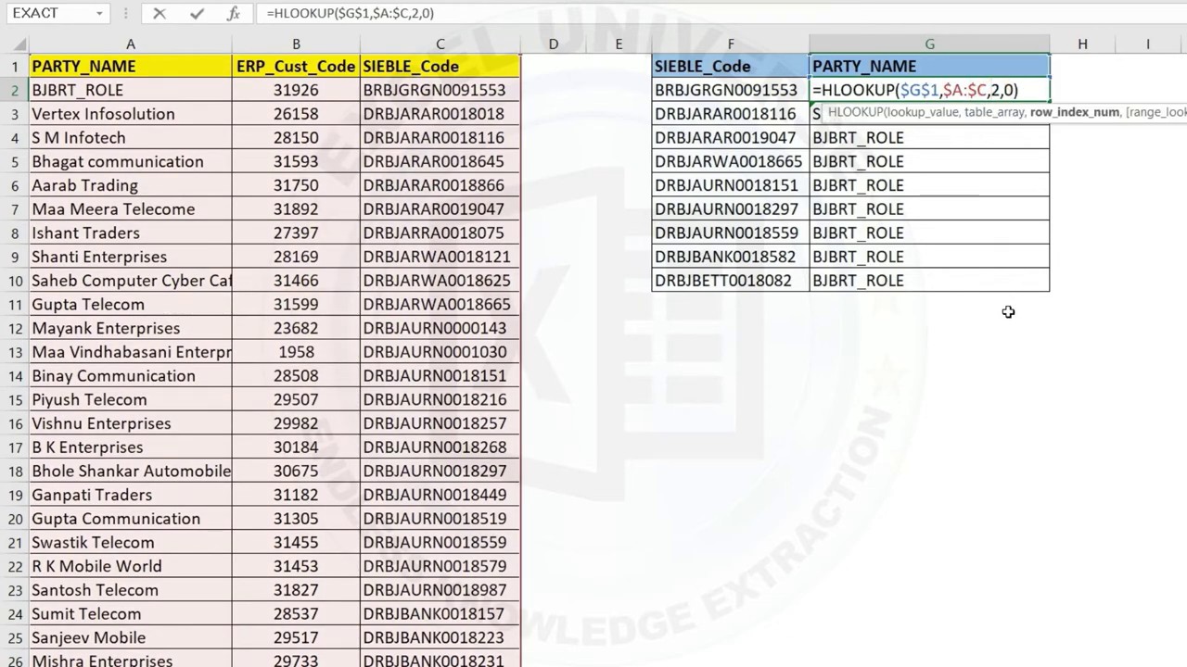
key(Escape)
click(1085, 92)
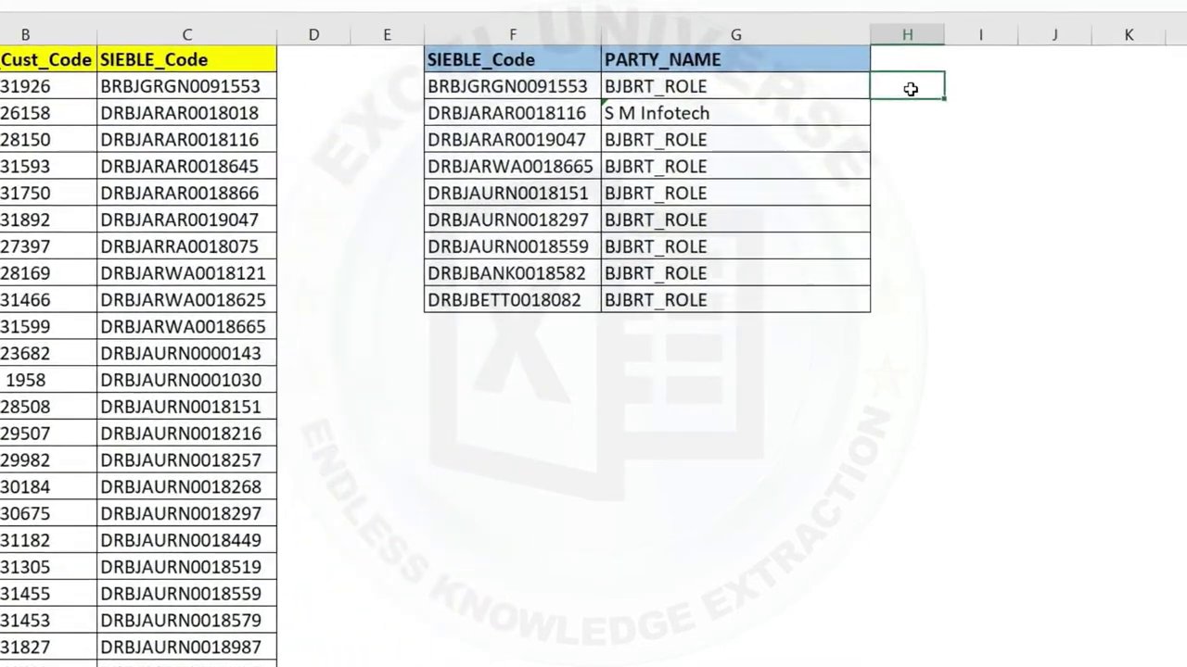
Step: Enter =MATCH(F2,C:C,0) in H2
text(=ma)
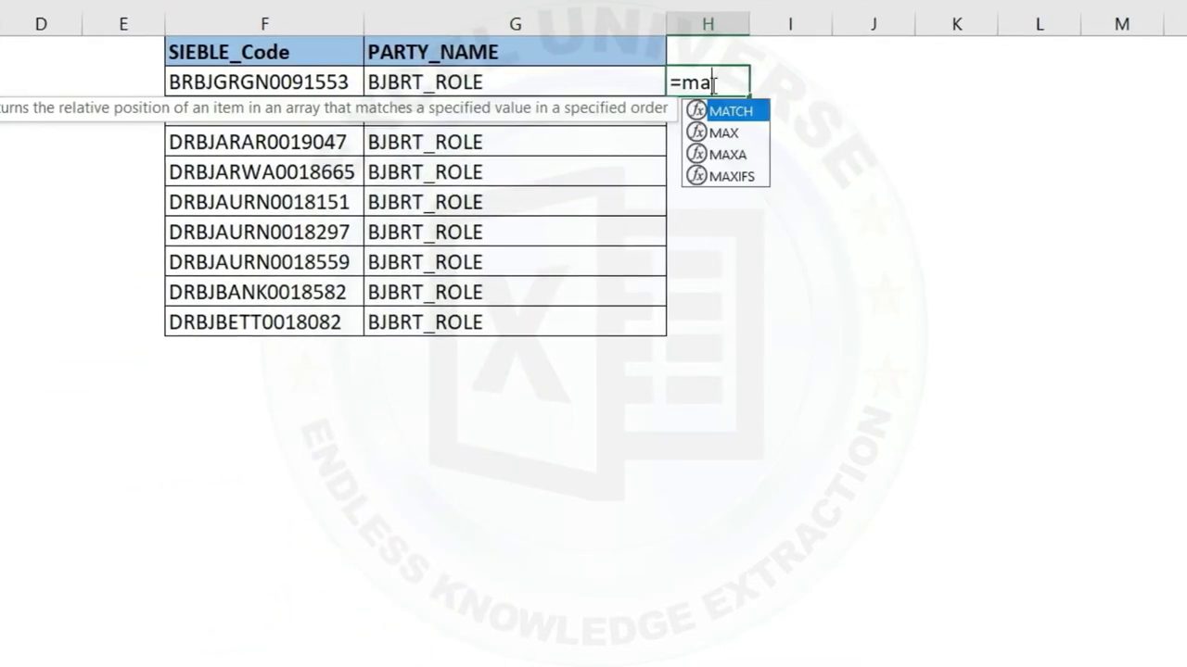
key(Tab)
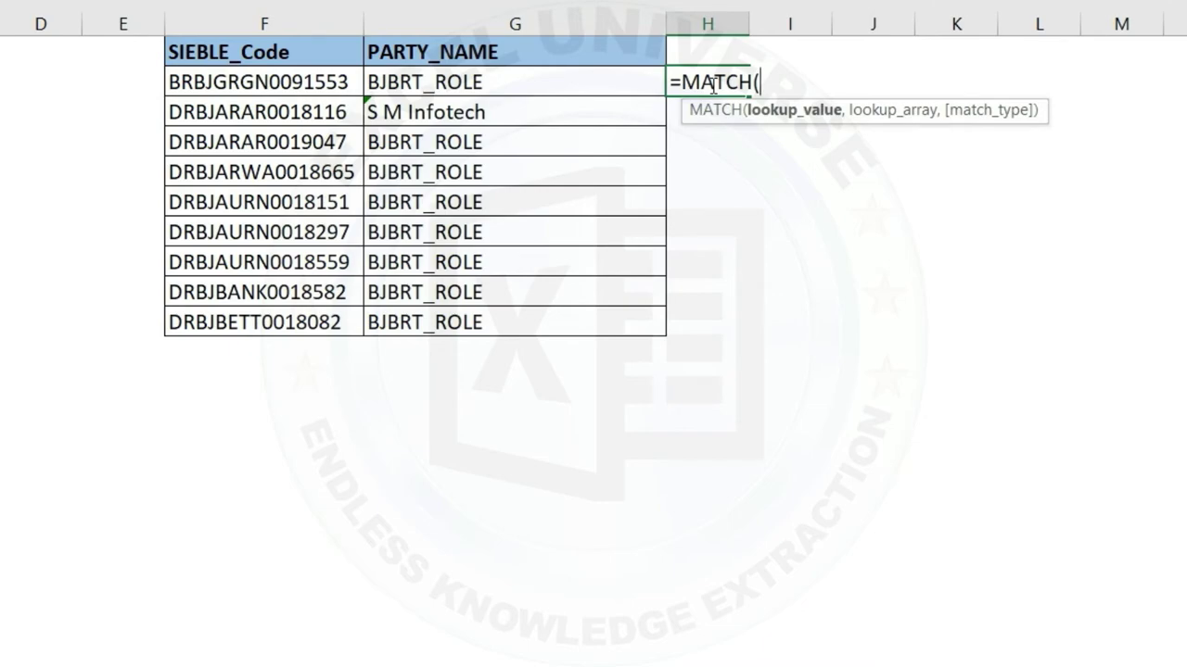
click(341, 82)
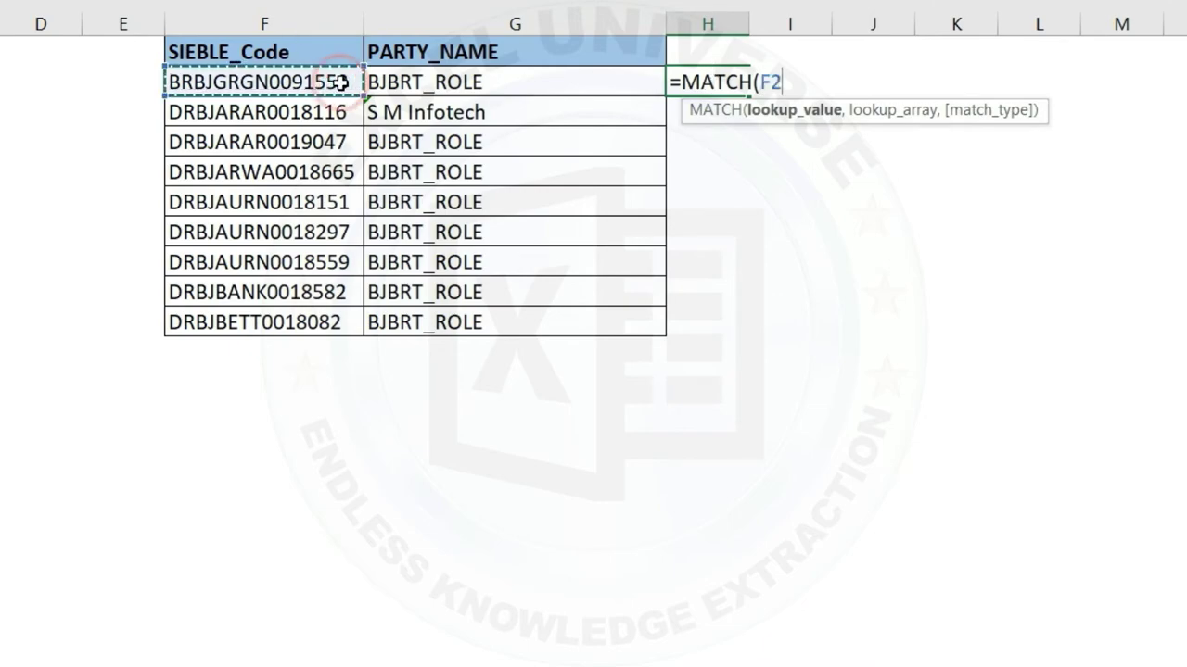
text(,)
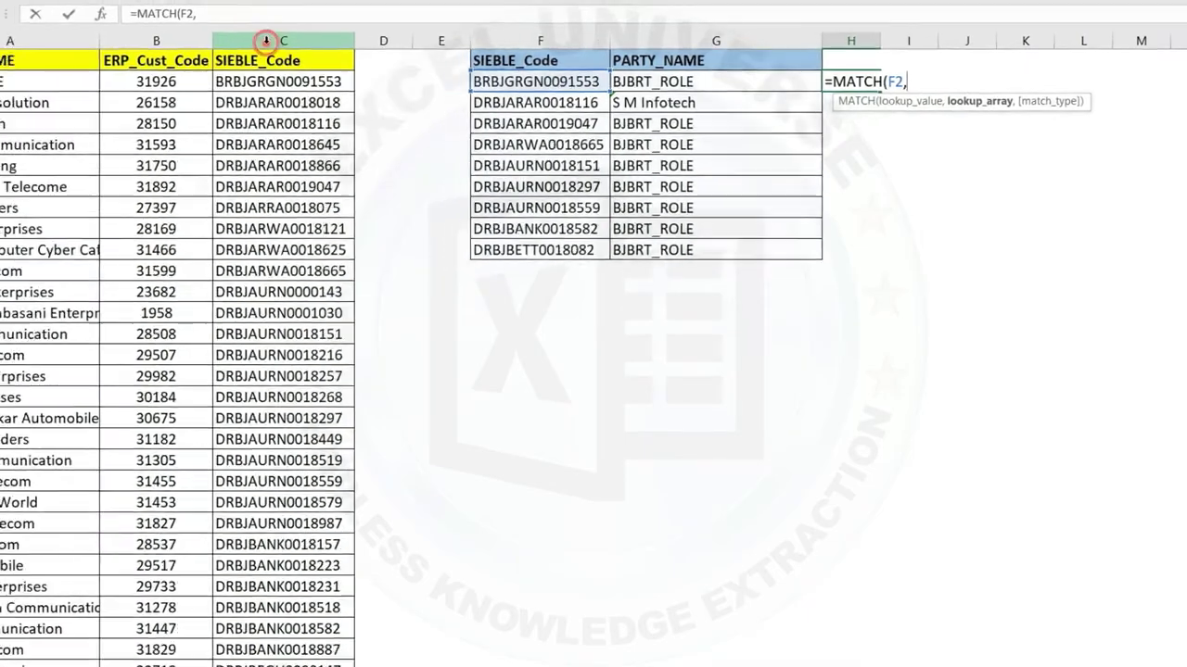
click(265, 40)
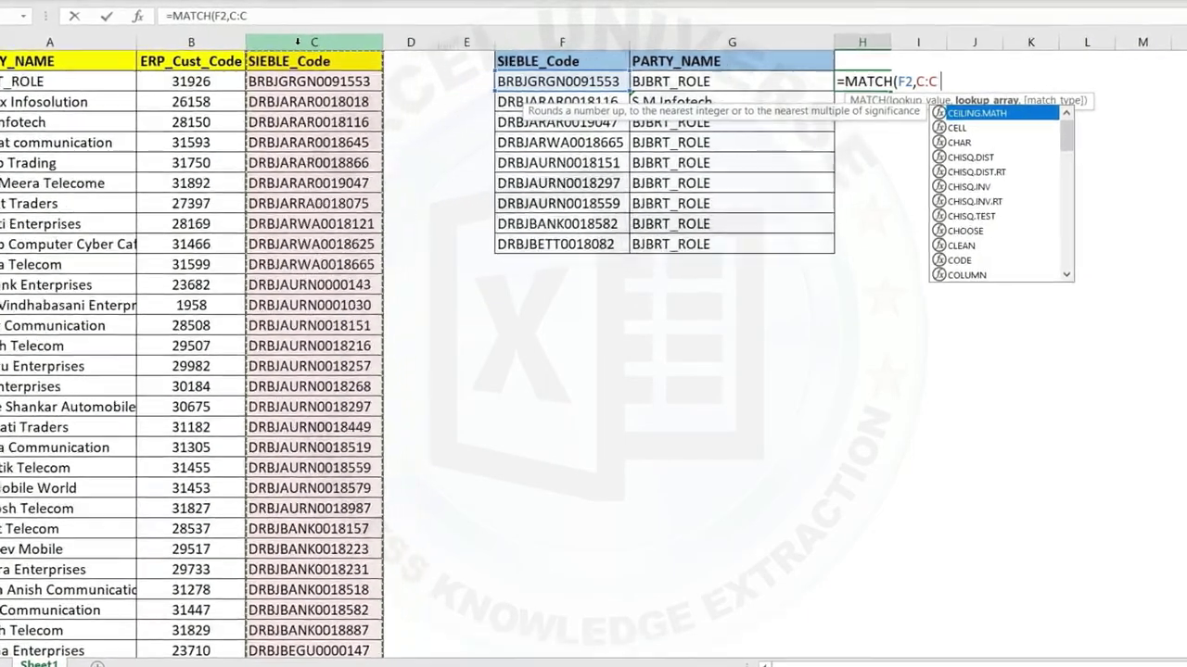
text(,0))
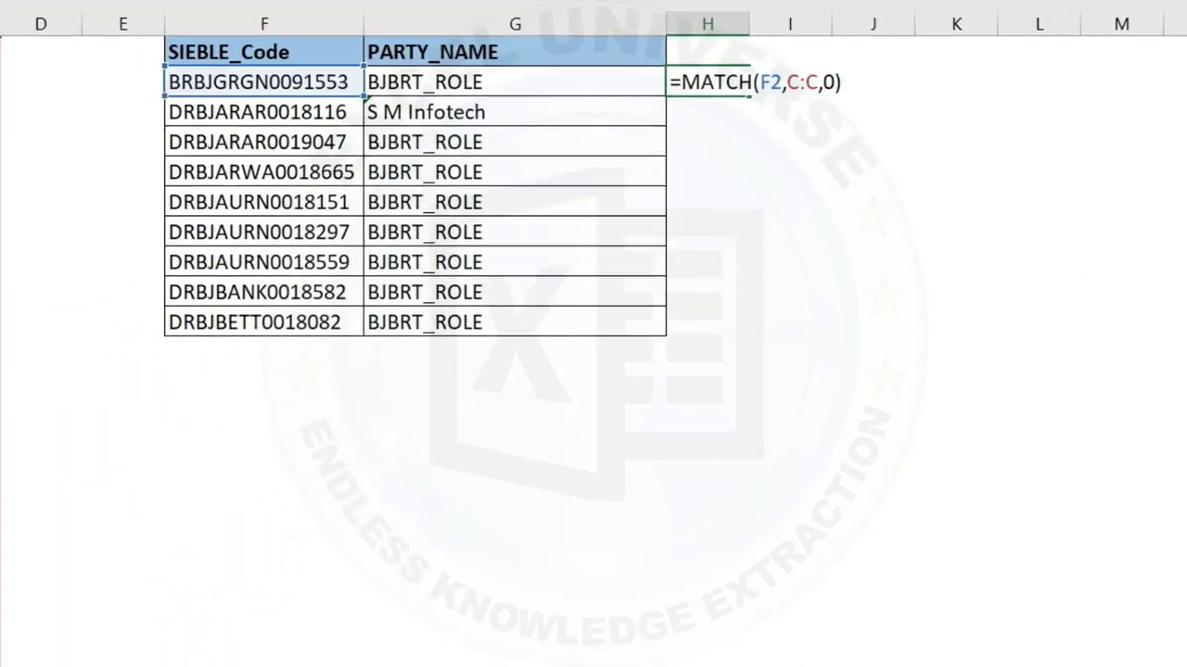
key(Return)
Step: Fill the MATCH formula down to H10 and compare the row positions with the codes
click(705, 83)
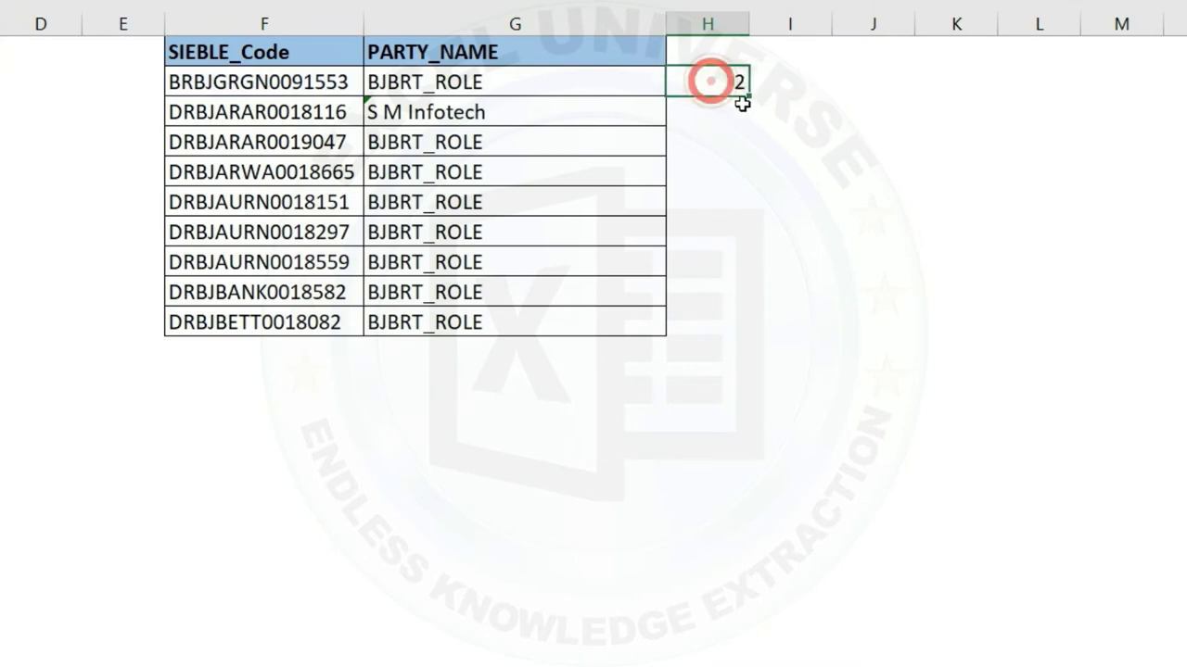
double_click(746, 97)
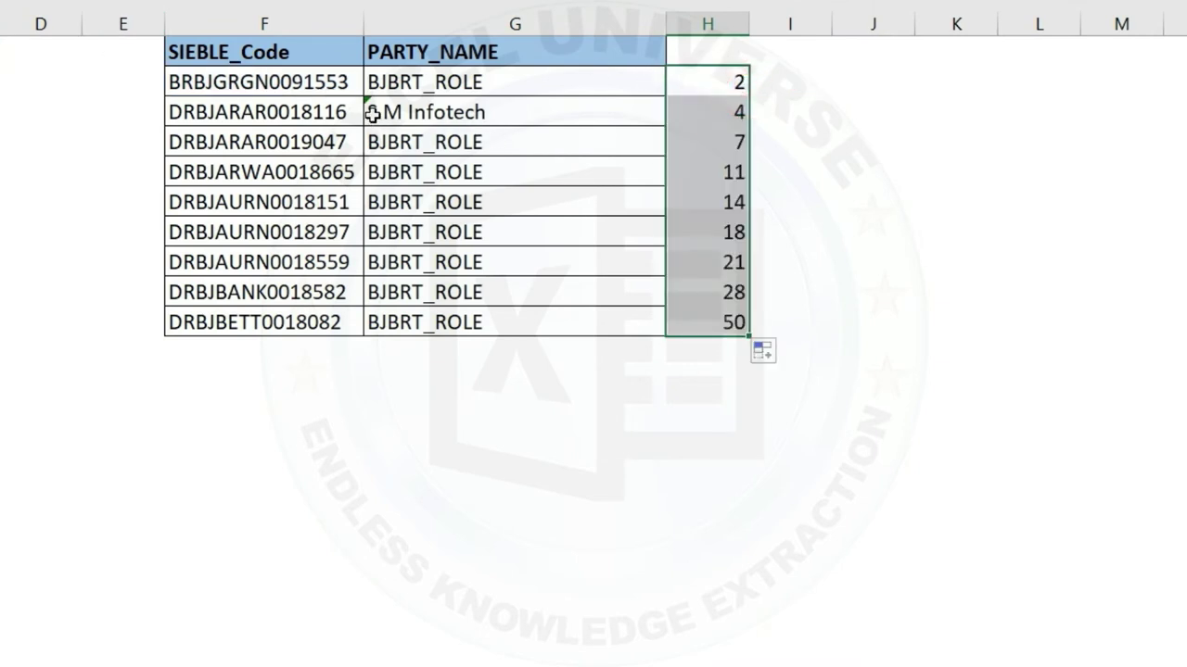
drag(297, 84, 318, 316)
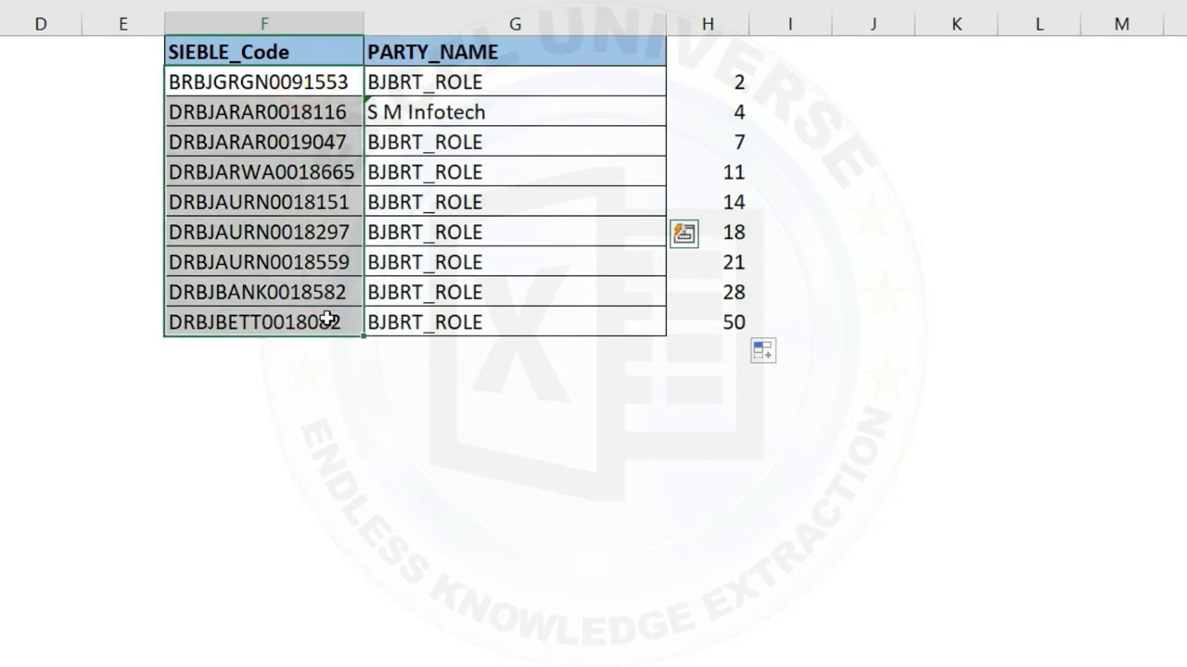
drag(703, 85, 717, 325)
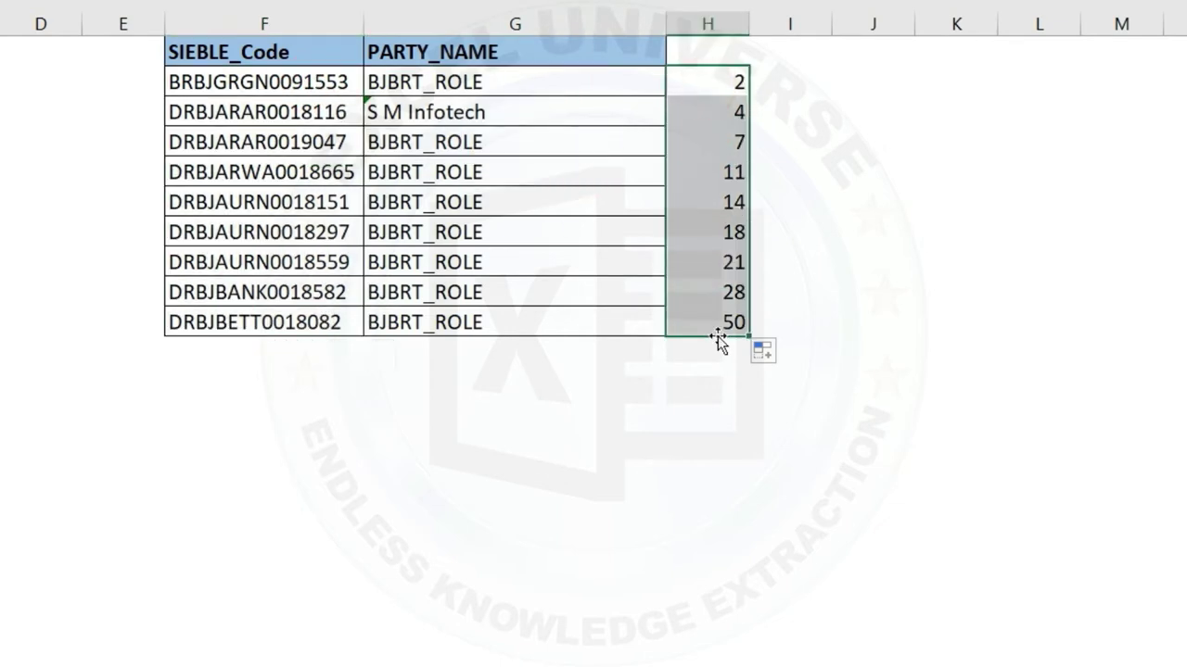
click(529, 85)
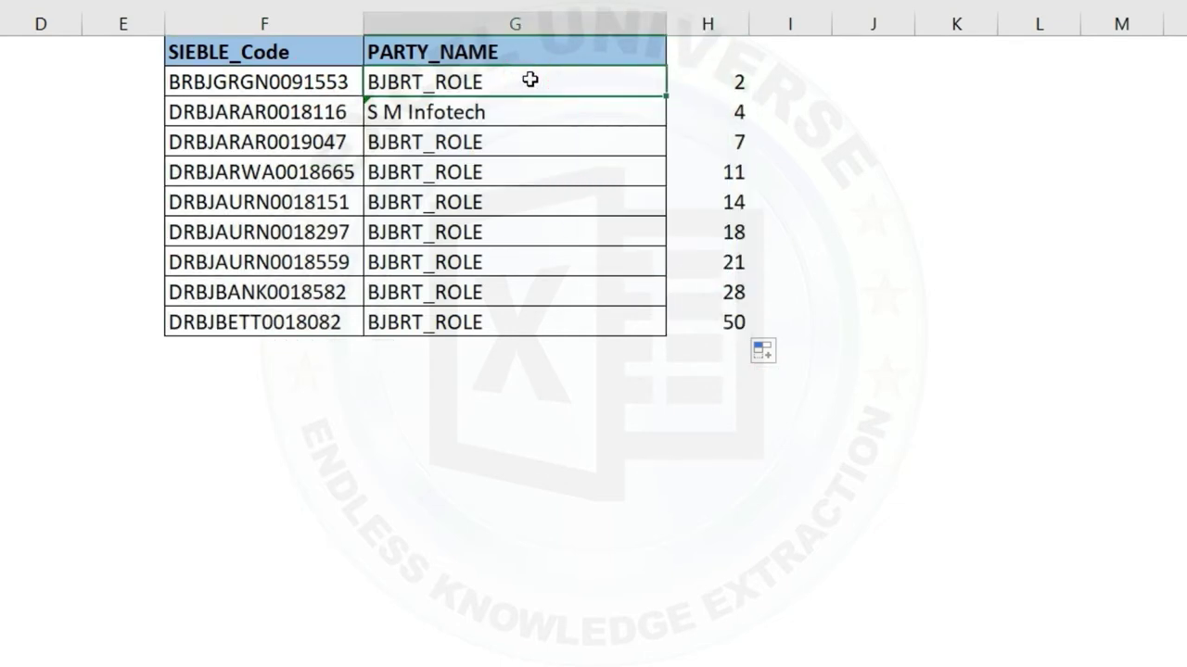
Step: Replace G2's fixed row index 2 with the H2 reference
double_click(533, 79)
double_click(595, 82)
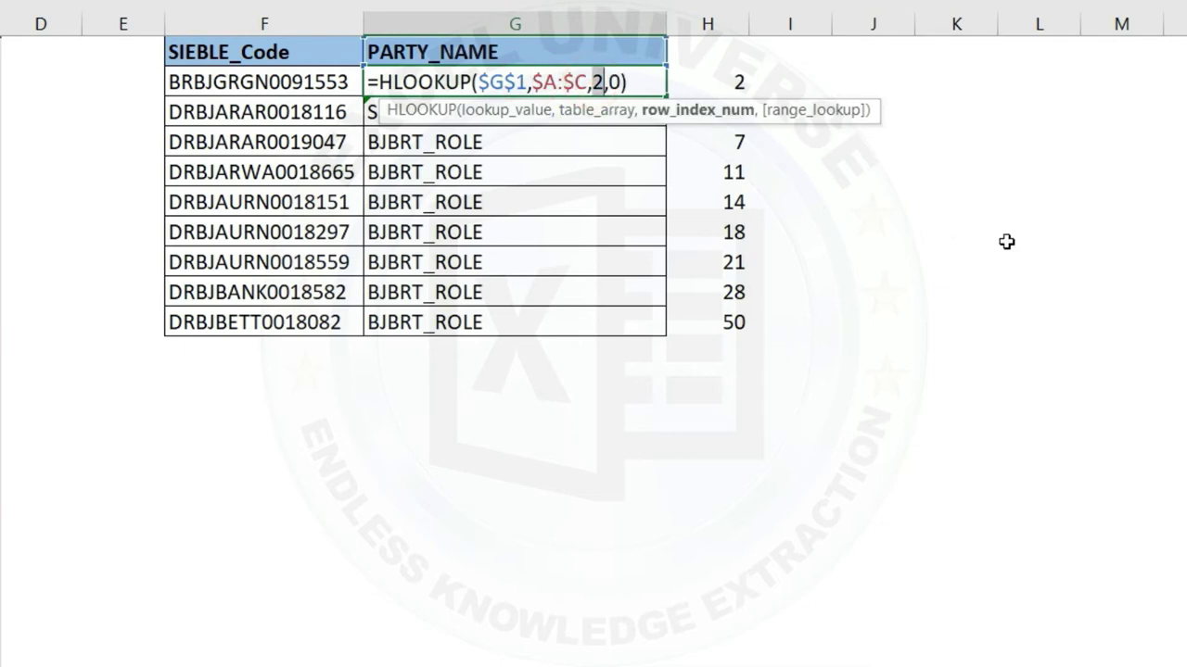
text(H2)
key(Return)
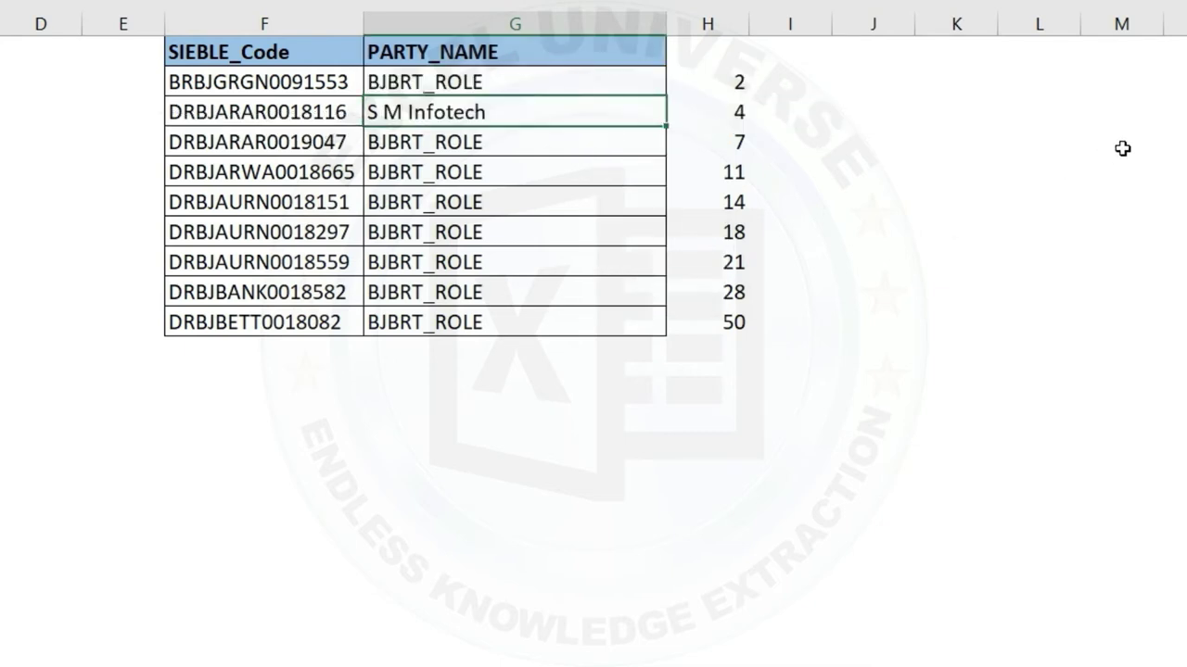
Step: Fill the H2-indexed lookup down to G10 and check results such as Amit Communication
click(644, 83)
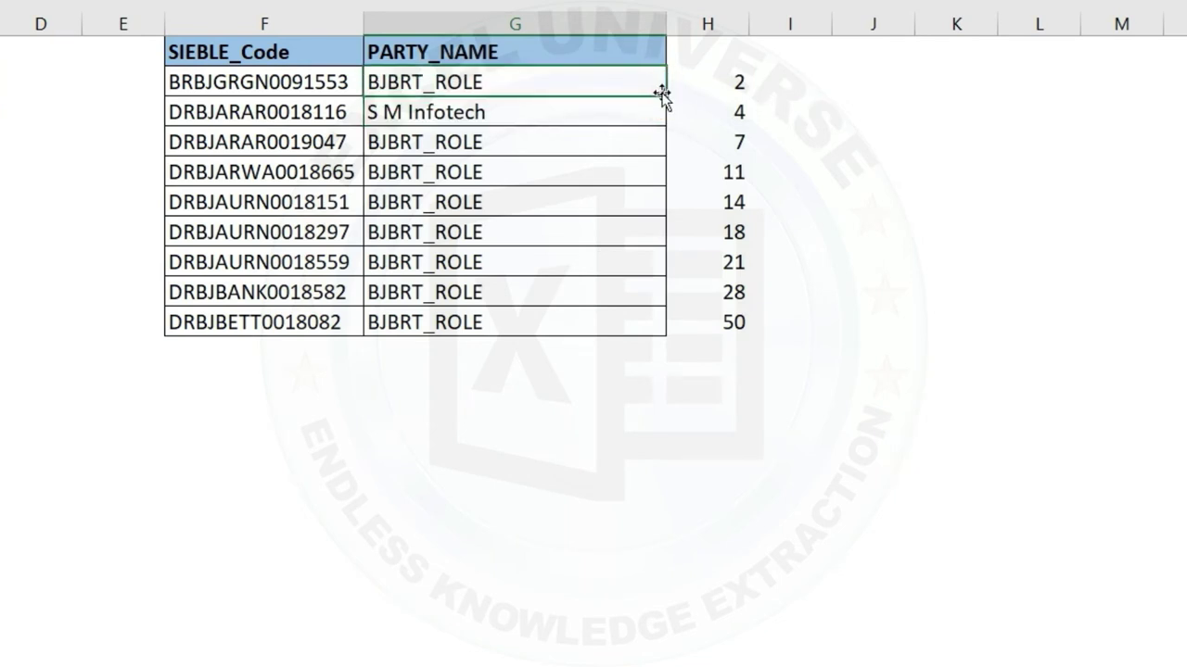
double_click(665, 96)
drag(310, 82, 291, 293)
click(498, 295)
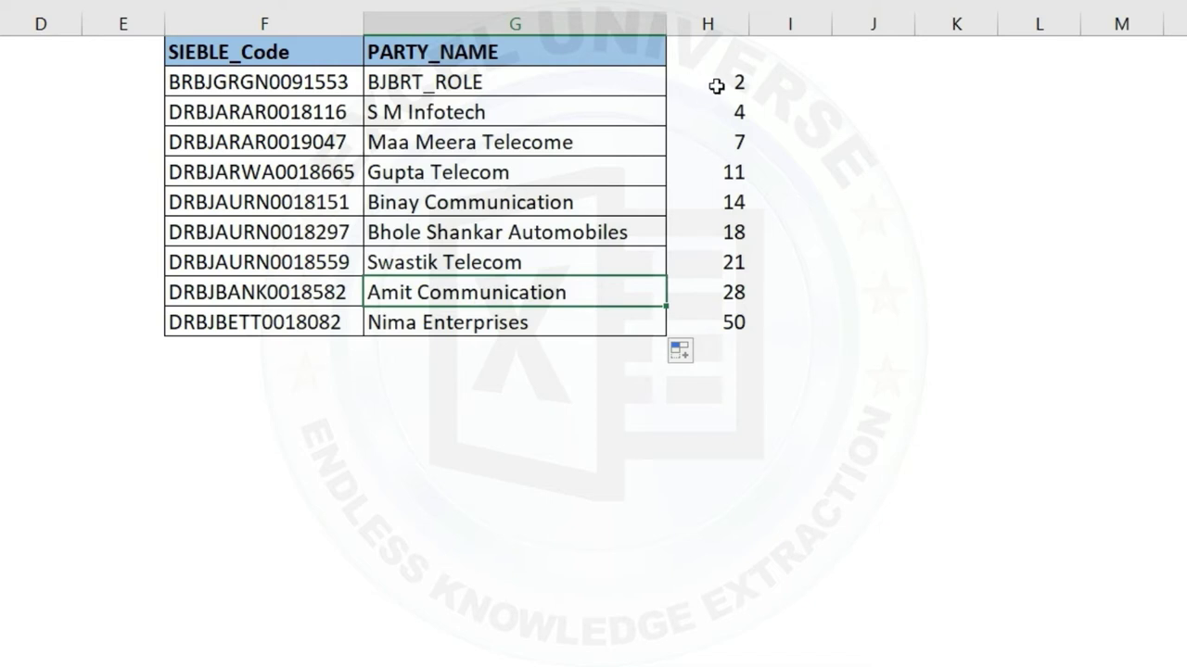
double_click(715, 84)
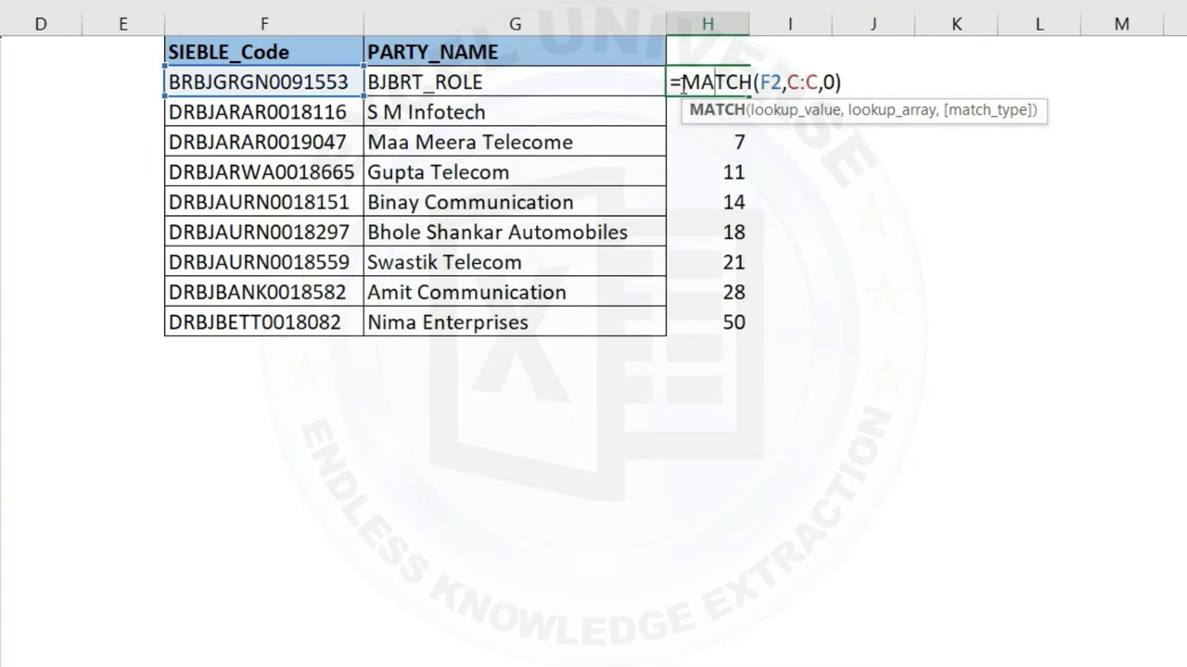
Step: Copy the MATCH(F2,C:C,0) text from H2's formula
drag(682, 84, 841, 83)
right_click(789, 83)
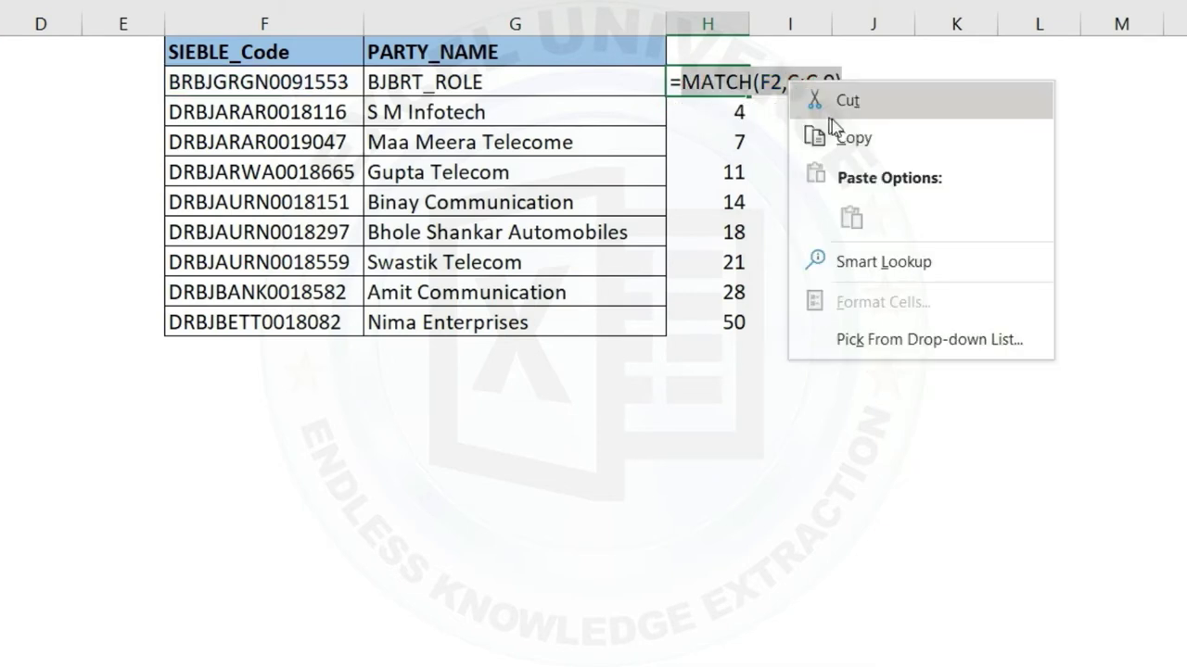
click(840, 130)
key(Escape)
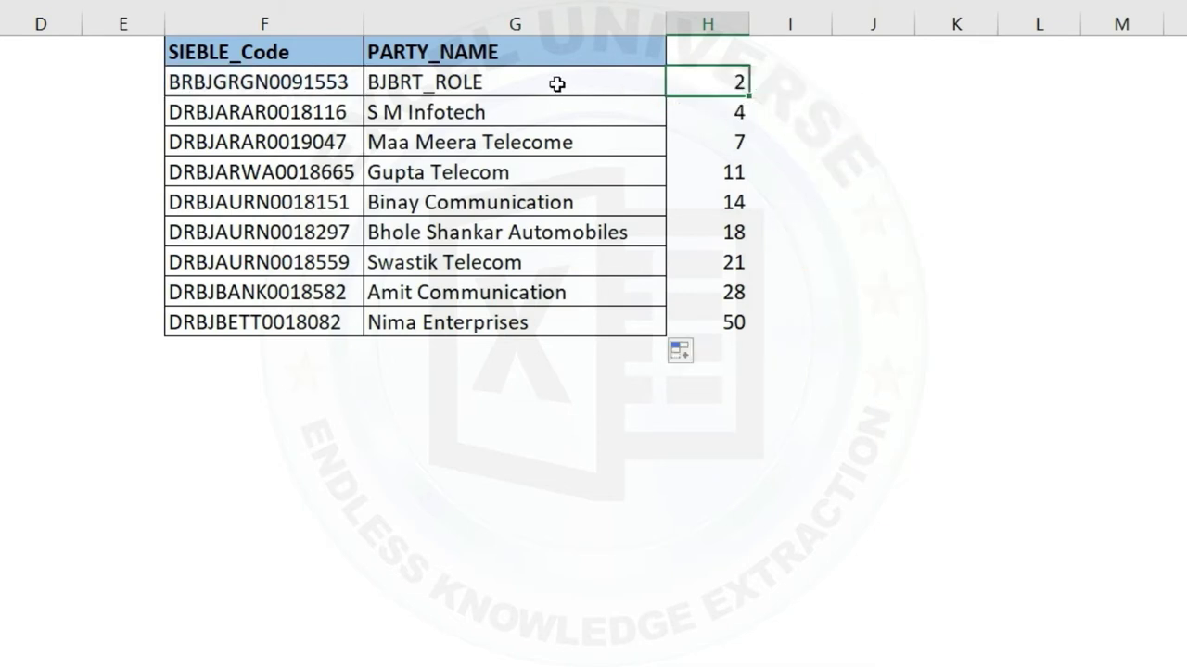
Step: Replace the H2 reference in G2's HLOOKUP with the pasted MATCH(F2,C:C,0)
click(556, 83)
double_click(530, 85)
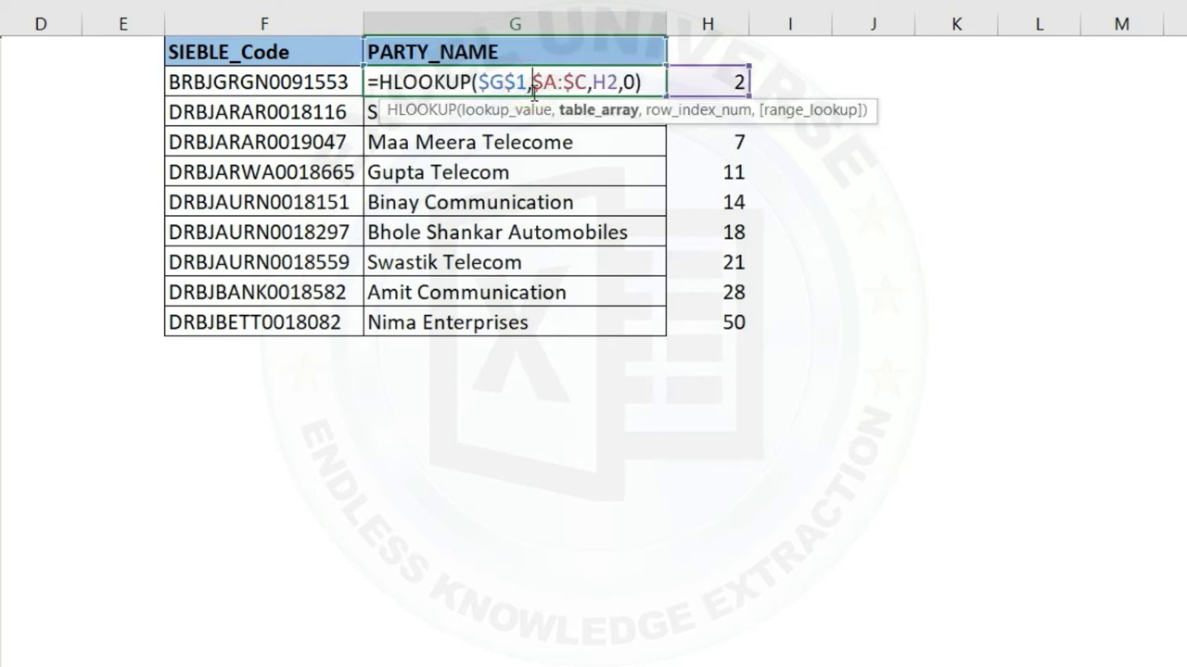
drag(591, 82, 618, 82)
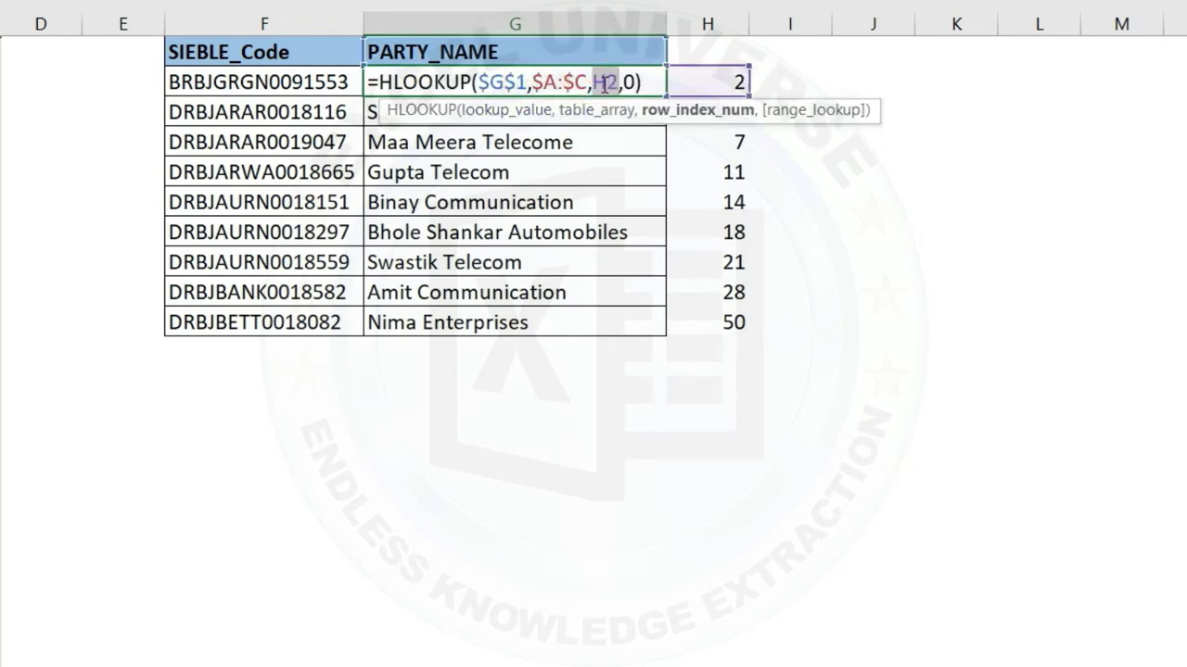
right_click(607, 84)
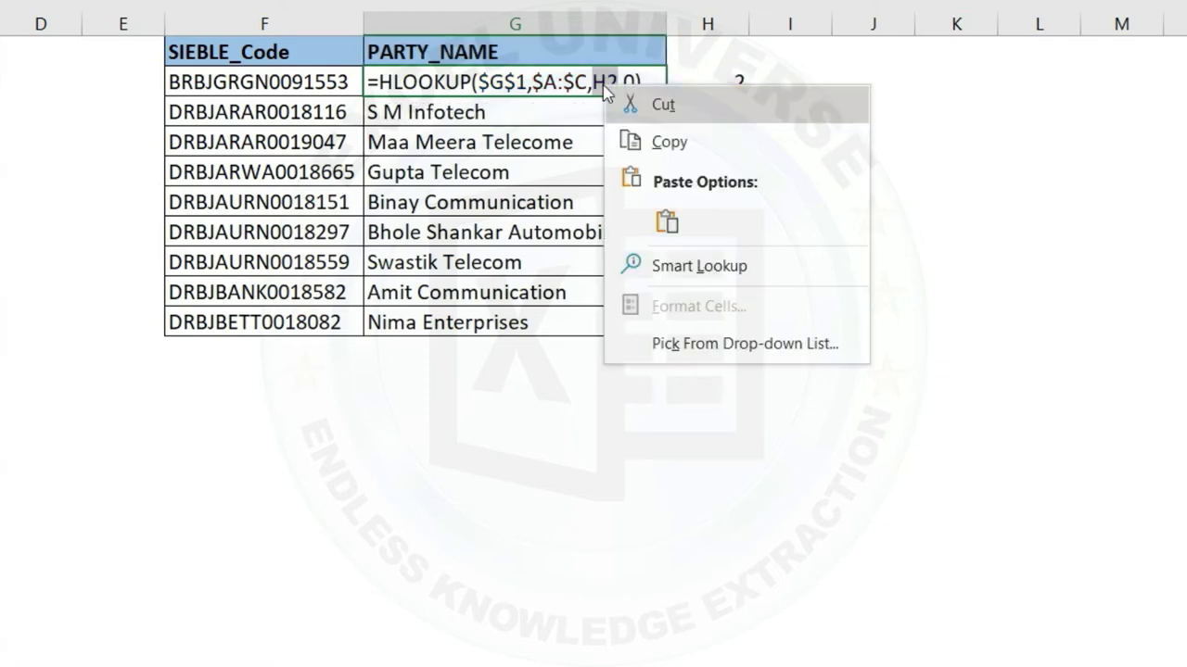
click(668, 219)
key(Return)
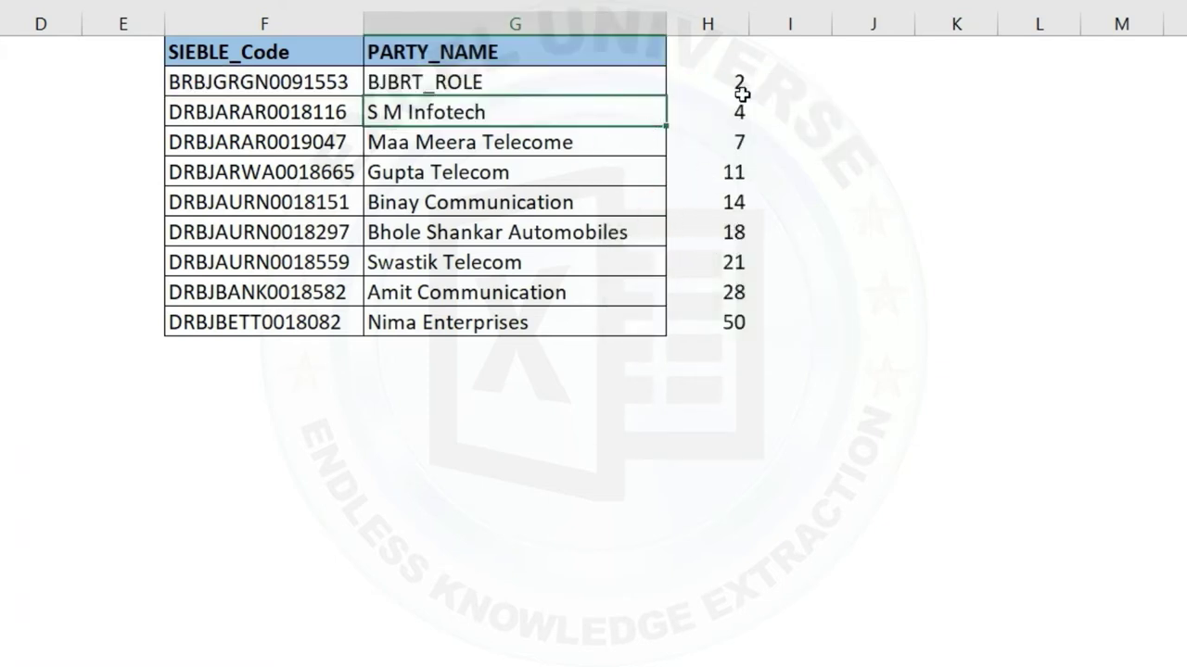
click(710, 24)
right_click(710, 23)
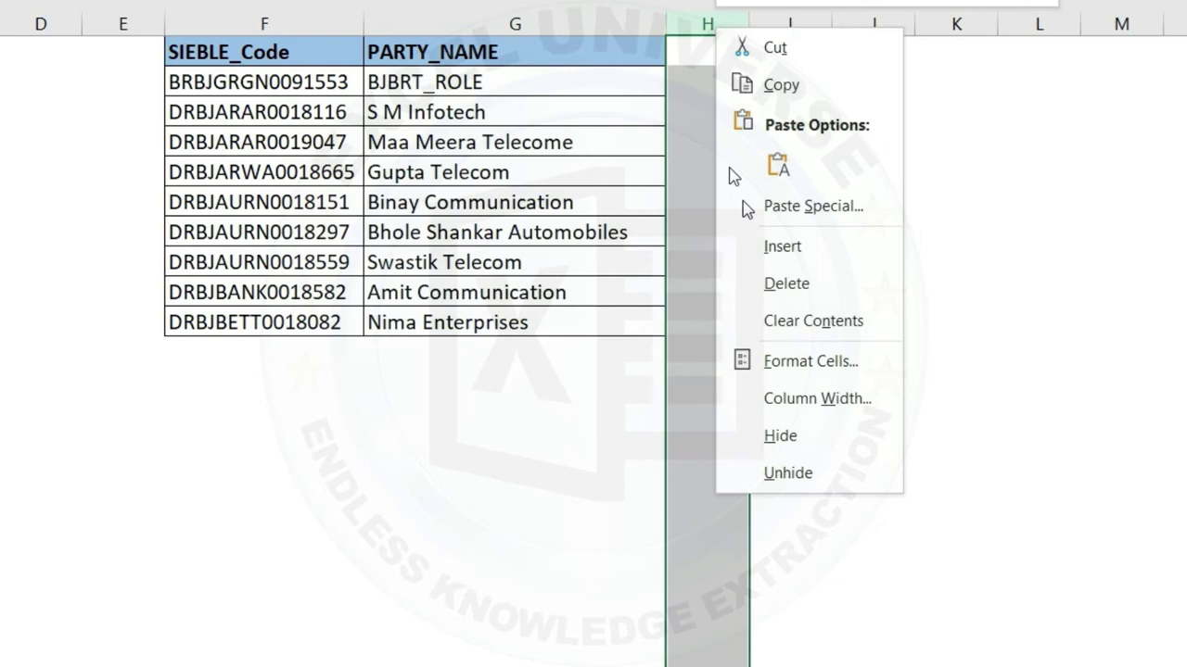
Step: Delete helper column H, fill the nested formula to G10, and compare codes with party names
click(791, 282)
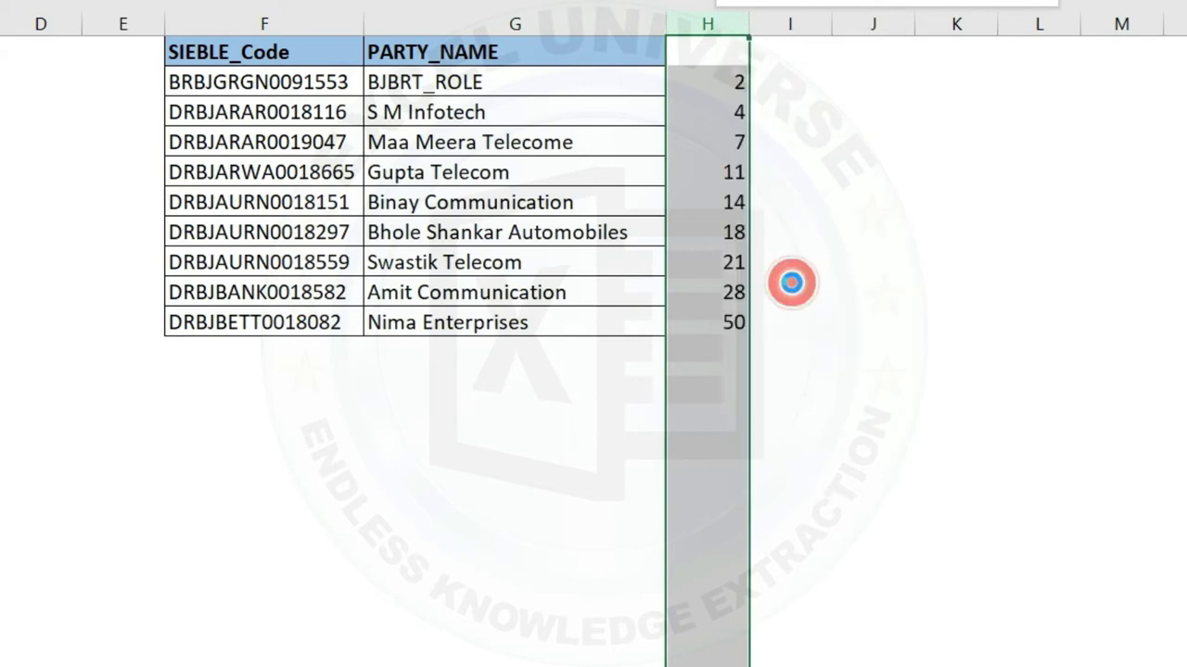
double_click(666, 95)
click(367, 90)
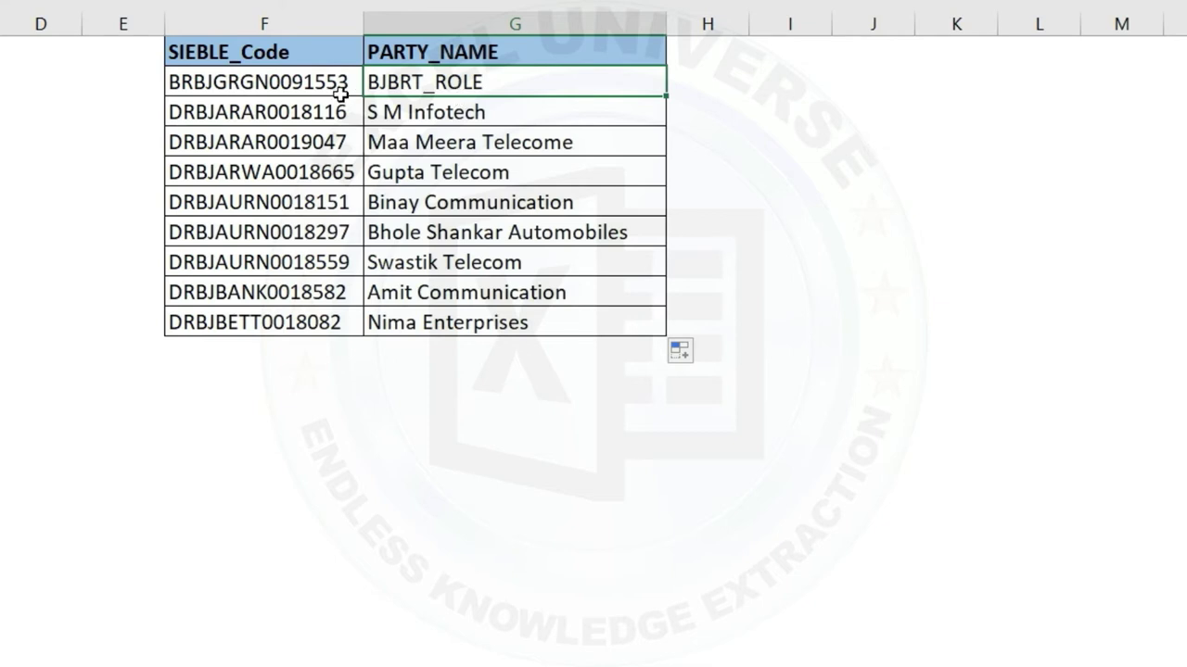
drag(313, 83, 317, 263)
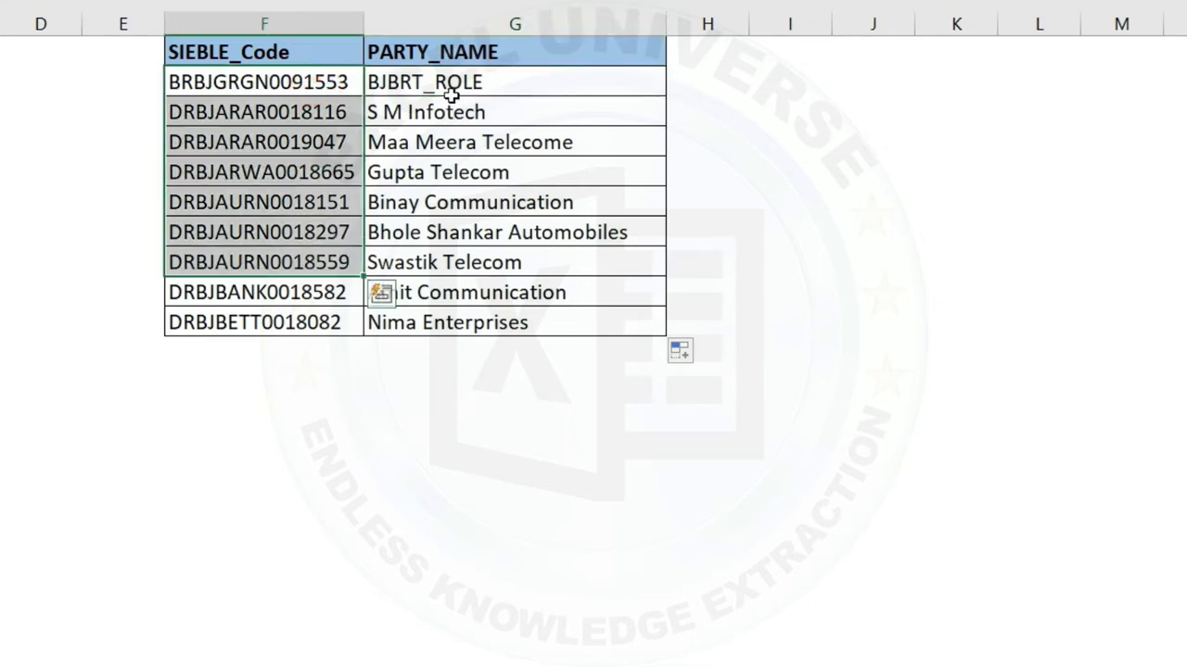
drag(451, 104, 847, 284)
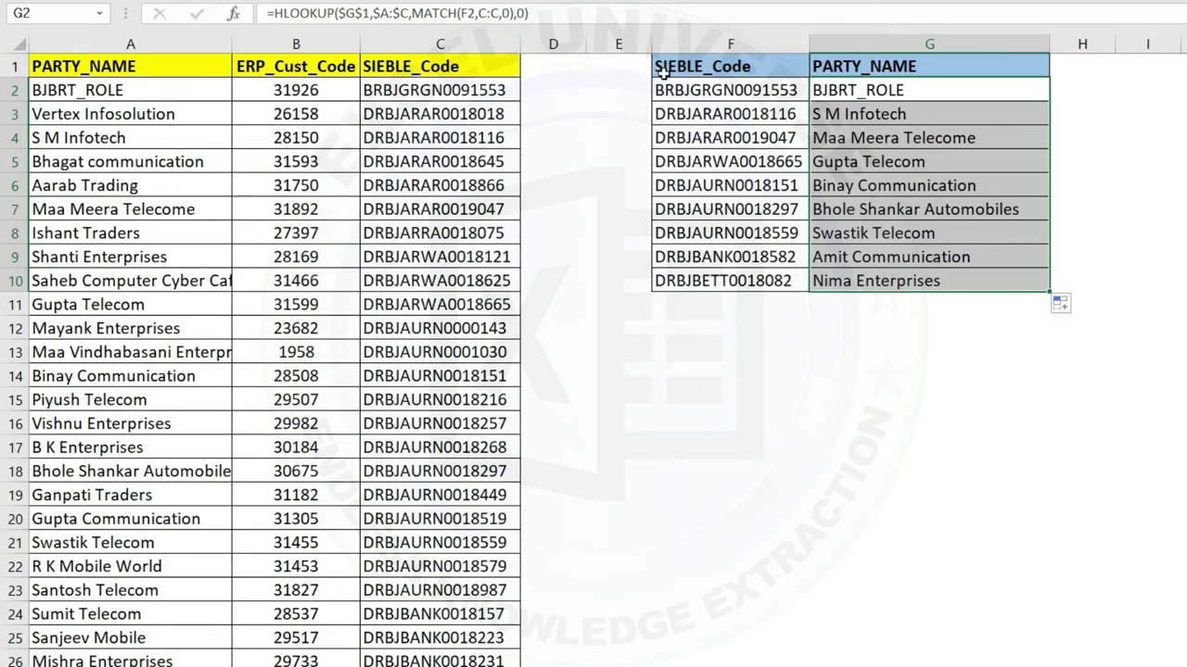
Step: Copy the lookup table F1:G10 and paste it at F13
drag(664, 72, 944, 270)
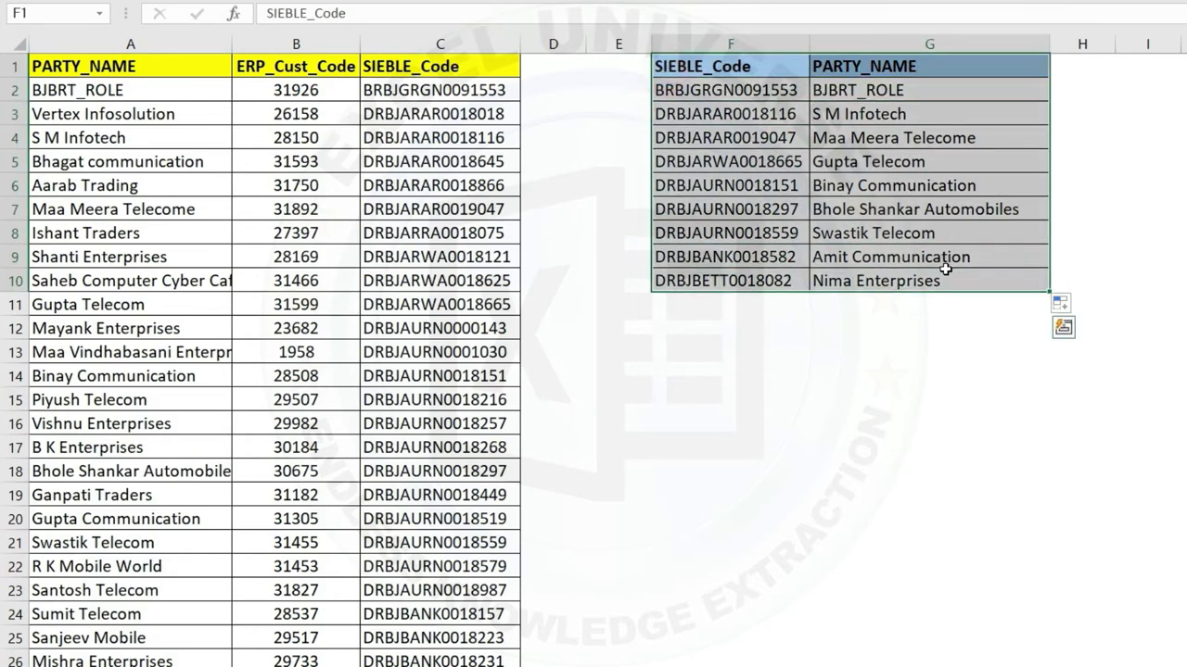
key(ctrl+c)
click(738, 351)
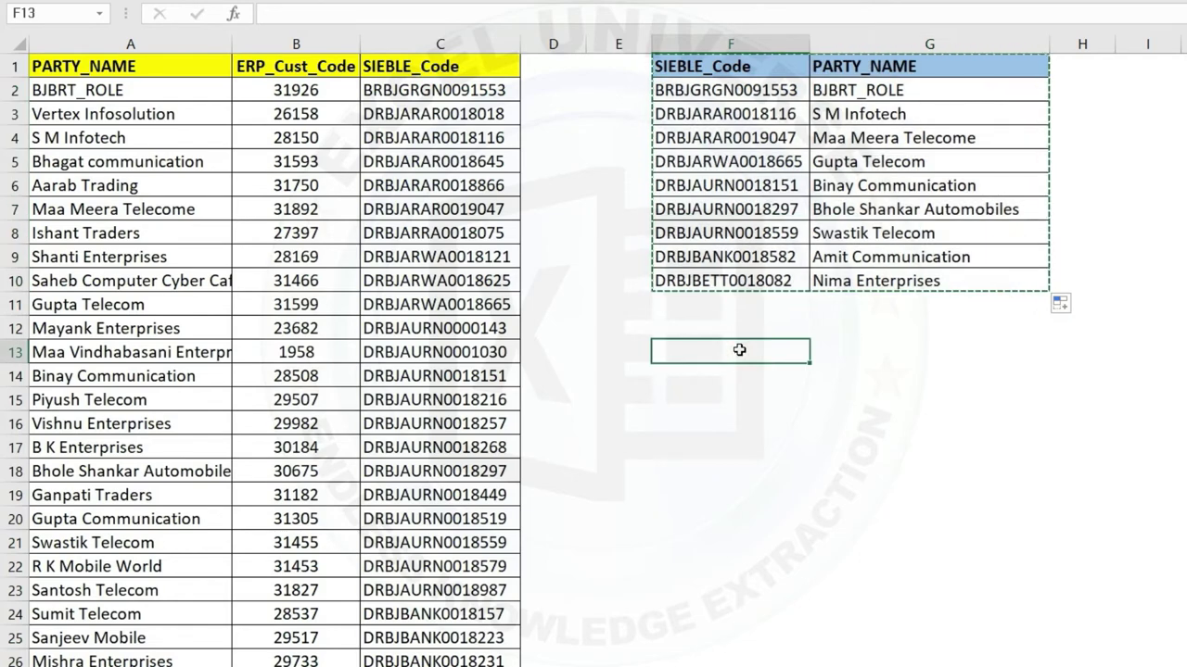
key(ctrl+v)
click(721, 357)
key(Escape)
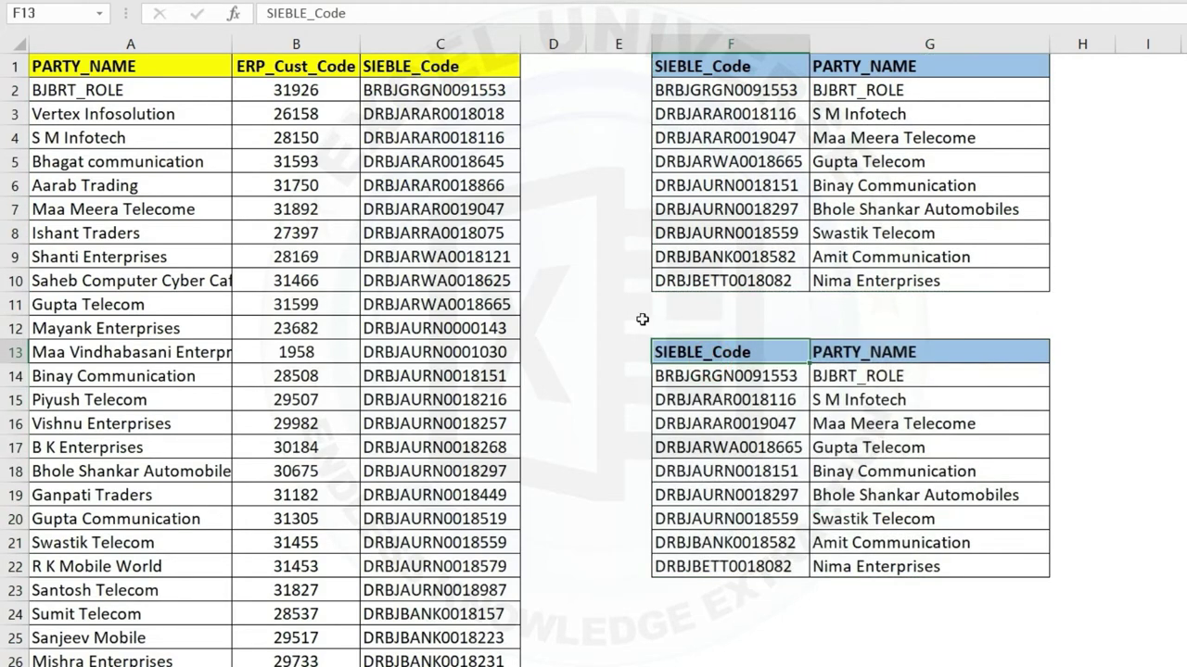
Step: Paste the ERP_Cust_Code header from B1 as a value into F13
click(299, 65)
key(ctrl+c)
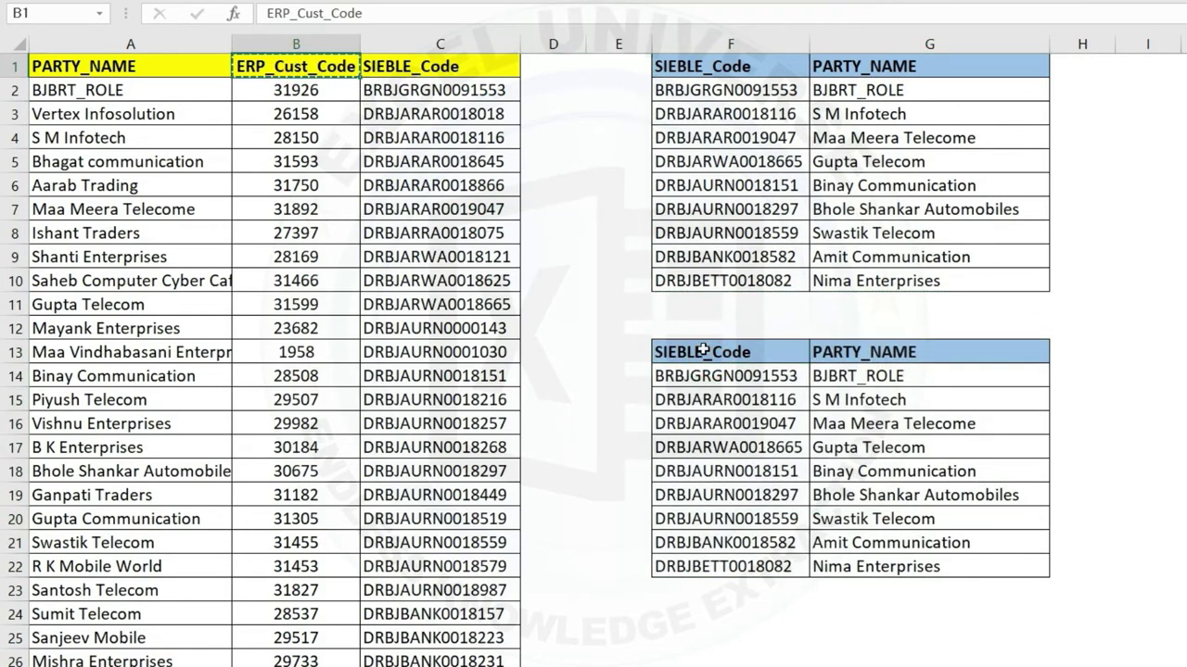
click(707, 351)
right_click(708, 352)
click(788, 299)
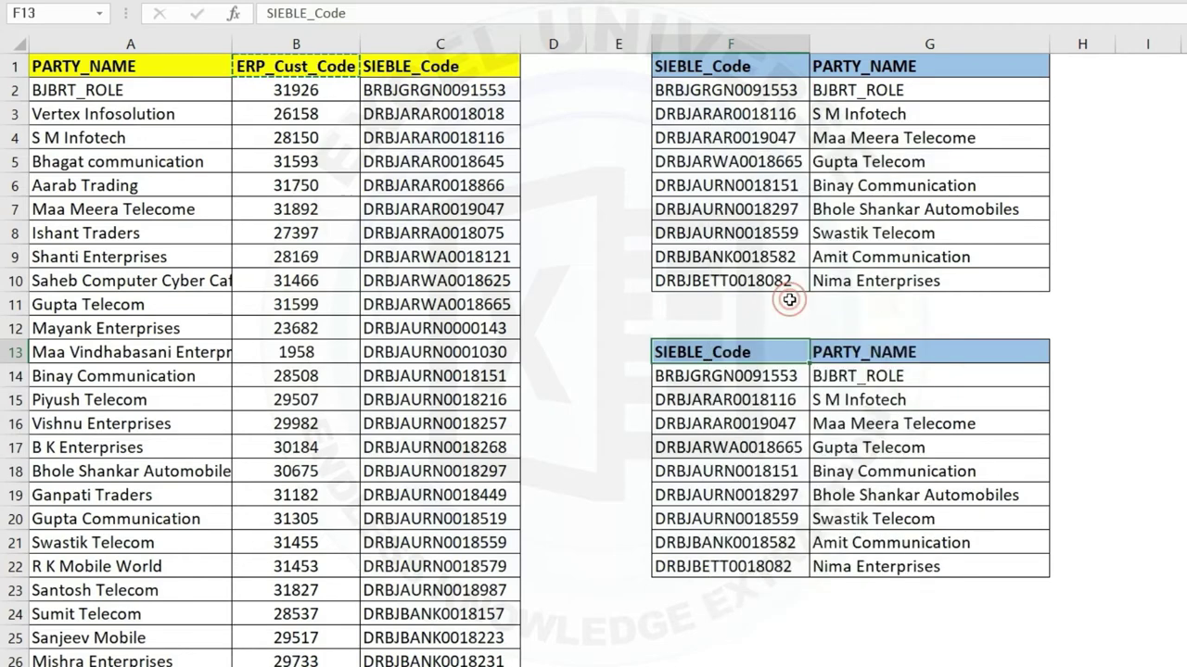
drag(758, 379, 782, 553)
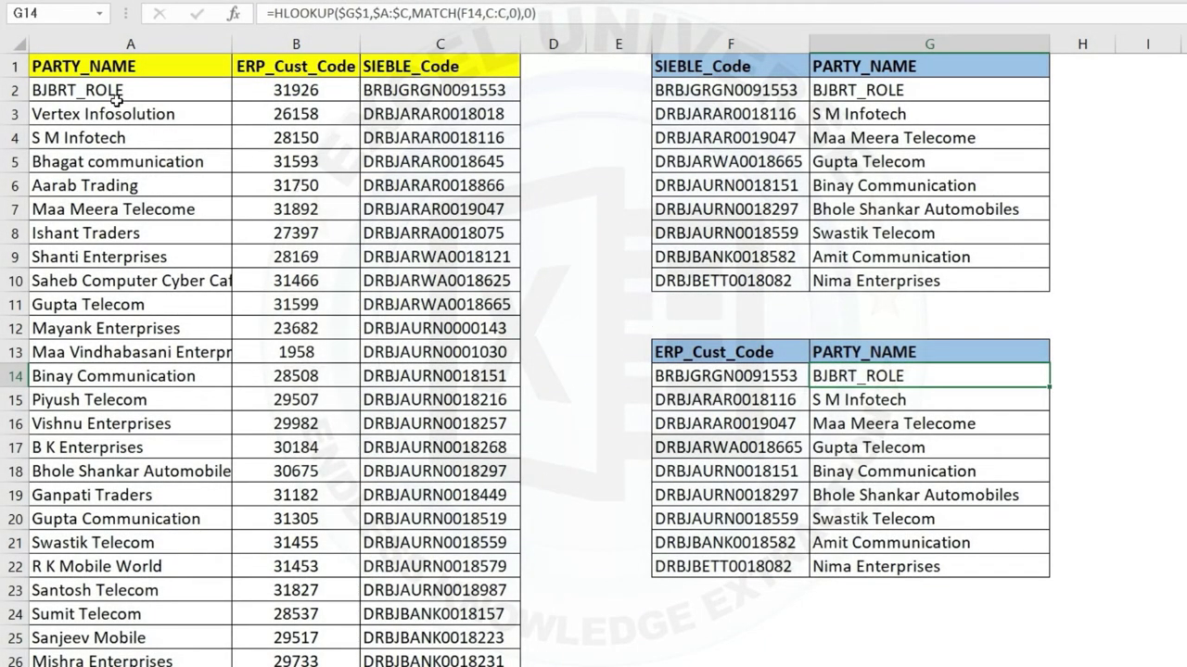
click(112, 76)
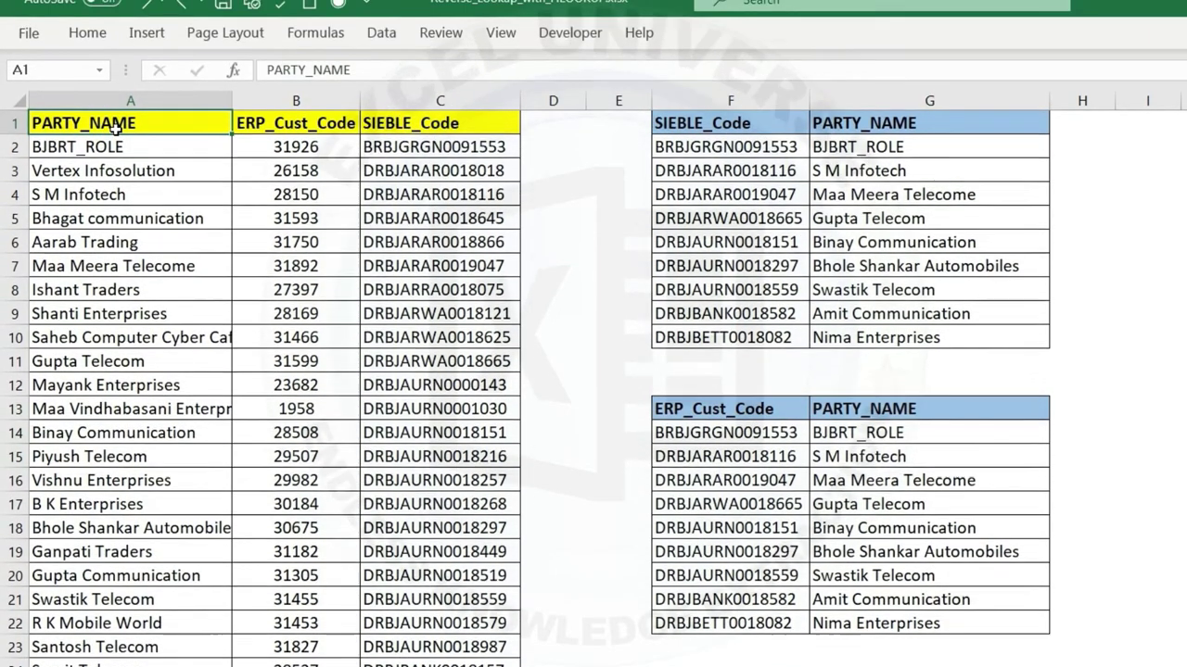
Step: Name the full data range My_Database with Define Name
key(ctrl+shift+Right)
key(ctrl+shift+Down)
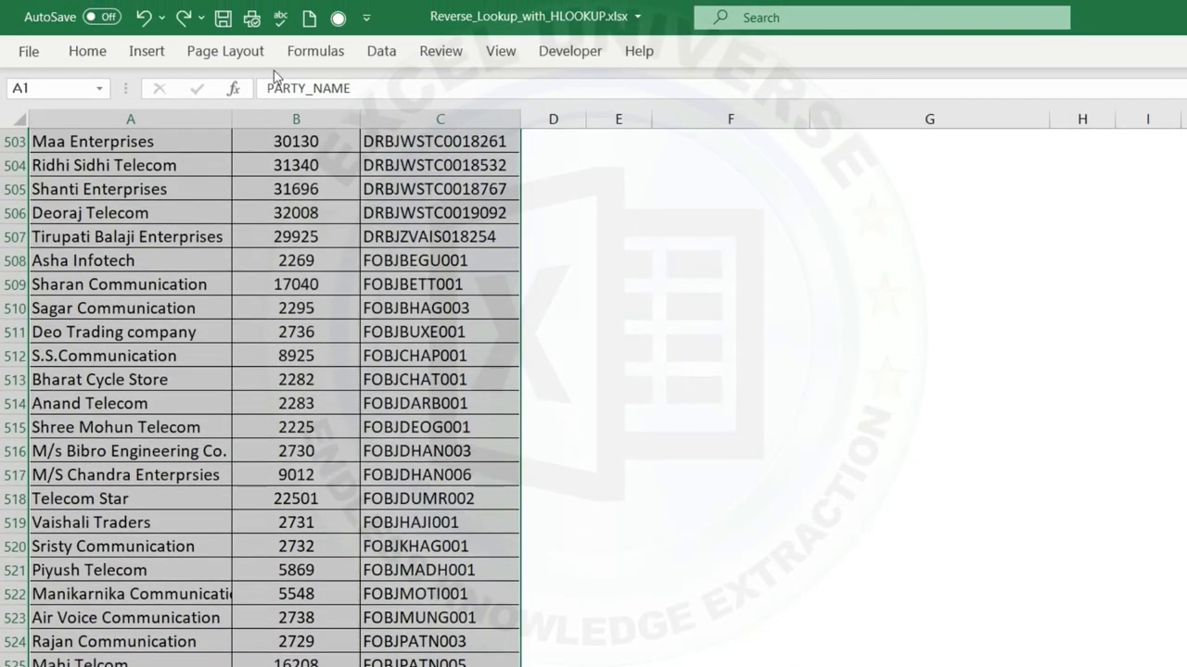
click(308, 57)
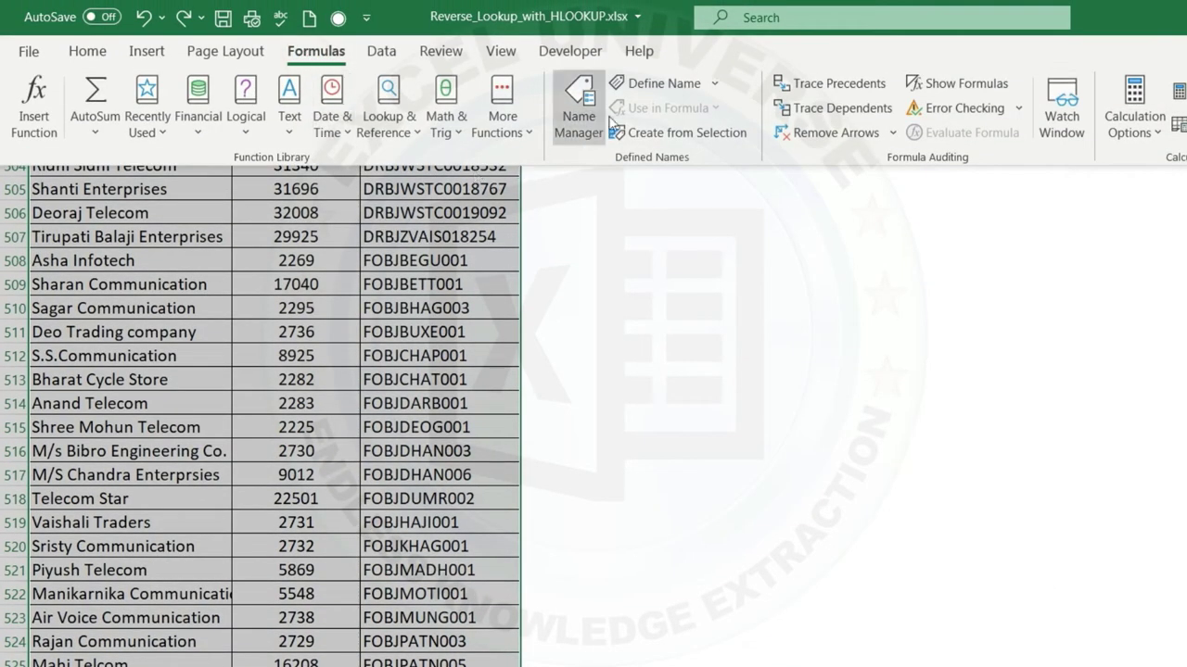
click(653, 85)
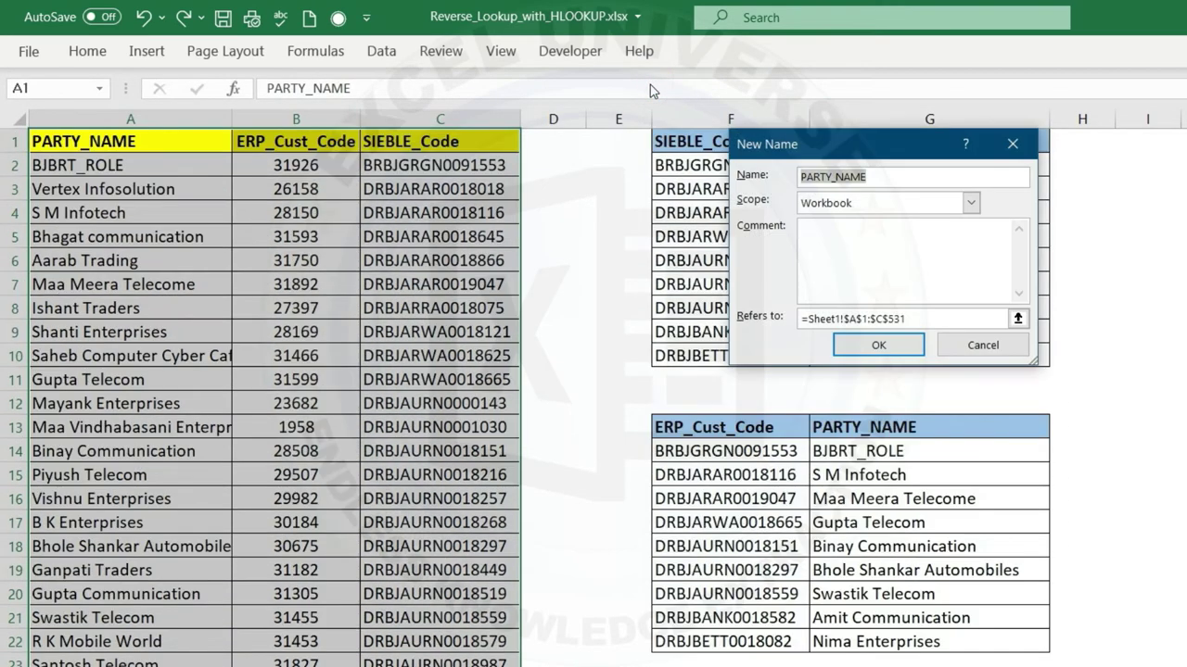
click(900, 175)
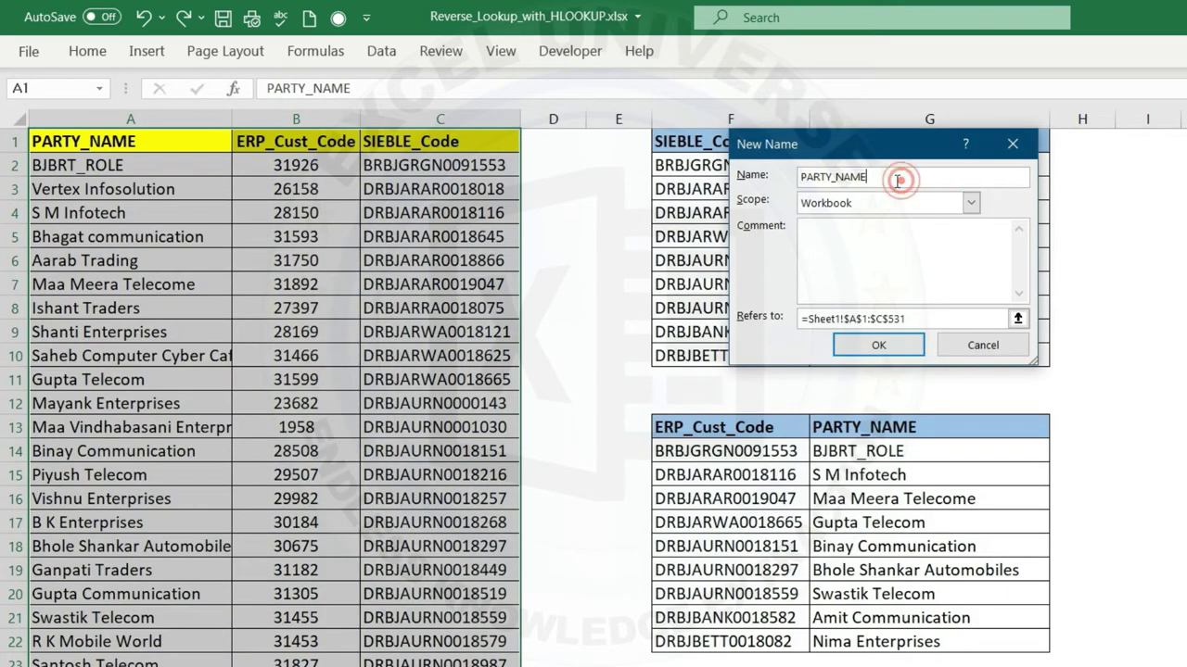
double_click(900, 176)
text(M)
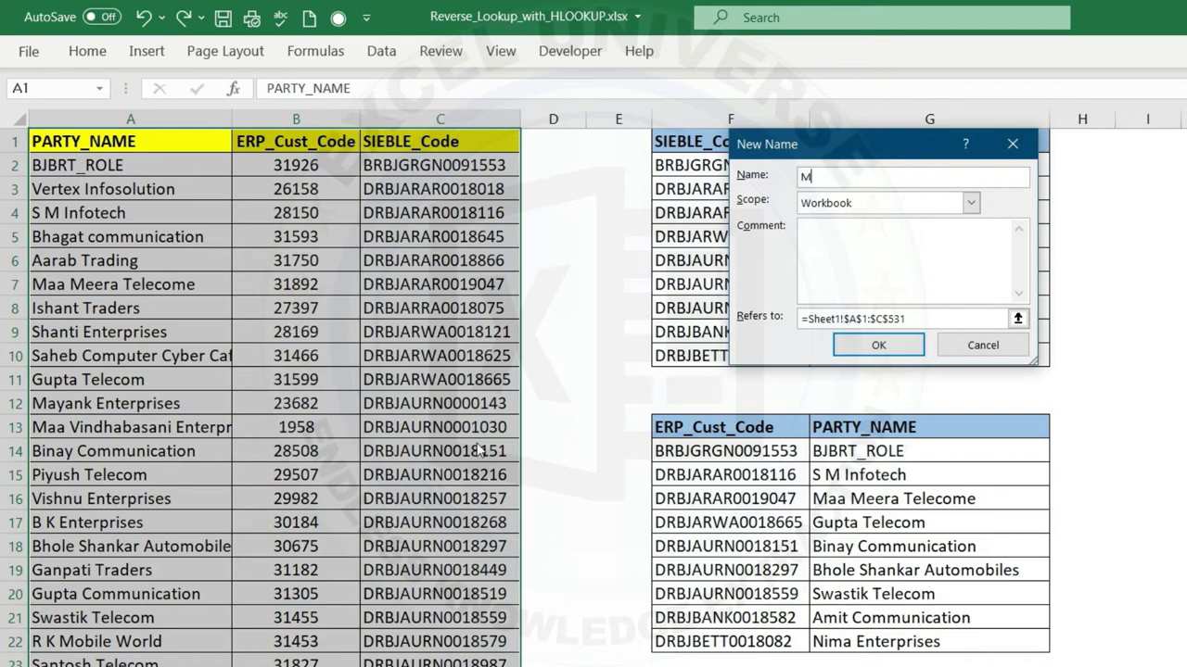
text(ase)
click(879, 345)
Step: Reselect the data range and check My_Database in the Name Box list
click(369, 282)
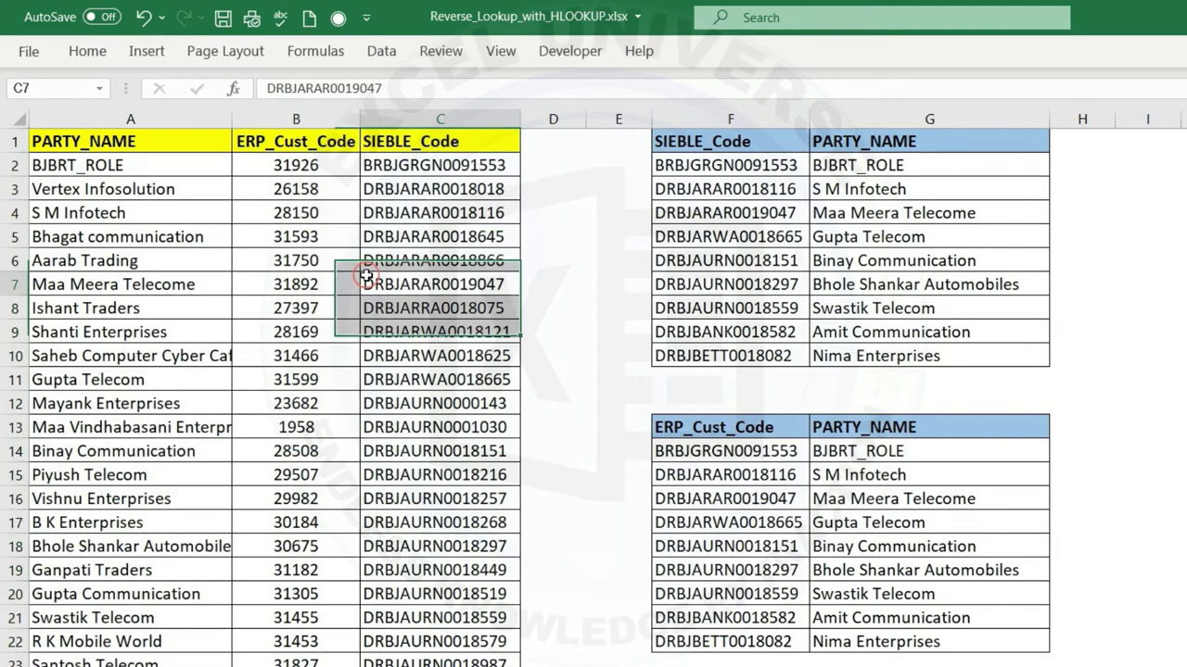
click(147, 145)
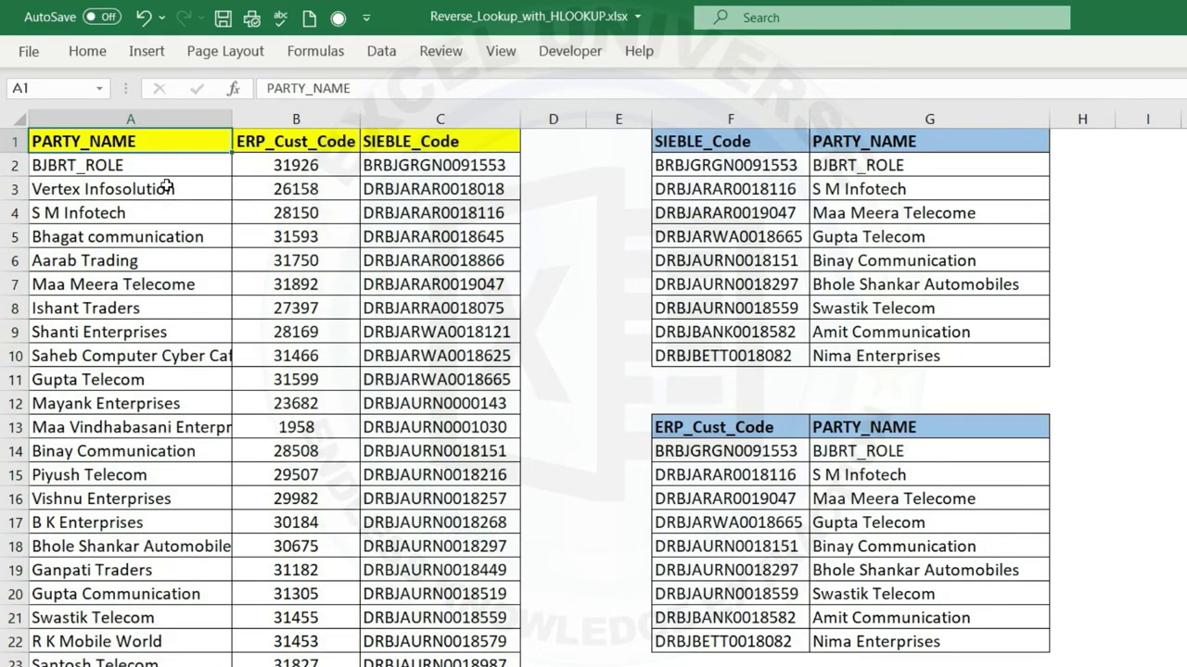
key(ctrl+shift+Right)
key(ctrl+shift+Down)
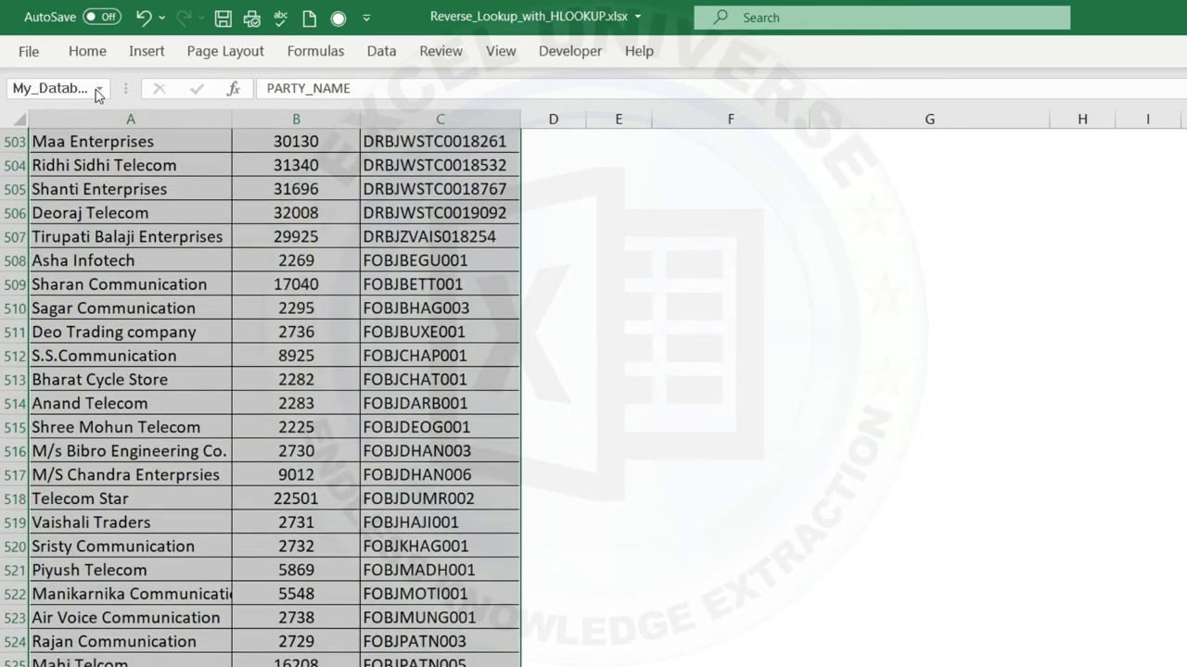
click(97, 88)
click(408, 212)
key(ctrl+Home)
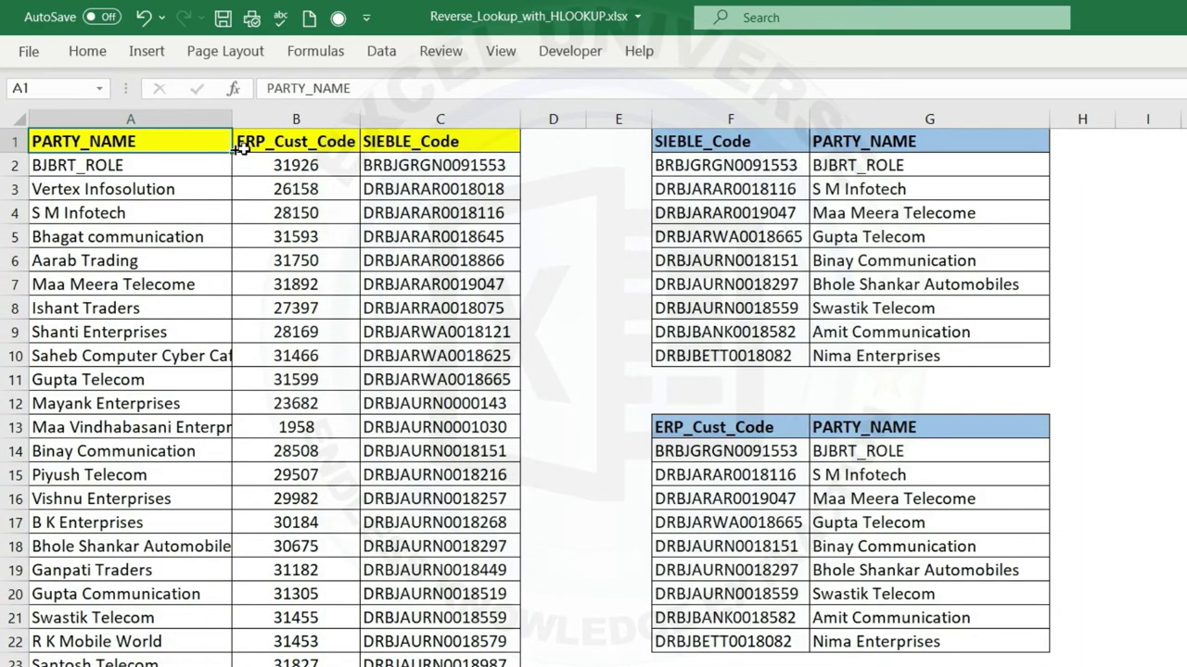
Step: Define column A's data as the named range PARTY_NAME
drag(81, 148, 434, 141)
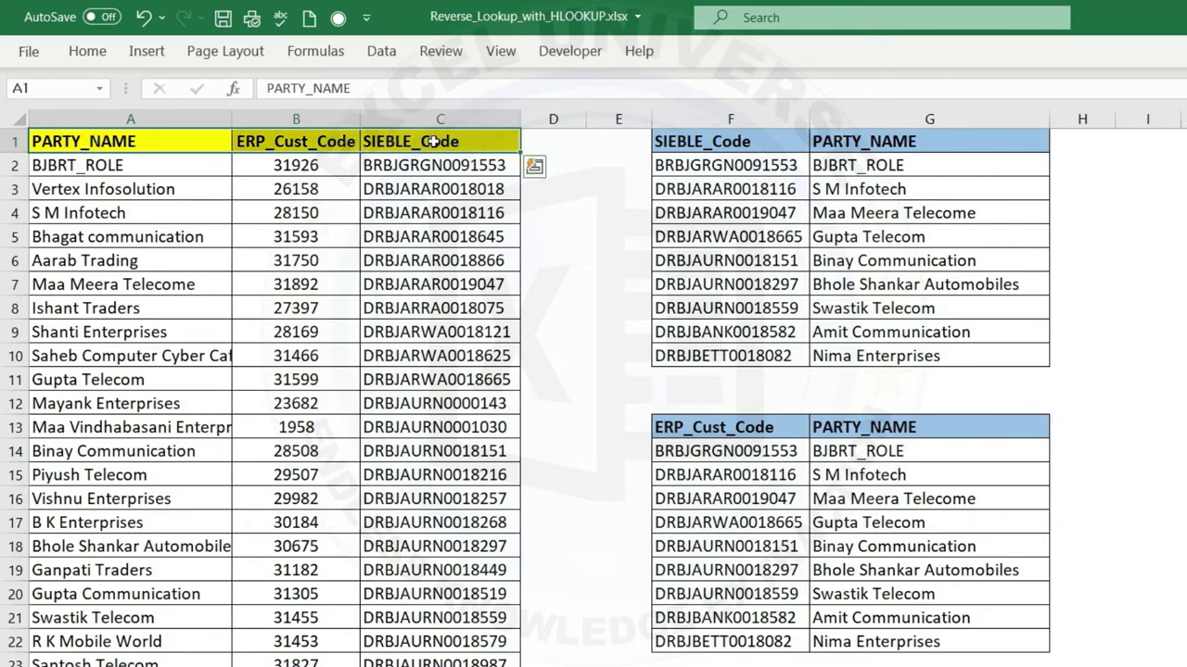
key(shift+Left)
key(shift+Left)
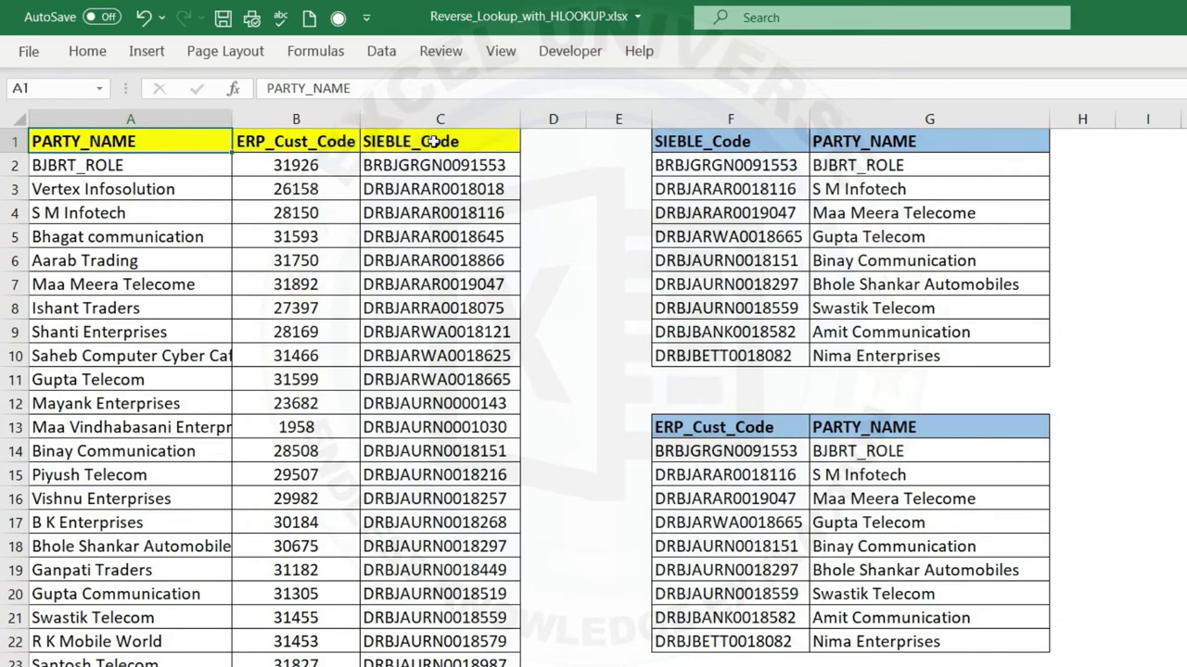
key(ctrl+shift+Down)
click(315, 51)
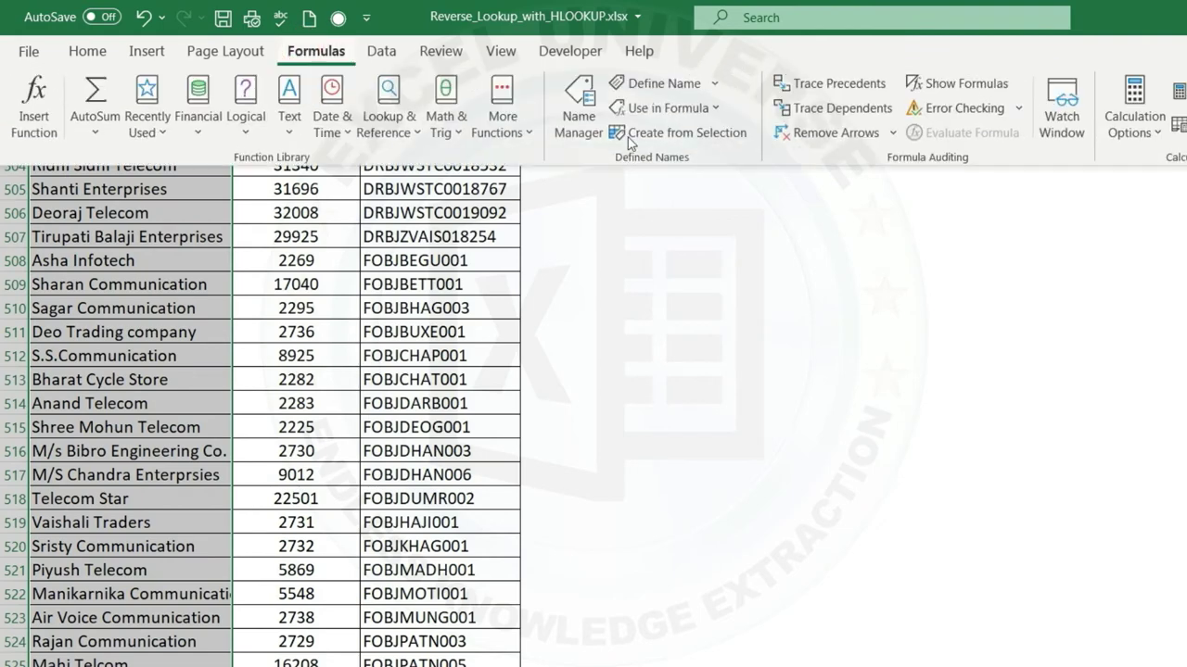
click(671, 87)
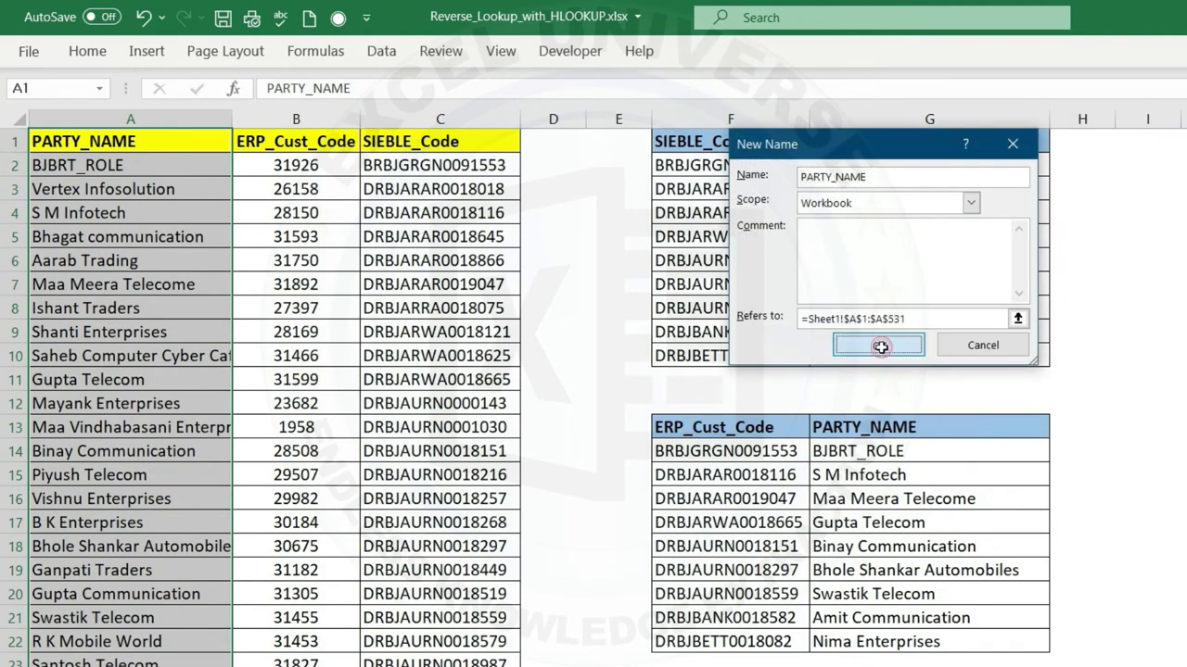
click(880, 347)
Step: Define column B's data as the named range ERP_Cust_Code
click(320, 142)
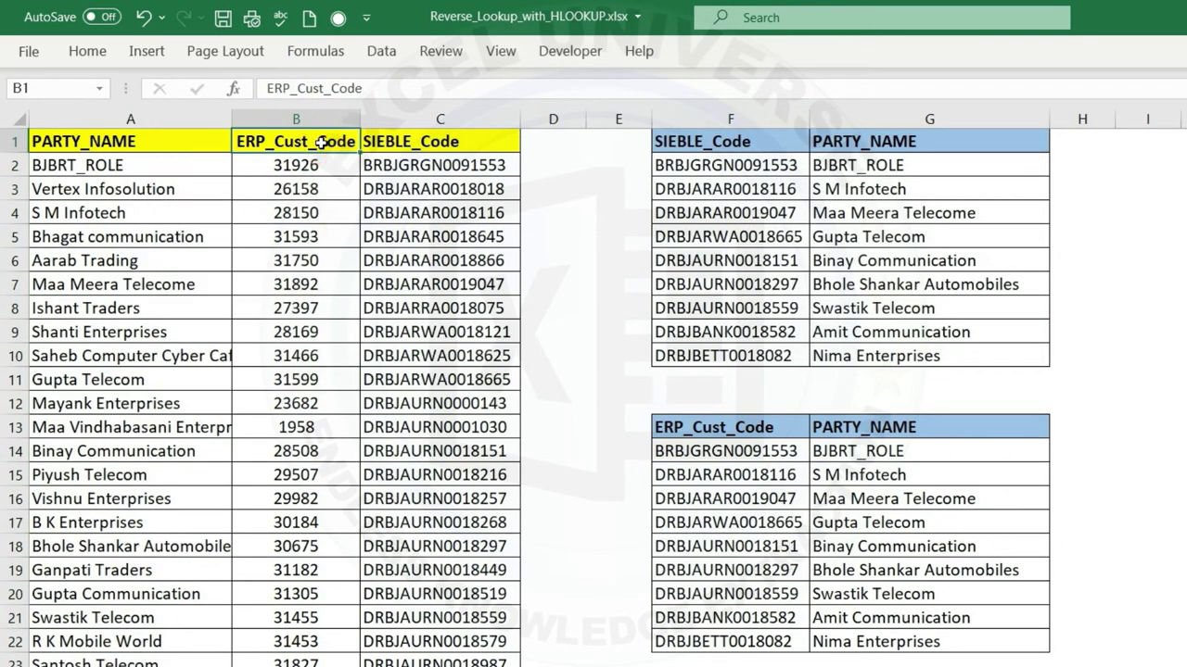
key(ctrl+shift+Down)
click(315, 51)
click(671, 87)
click(881, 350)
Step: Define column C's data as SIEBLE_Code and check the Name Box list of names
click(408, 139)
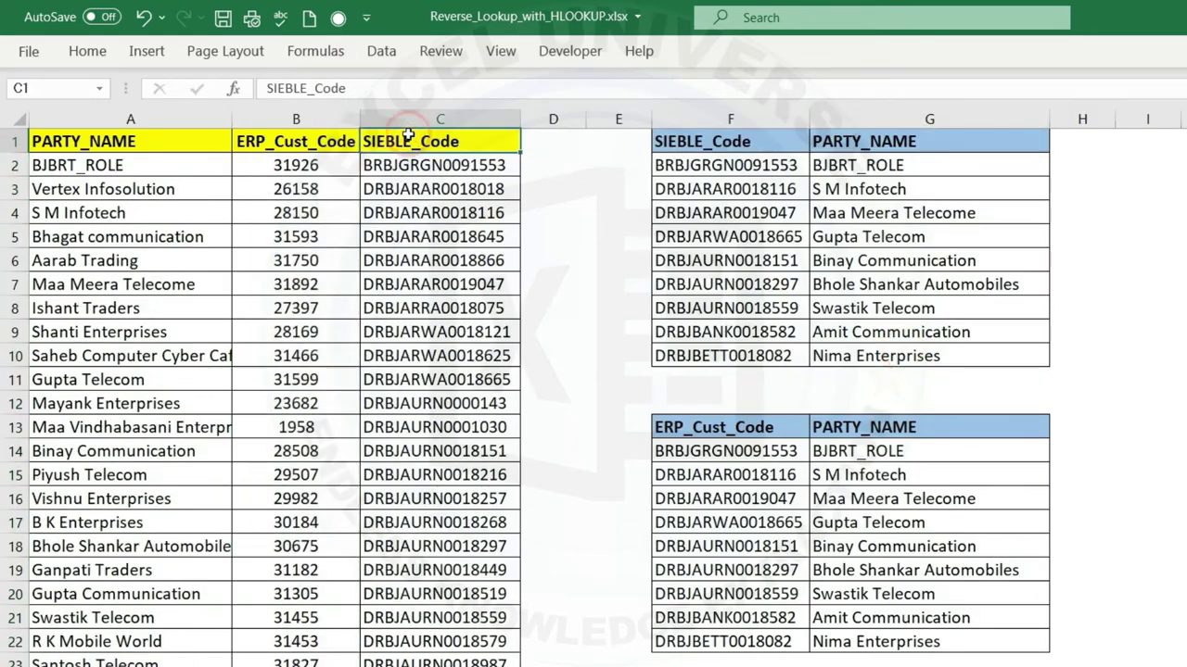
key(ctrl+shift+Down)
click(315, 51)
click(671, 87)
click(886, 345)
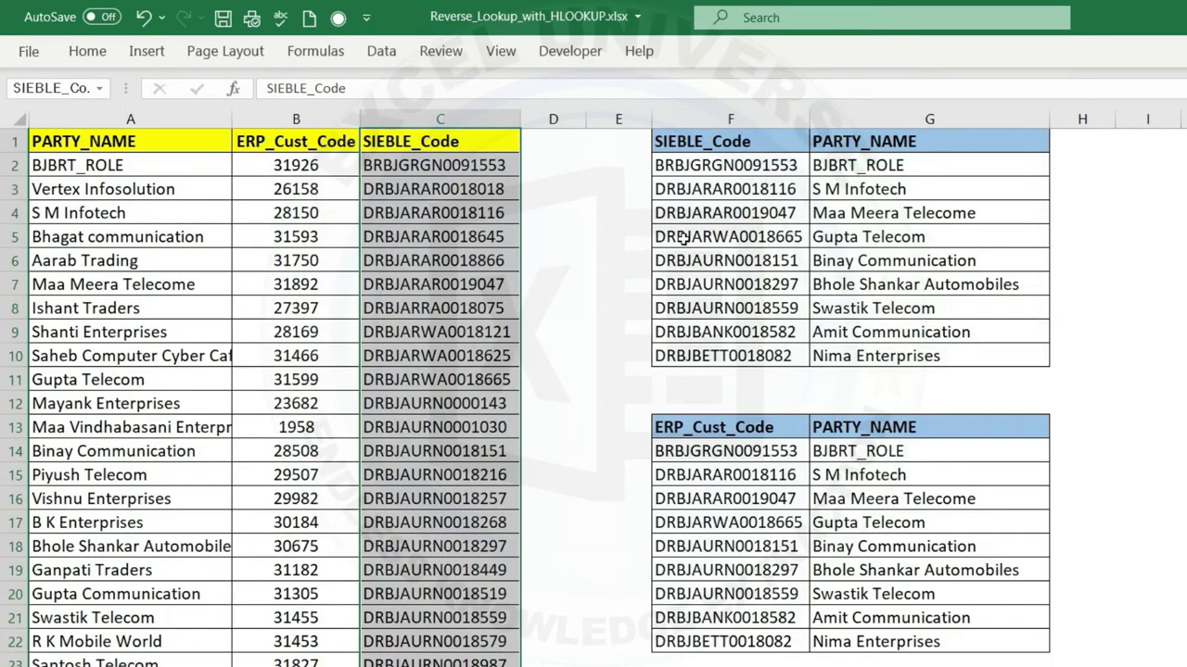
click(113, 160)
click(98, 88)
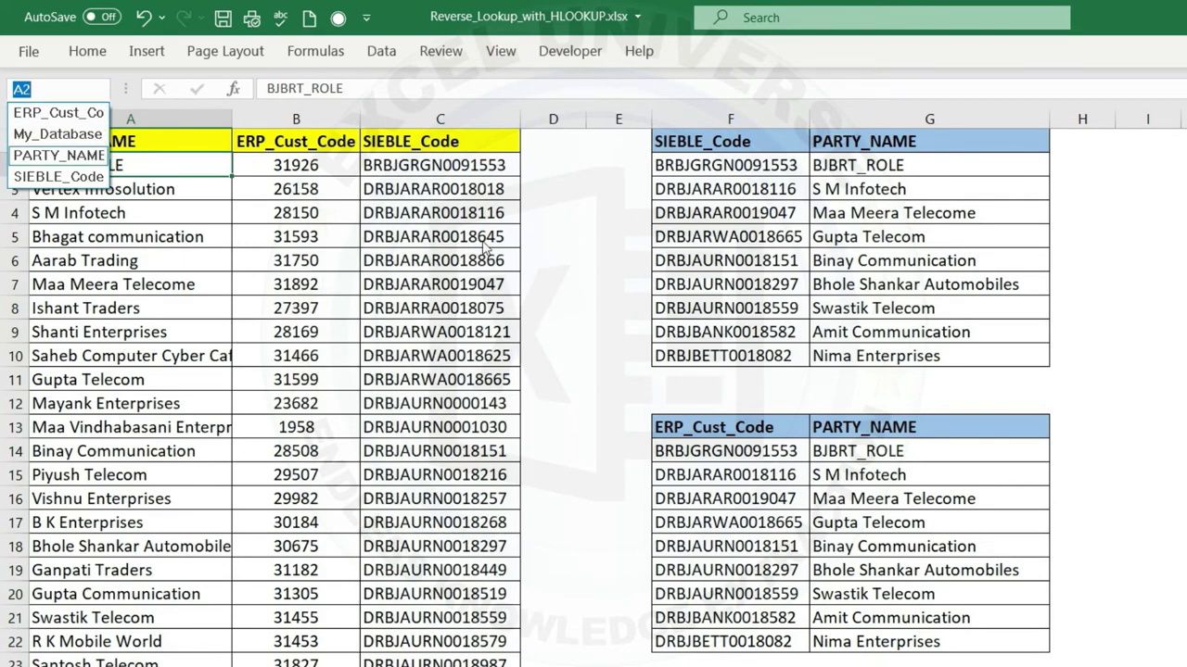
Step: Select columns A:C, then delete the old PARTY_NAME lookup results in G14:G22
drag(132, 120, 420, 119)
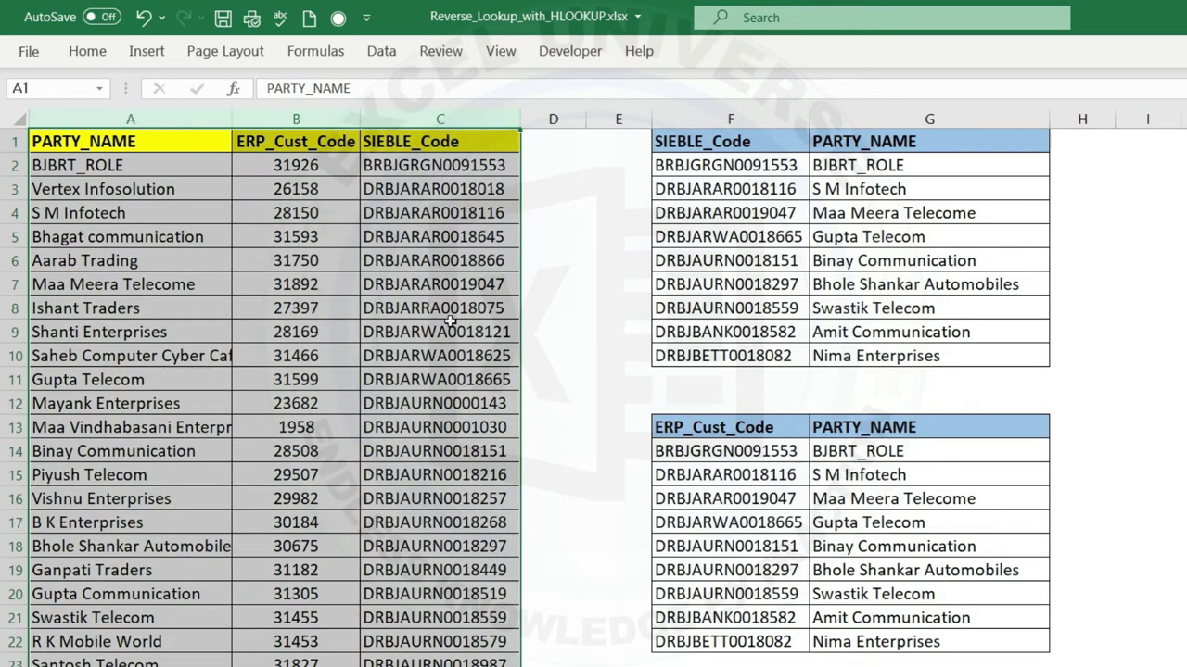
drag(876, 451, 878, 640)
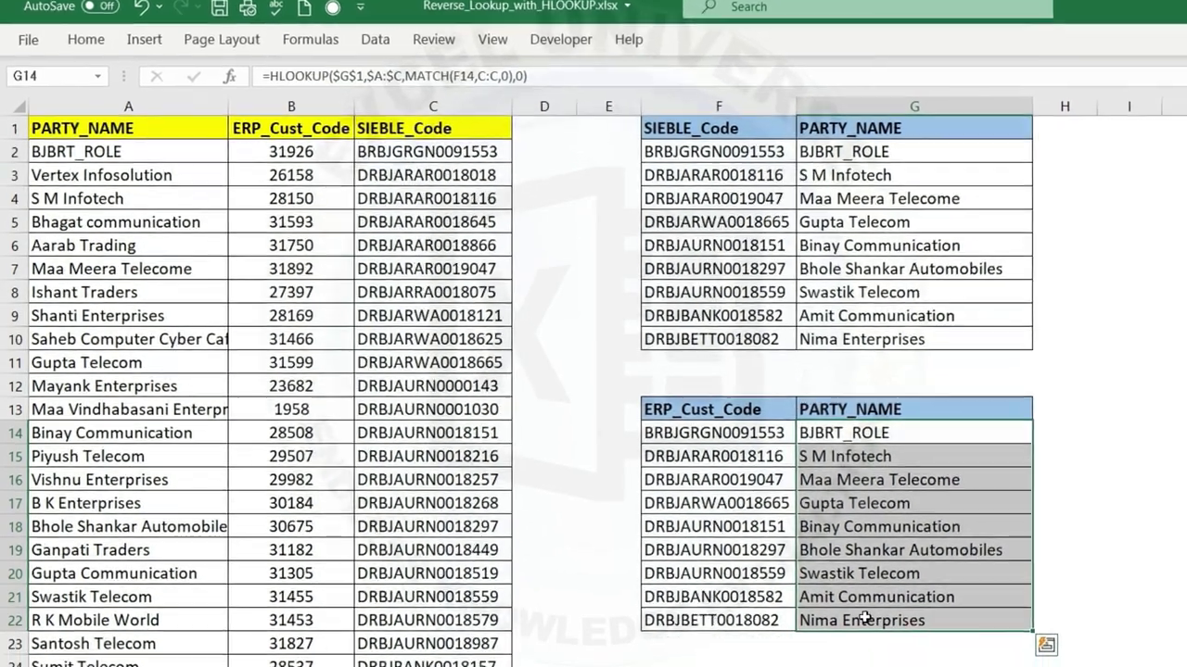
key(Delete)
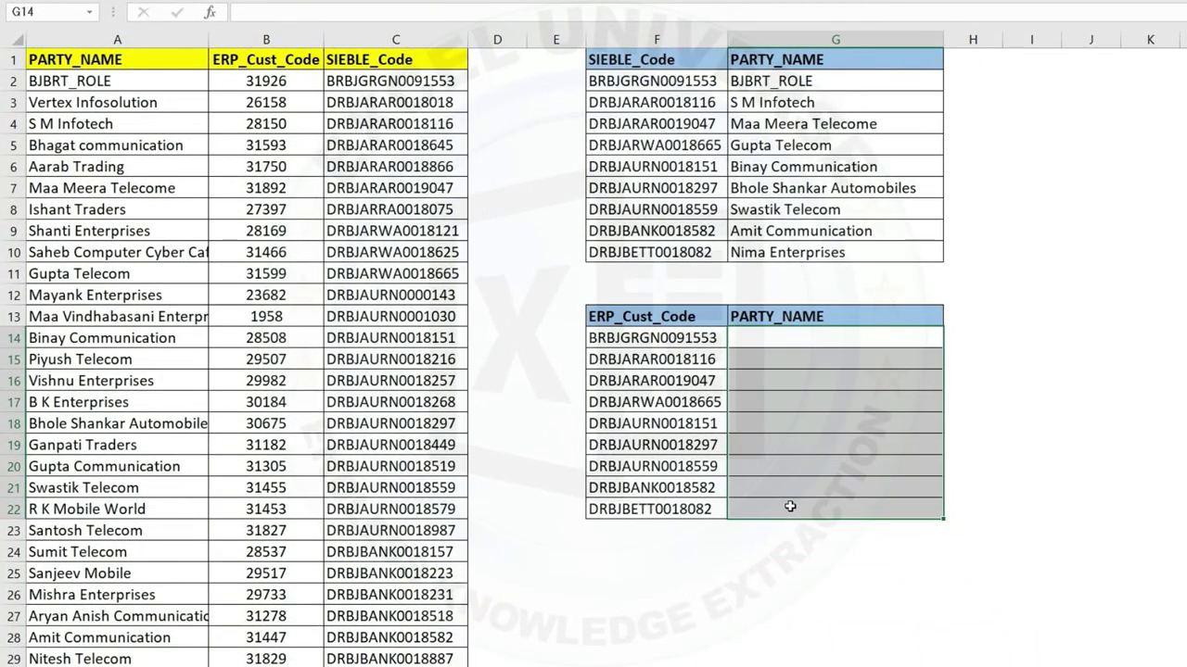
Step: Enter =HLOOKUP($G$13,My_Database,2,0) in G14 so it returns BJBRT_ROLE
key(shift+BackSpace)
text(=)
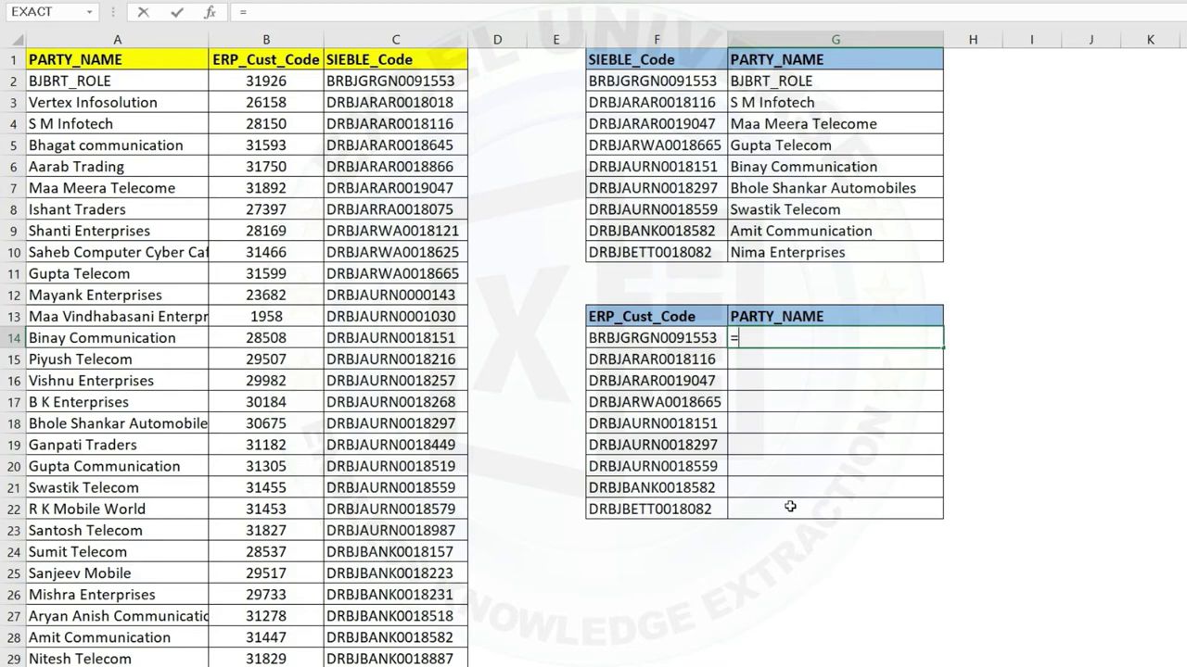
text(HLOOKUP()
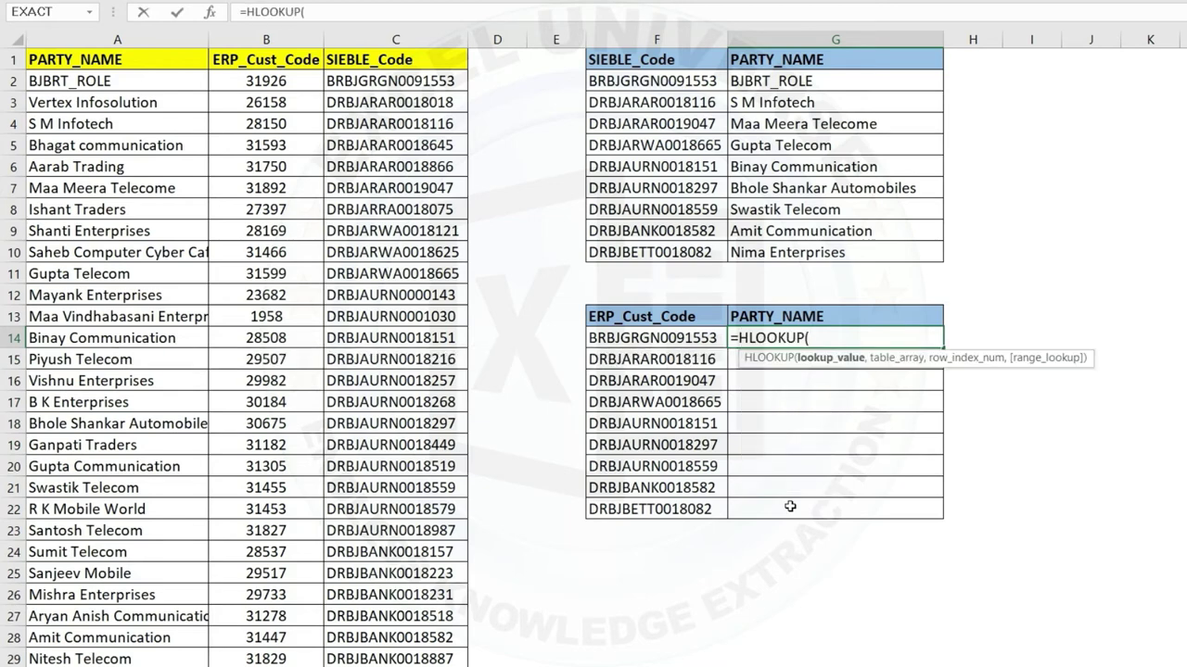
click(839, 318)
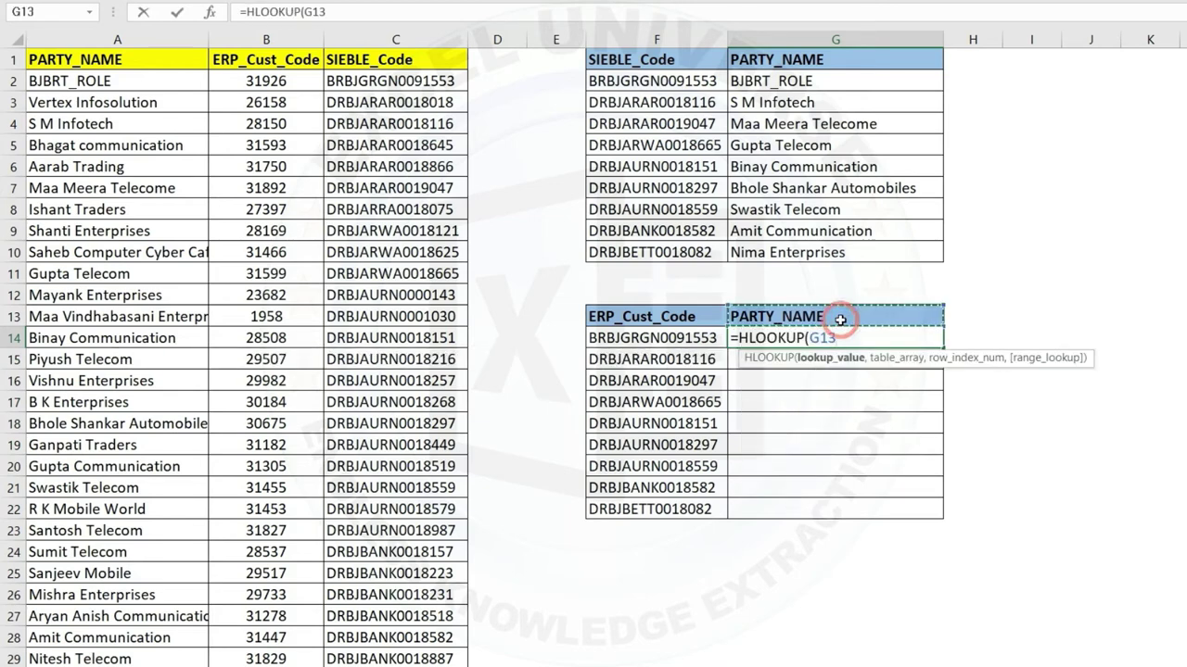
key(F4)
text($G$13,)
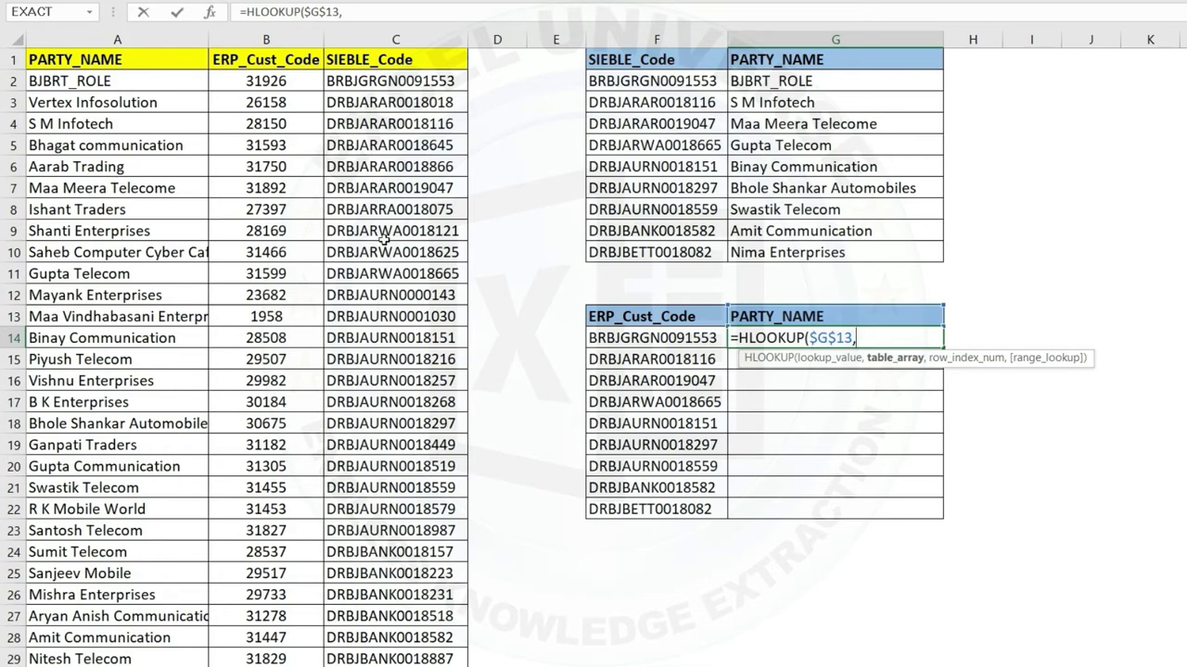
text(my)
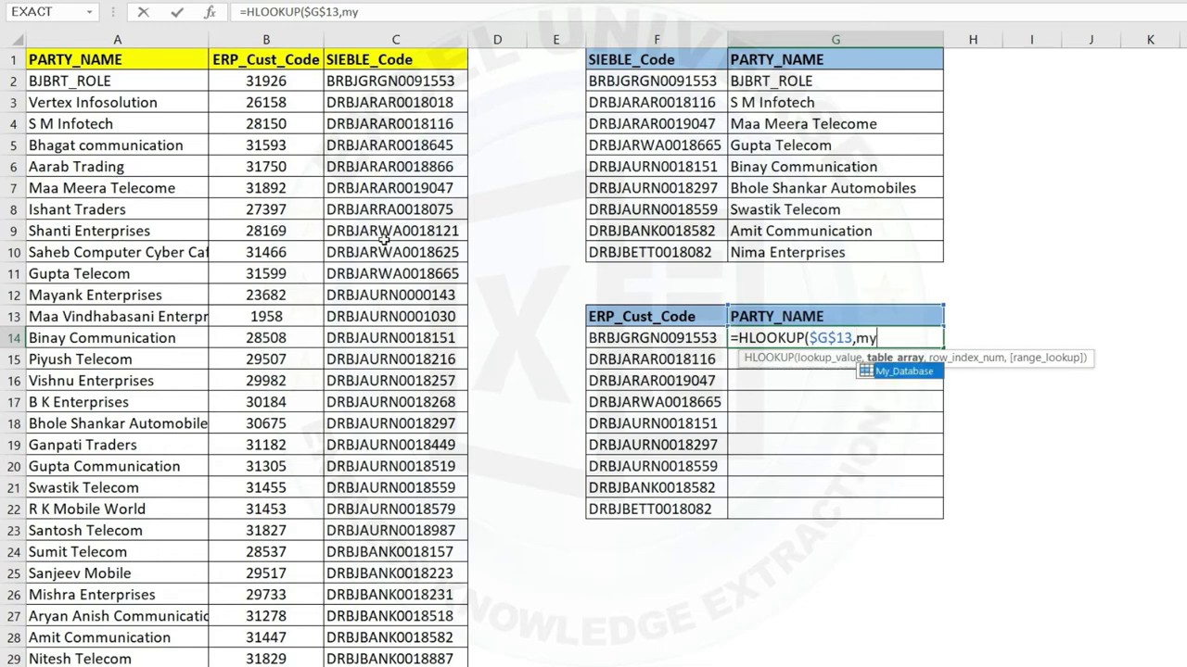
key(Tab)
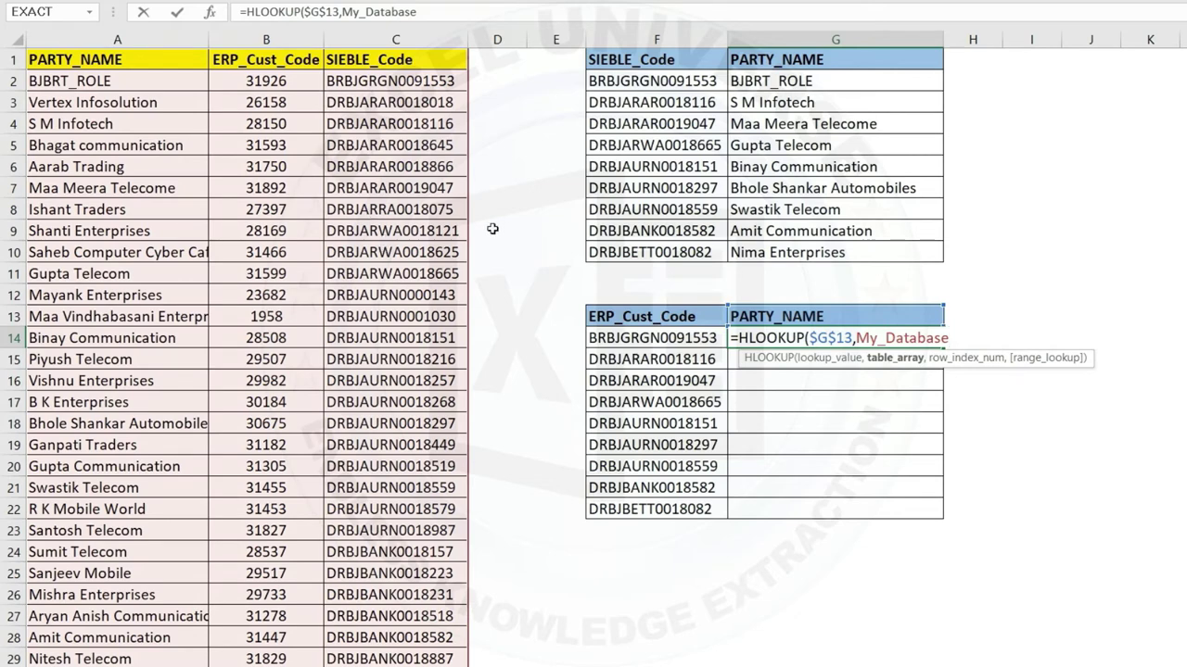
text(,)
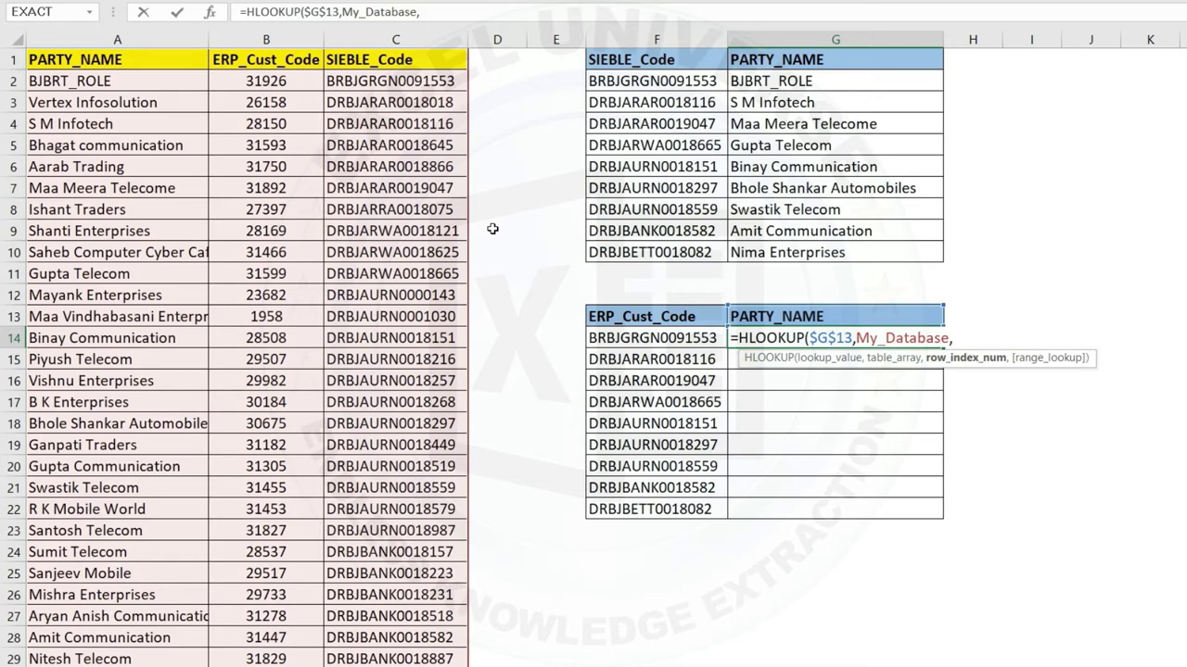
text(2,0)
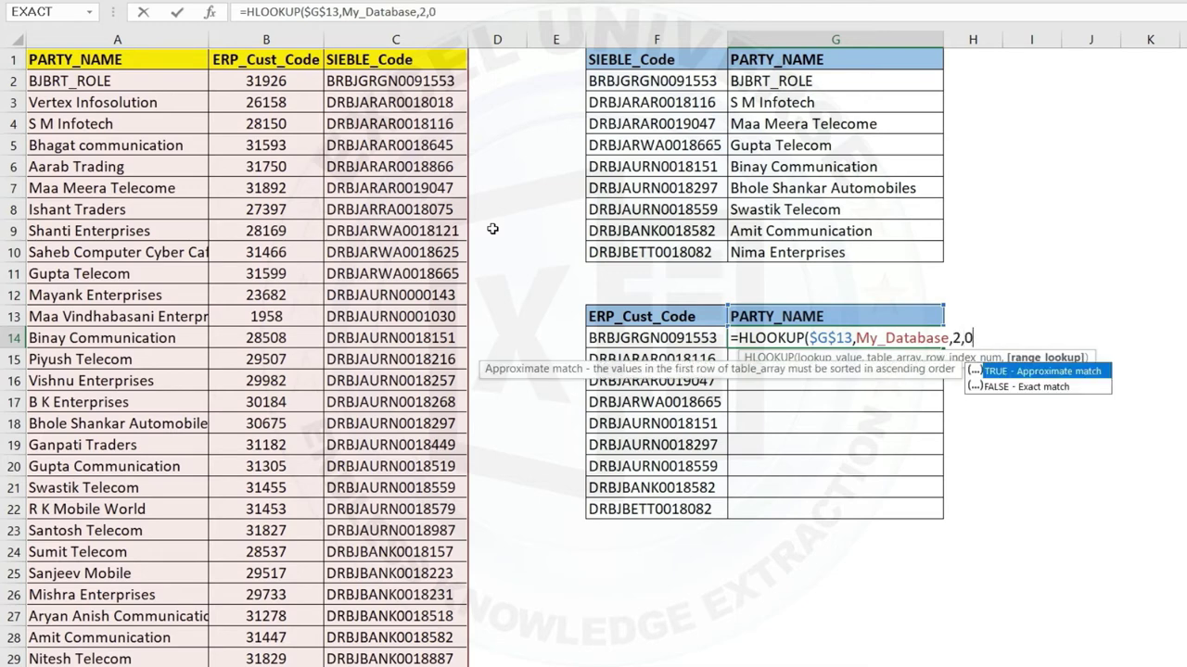
text())
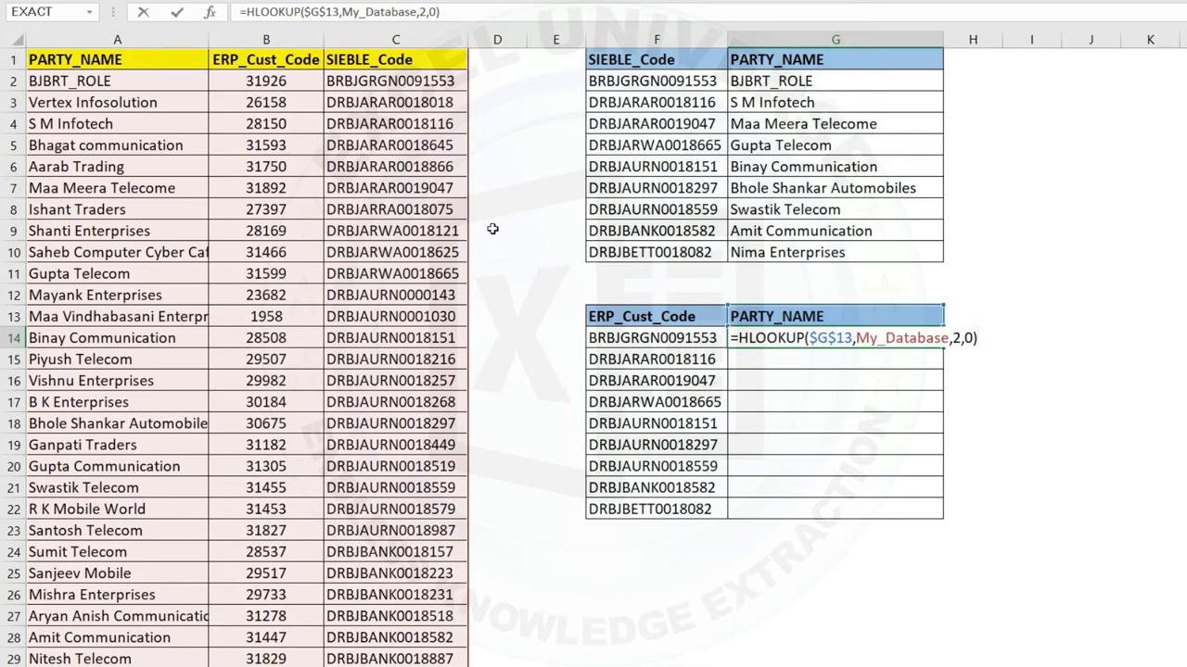
key(Tab)
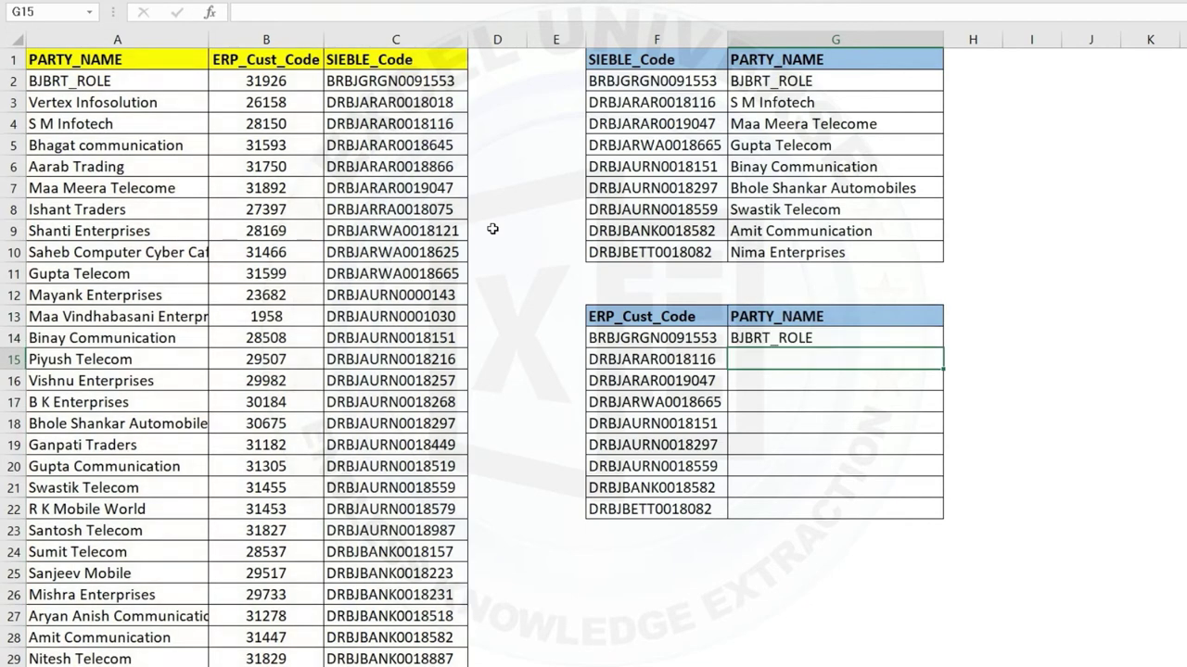
Step: Enter =MATCH(F14,INDIRECT($F$13),0) in H14, which currently shows #N/A
text(=)
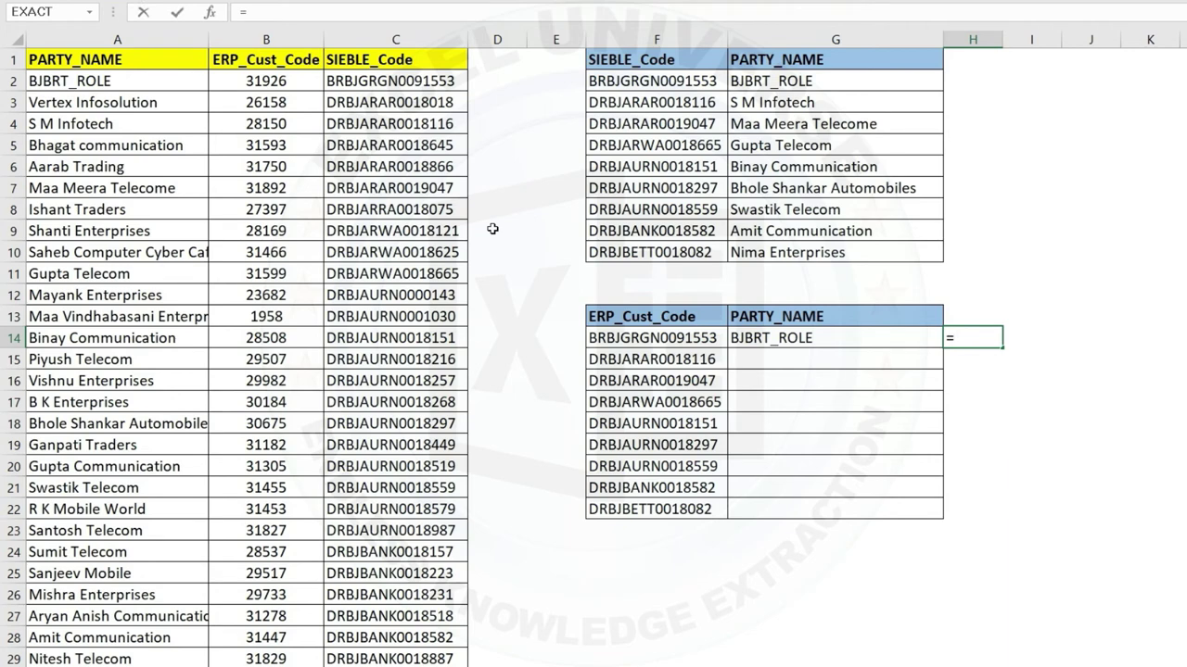
text(m)
key(Tab)
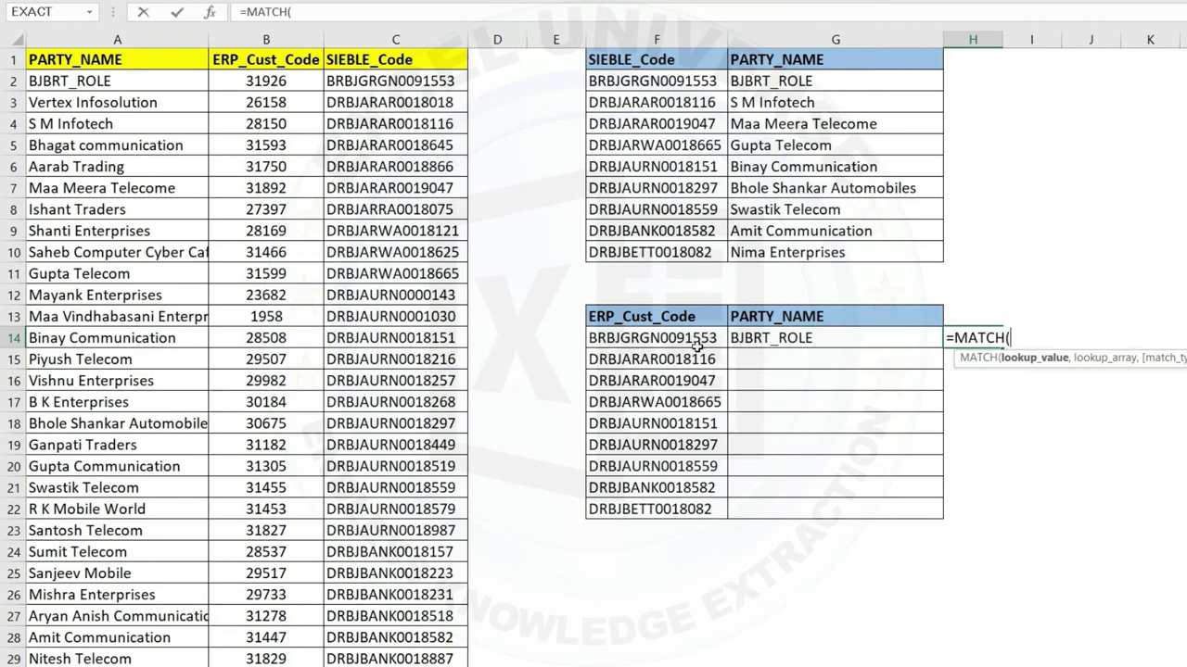
drag(692, 318, 684, 512)
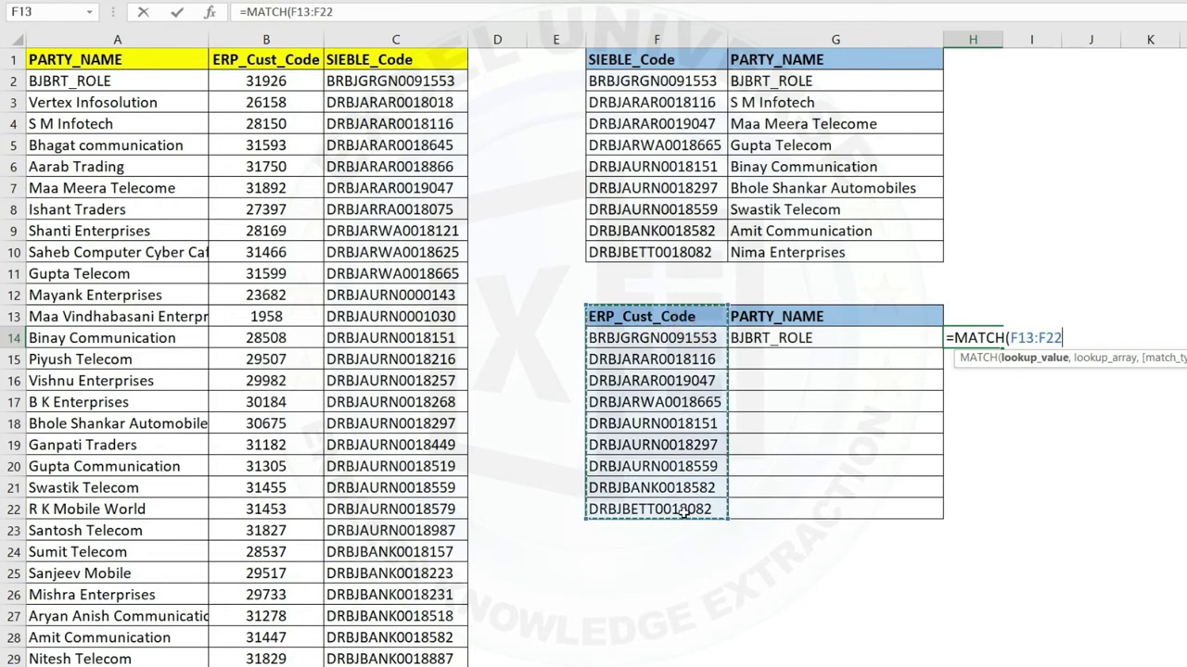
click(704, 339)
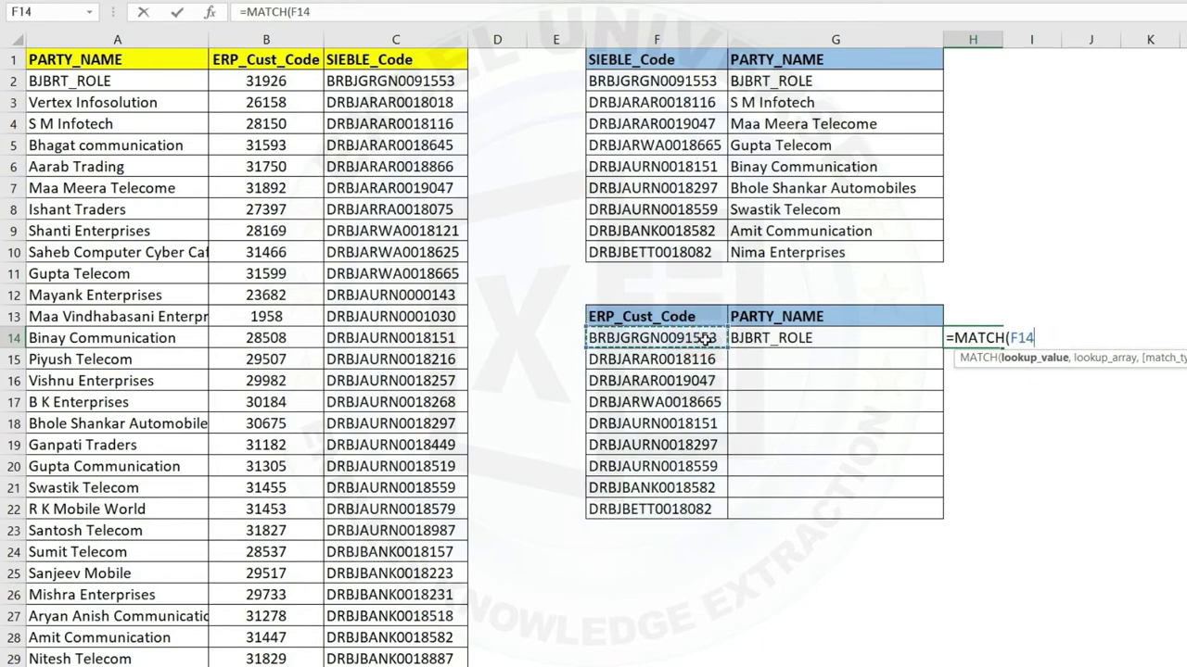
text(,)
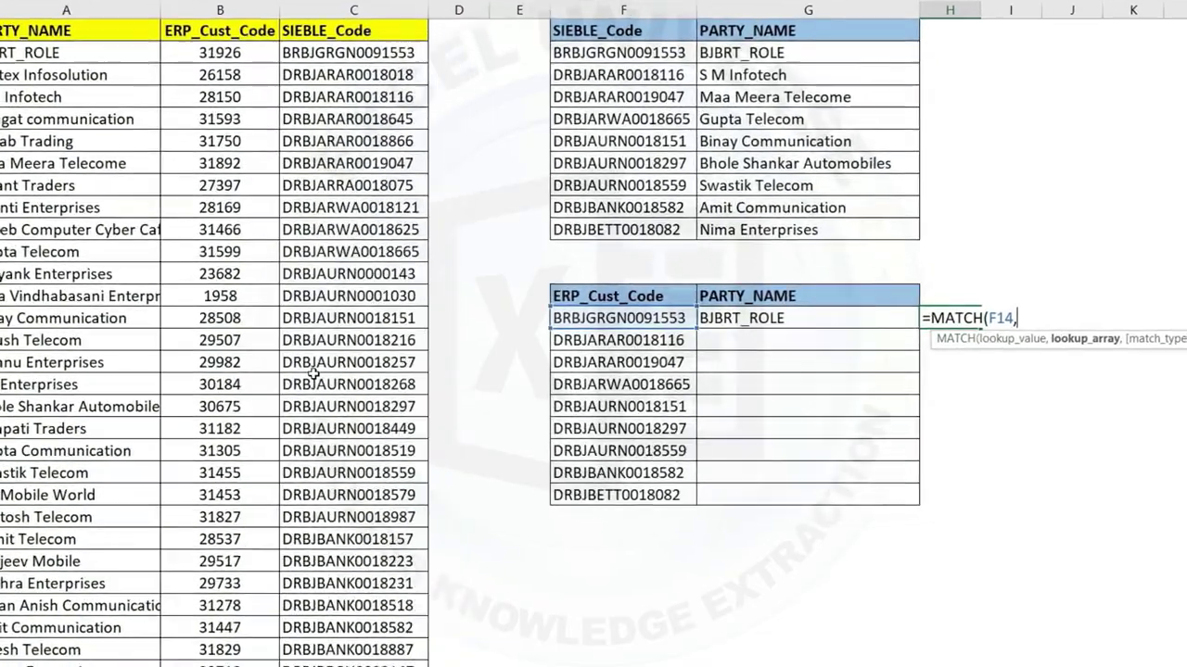
text(in)
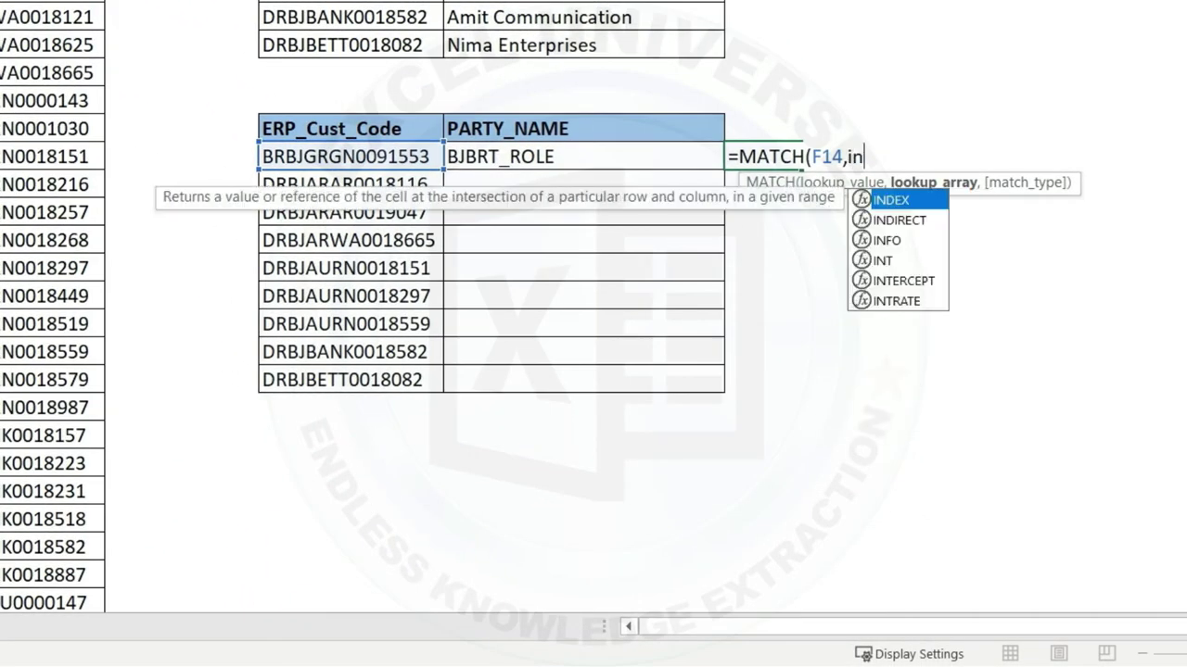
text(di)
key(Tab)
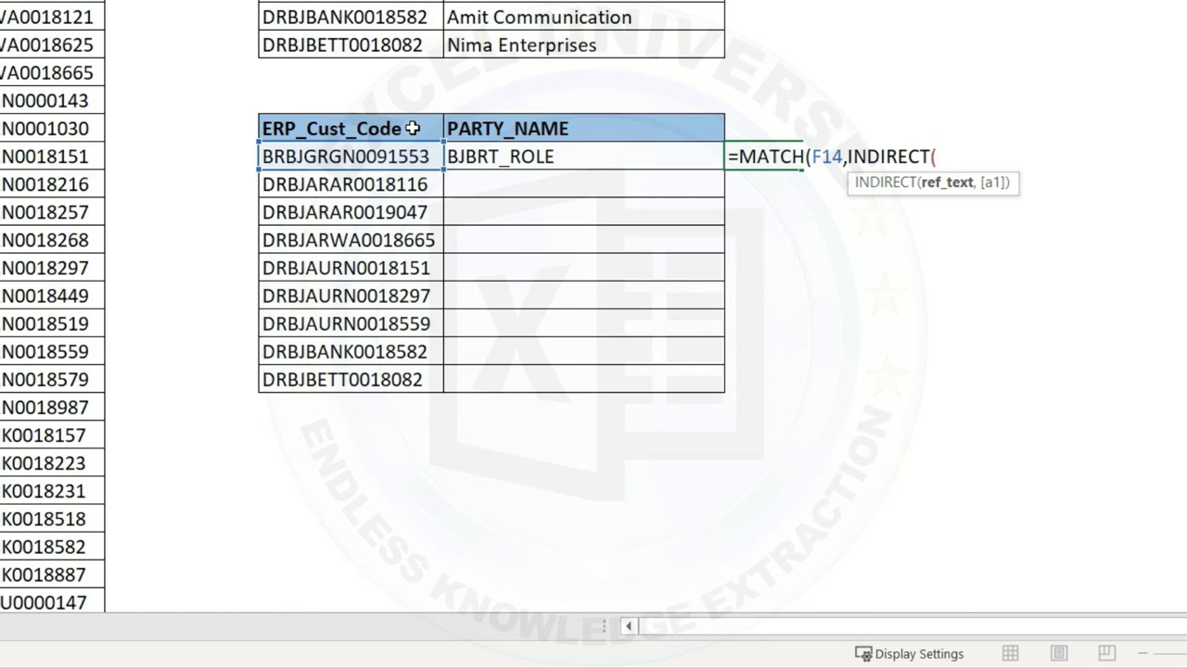
click(411, 128)
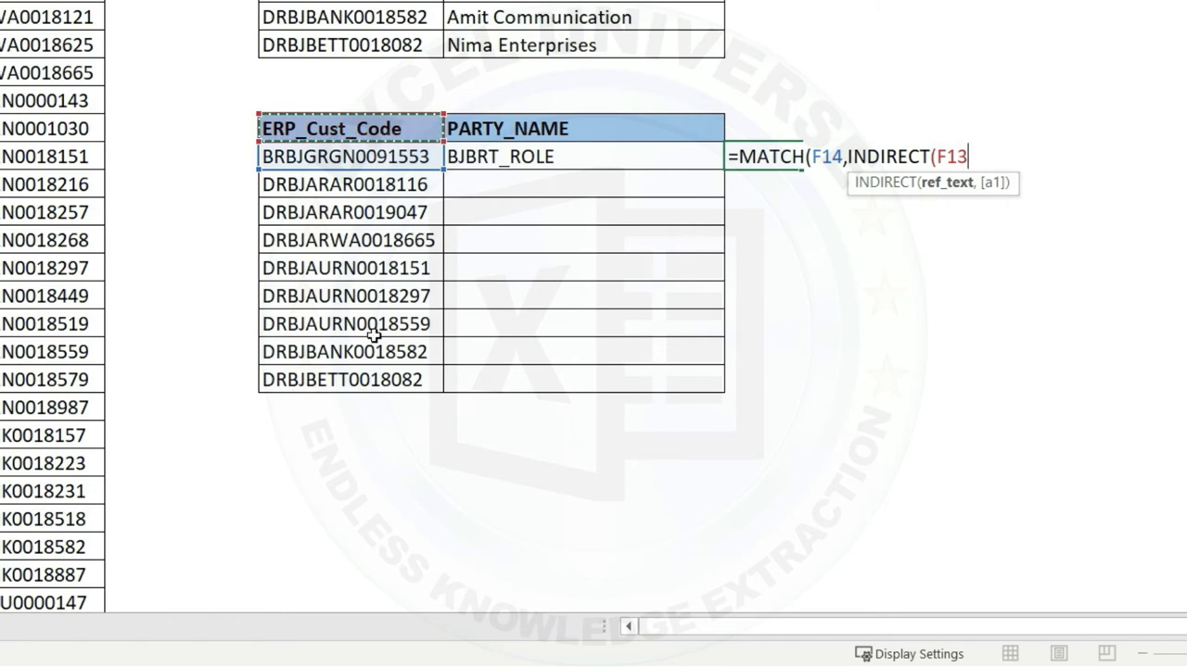
key(F4)
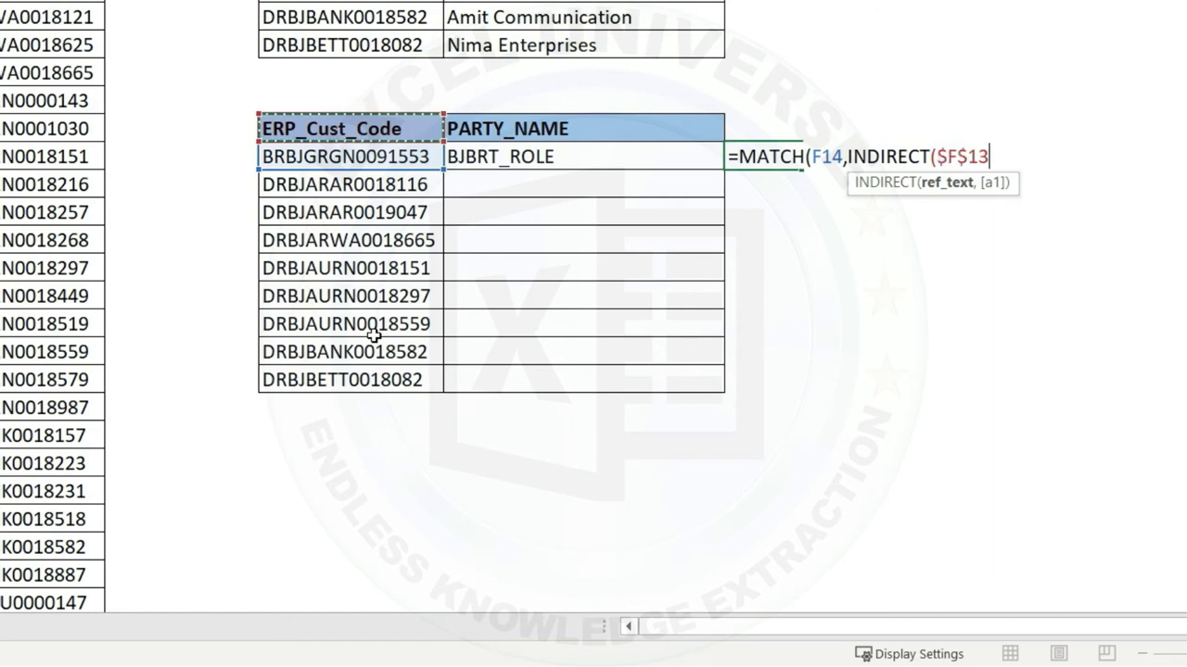
text())
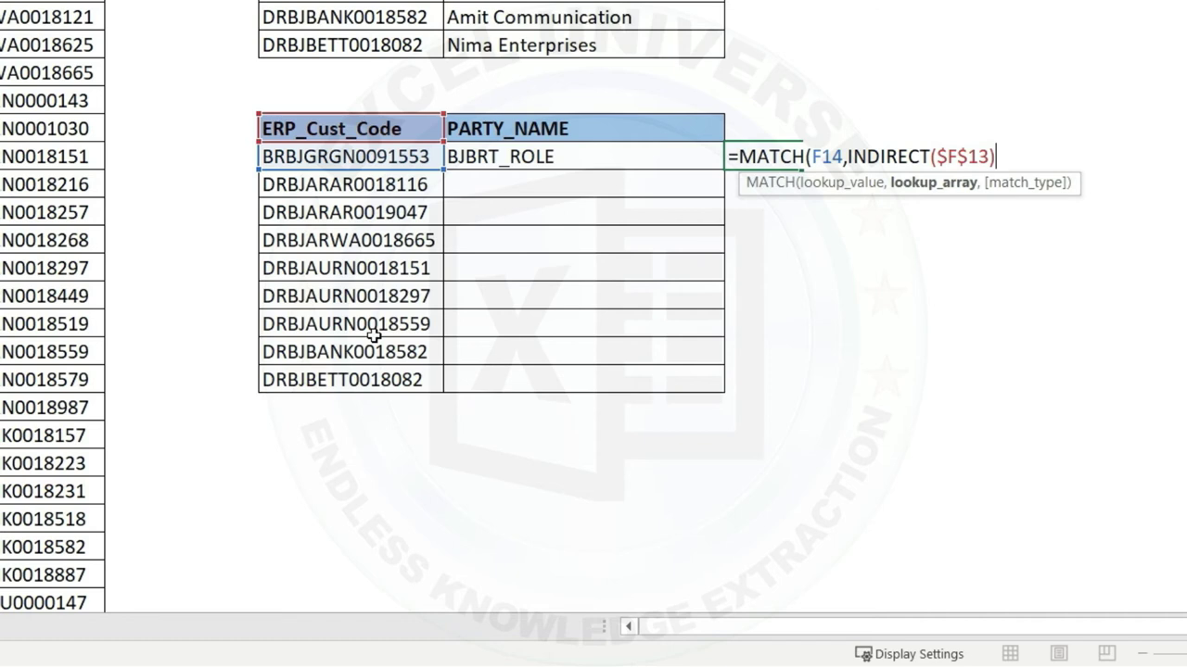
text(,)
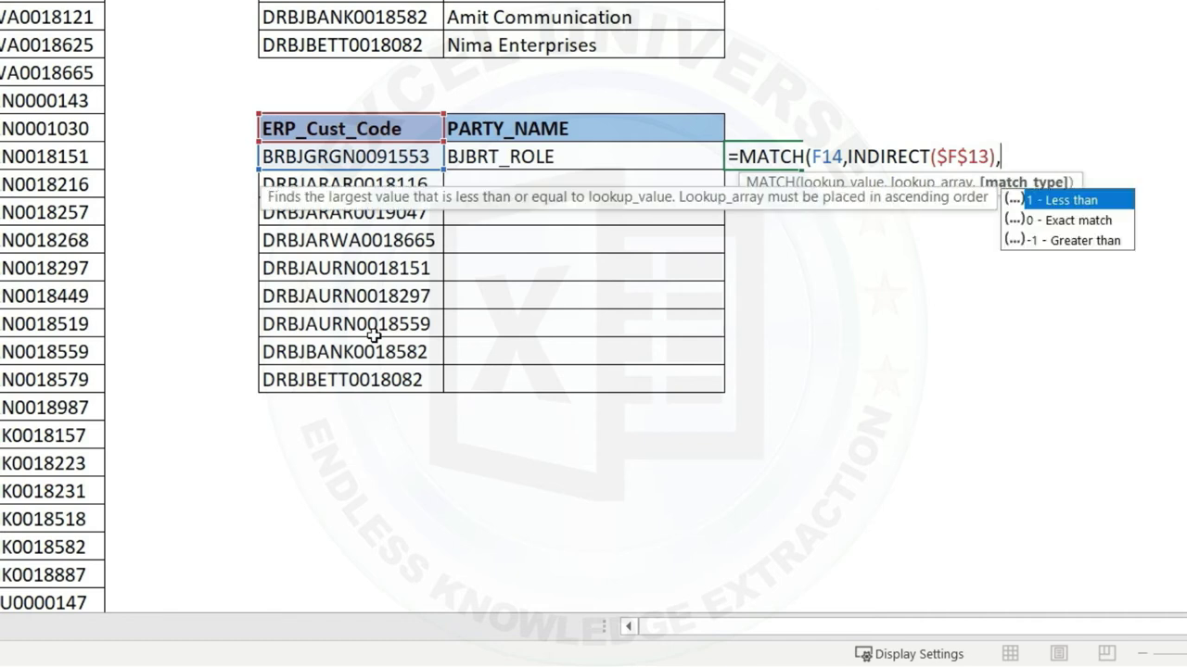
text(0))
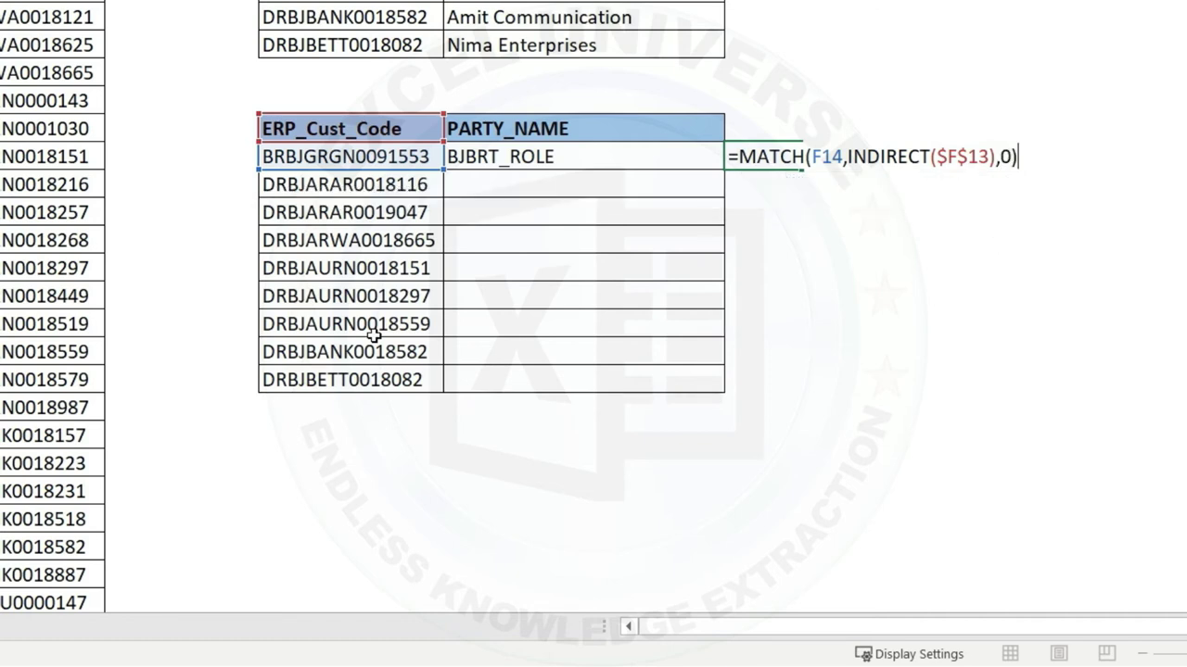
key(Return)
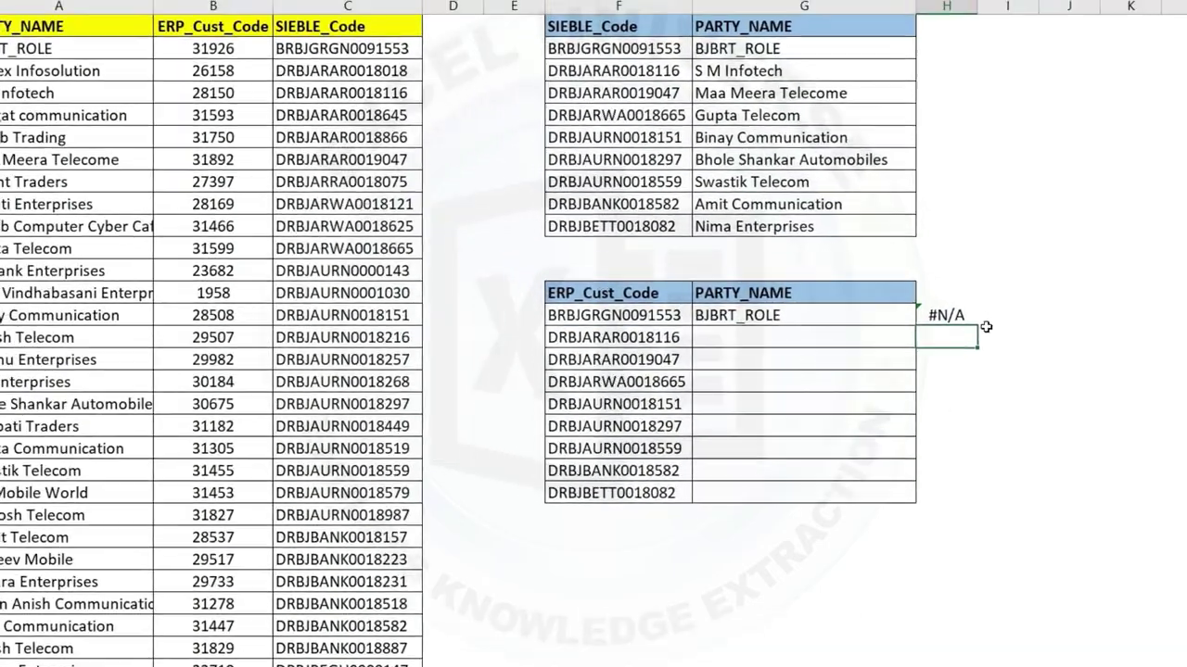
click(974, 320)
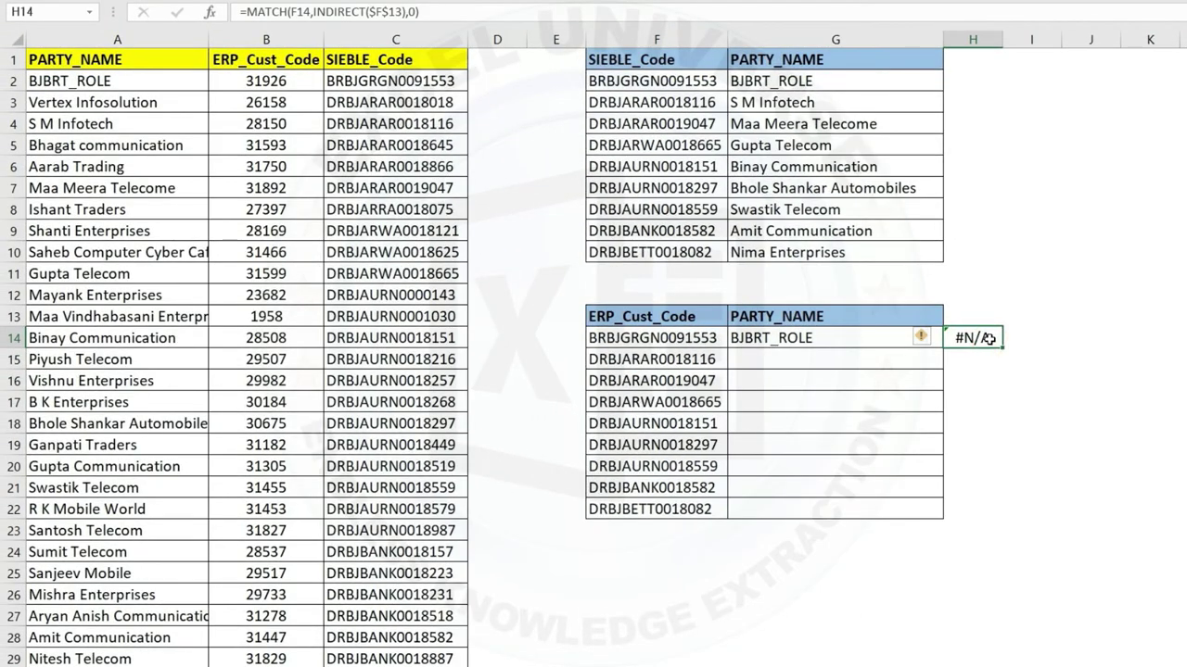
Step: Copy the SIEBLE_Code header from C1 and paste it as a value into F13
click(677, 316)
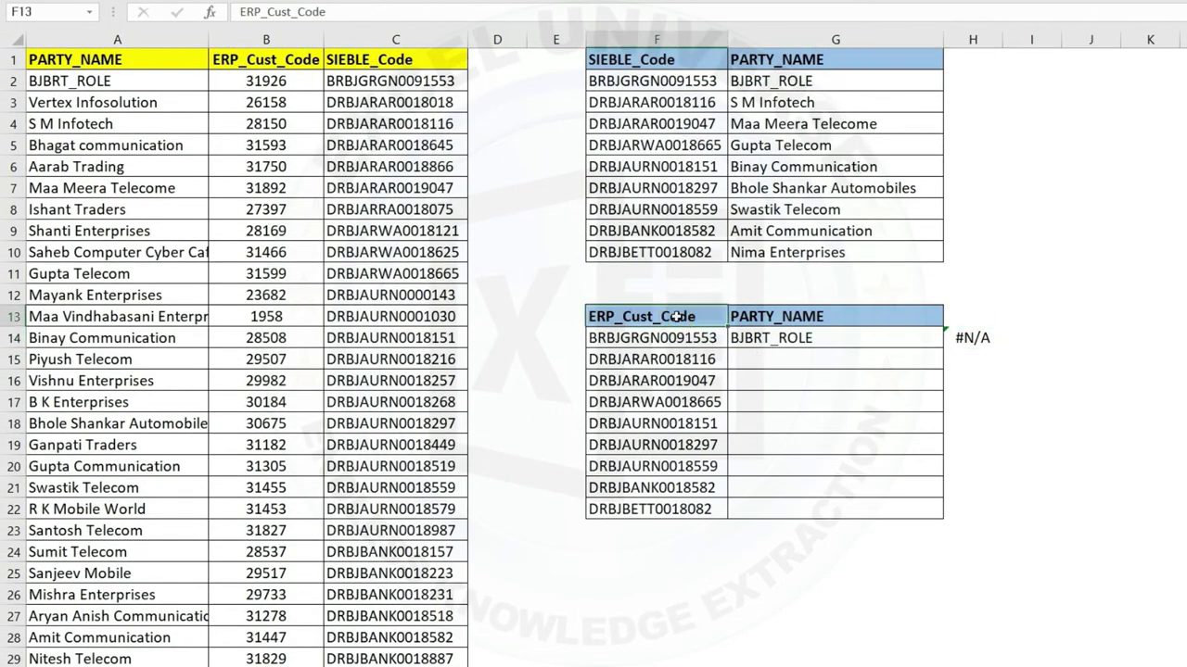
drag(697, 339, 668, 508)
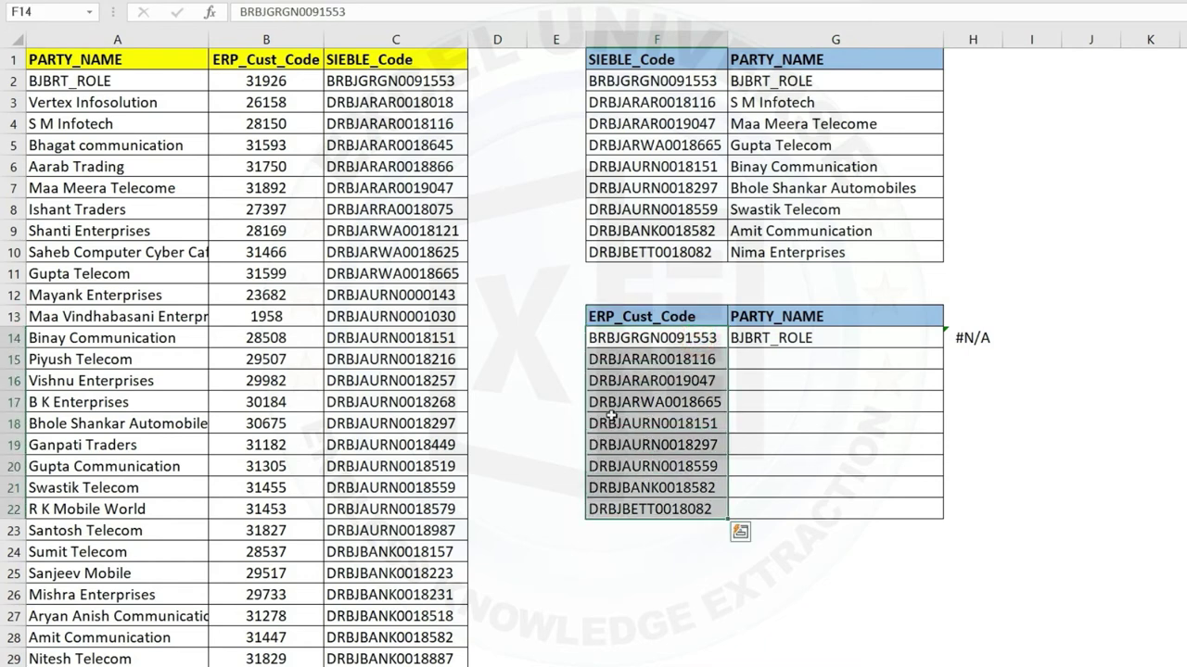
click(384, 60)
right_click(385, 59)
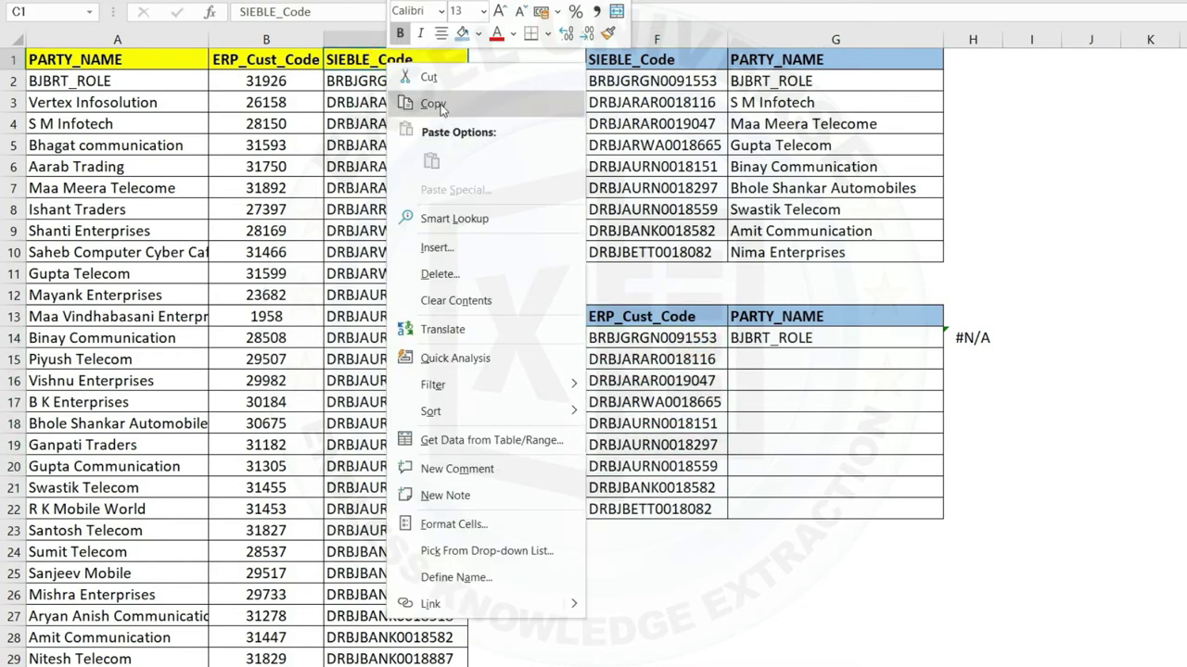
click(434, 103)
click(661, 320)
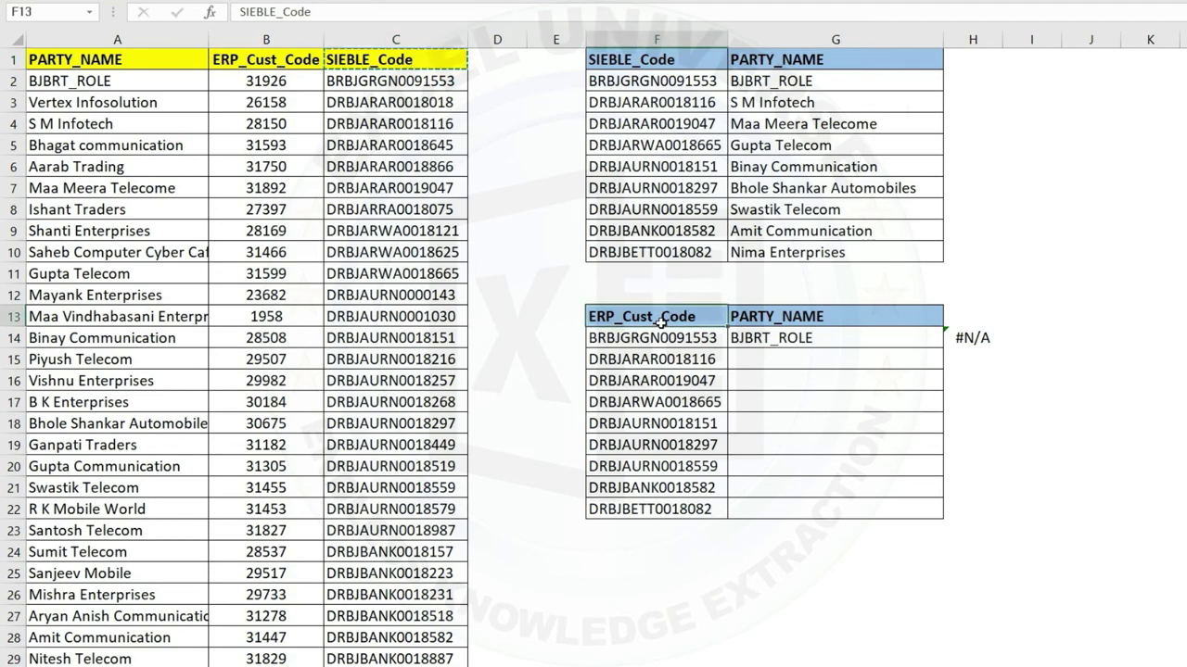
right_click(662, 319)
click(734, 268)
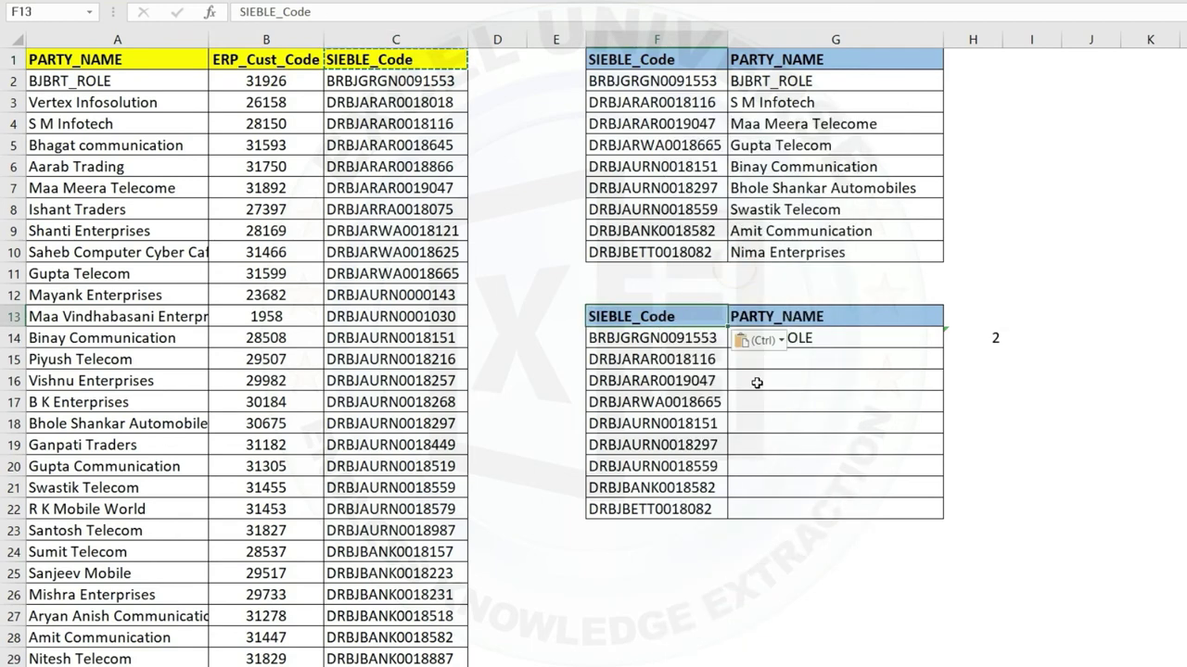
Step: Fill H14's MATCH formula down to H22, restore F13 to ERP_Cust_Code, and begin selecting ERP codes B4 and B15
click(976, 337)
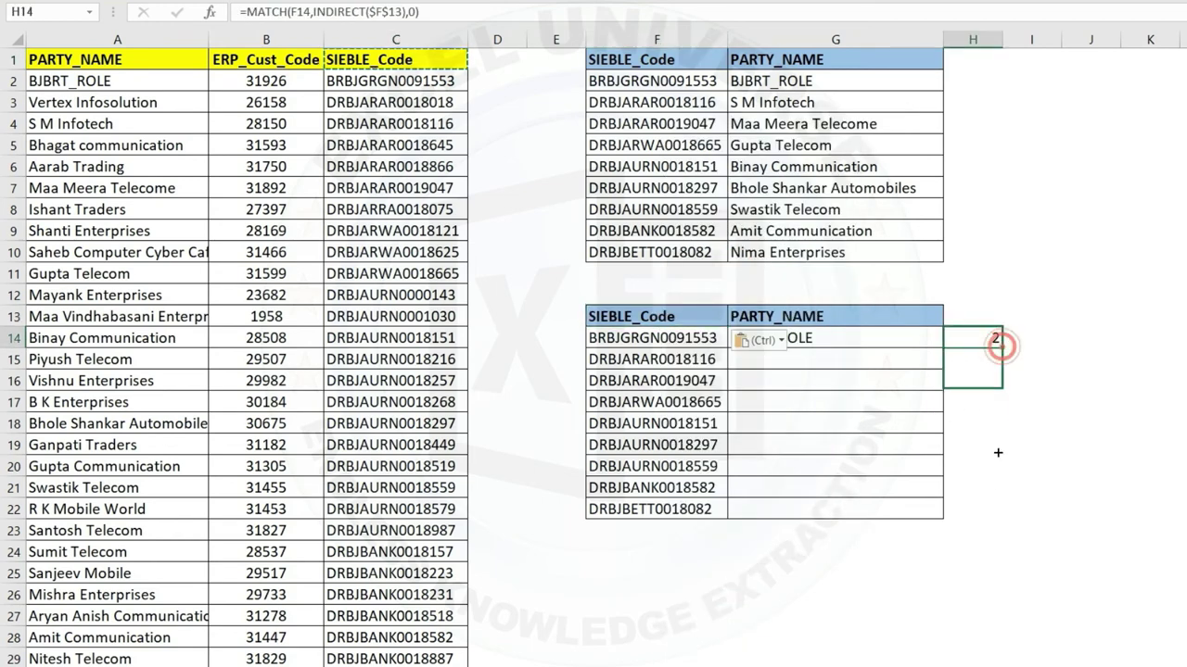
drag(1001, 347, 1000, 516)
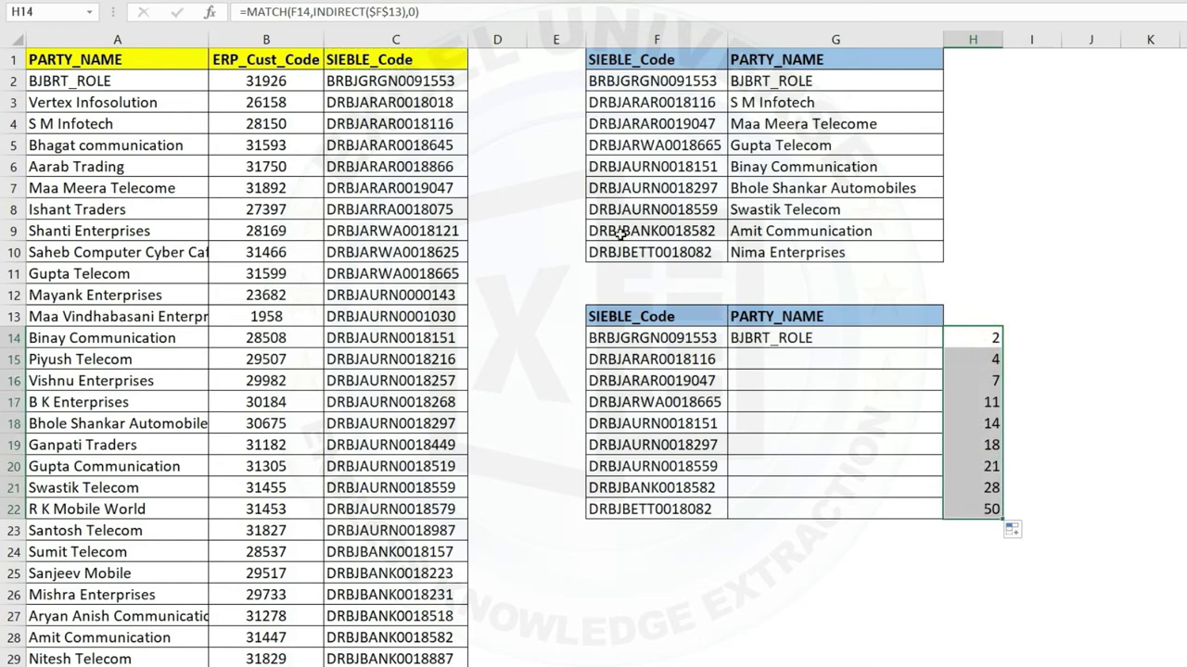
click(306, 61)
key(ctrl+c)
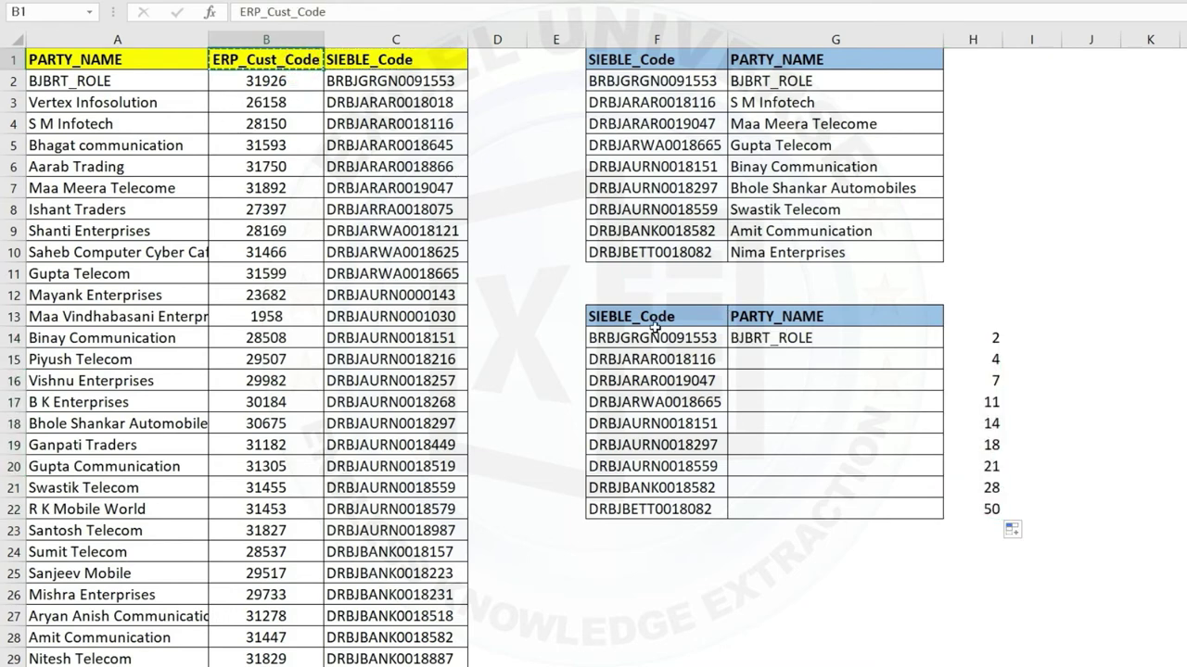
click(656, 316)
right_click(657, 316)
click(736, 271)
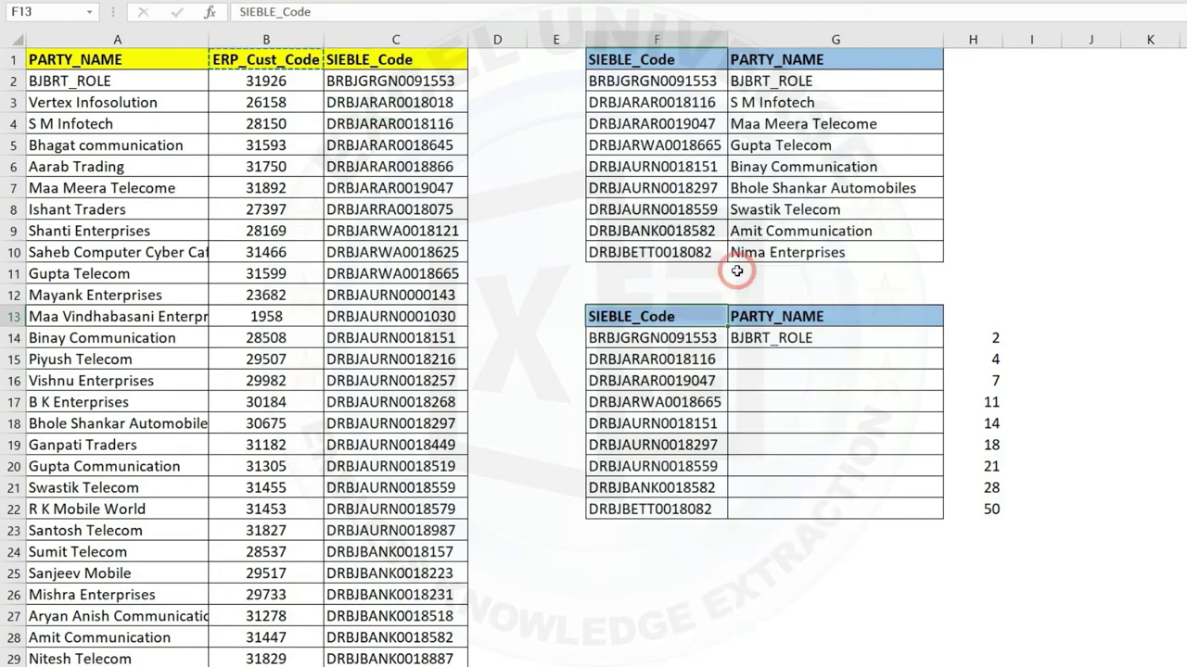
click(278, 123)
ctrl+click(278, 359)
Step: Copy seven selected ERP codes from column B into F14:F20
ctrl+click(269, 467)
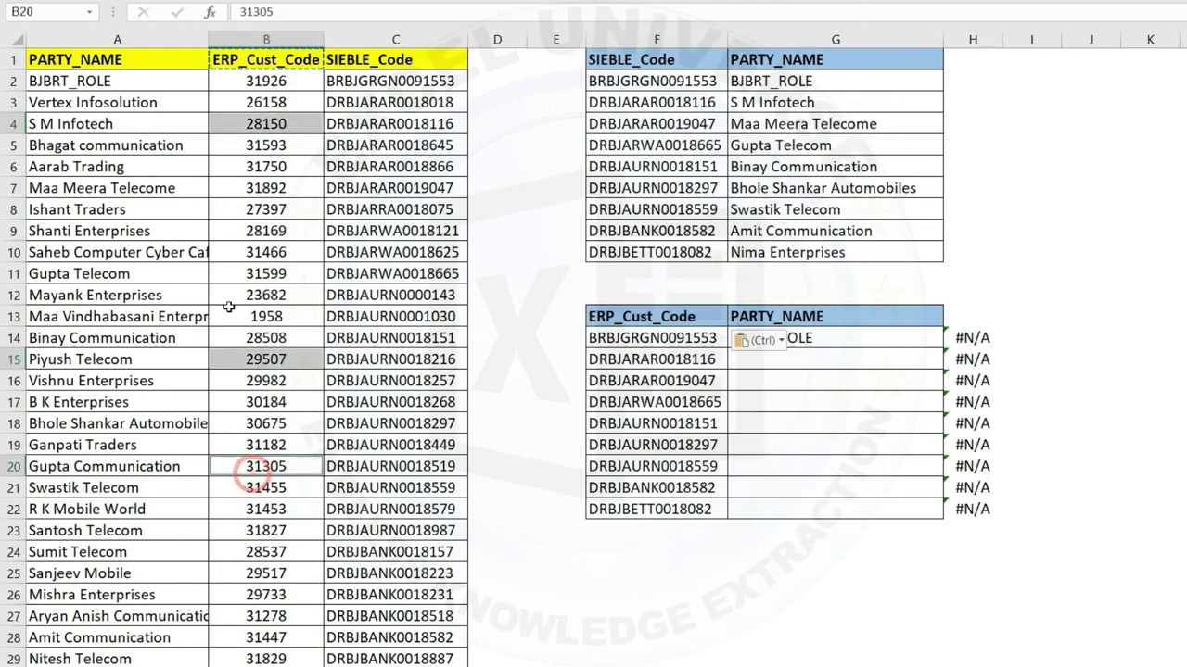
ctrl+click(229, 252)
ctrl+click(268, 83)
ctrl+click(265, 208)
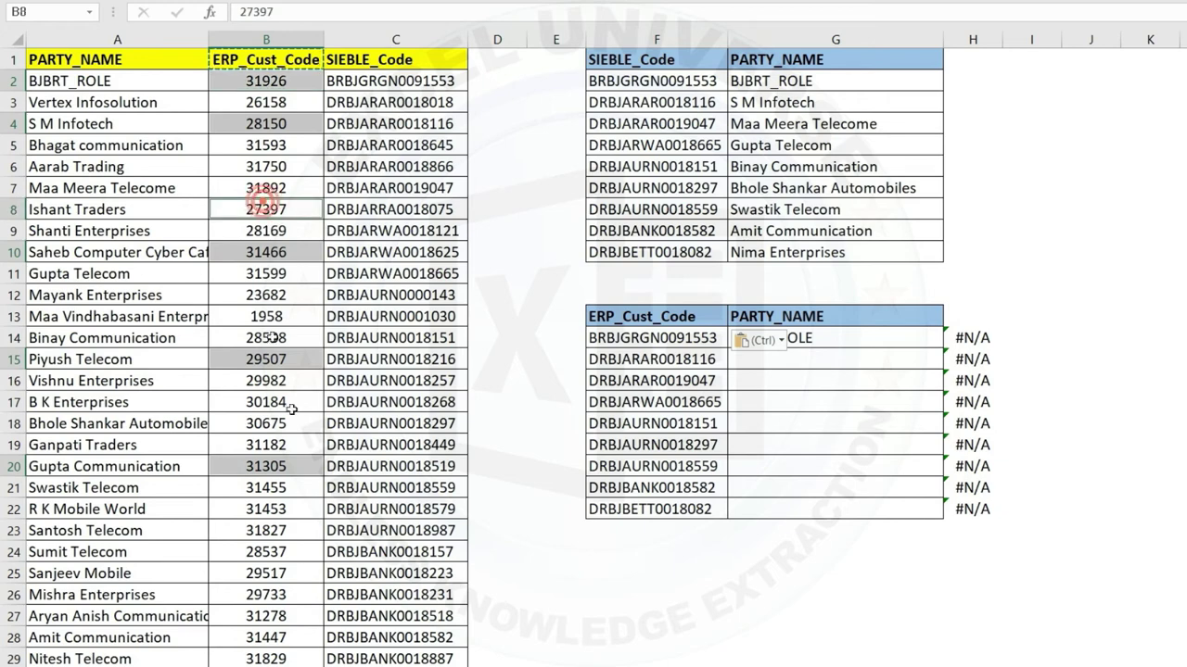
ctrl+click(270, 549)
key(ctrl+c)
click(678, 340)
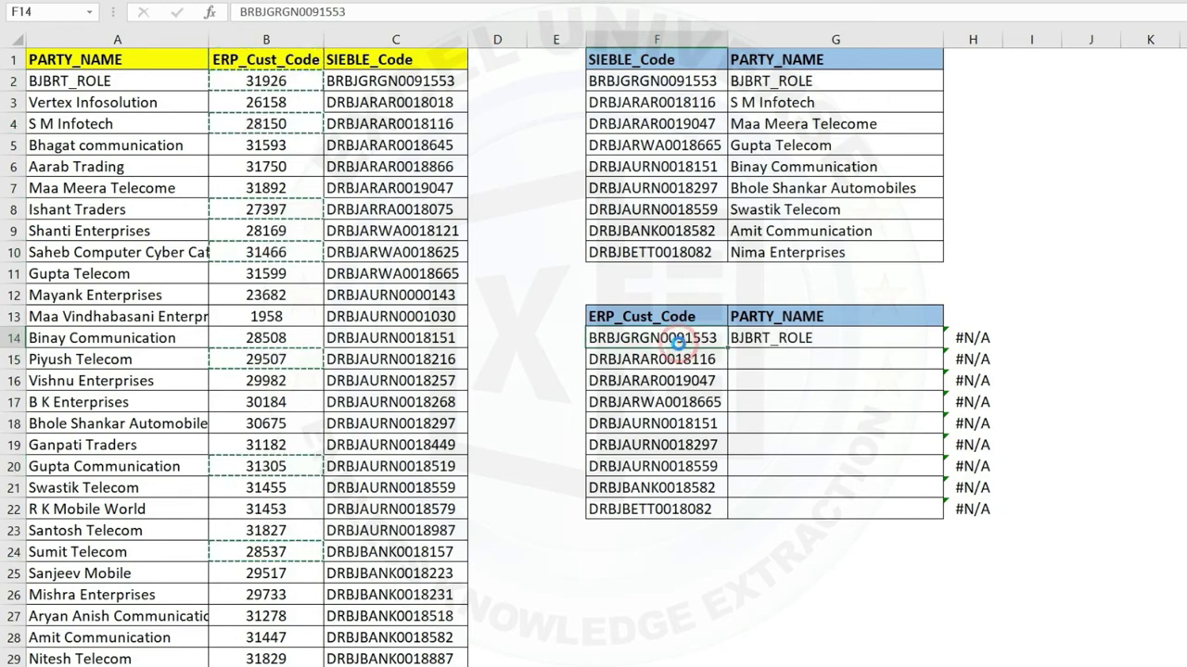
key(ctrl+v)
Step: Copy the ERP codes from B6 and B12 into F21:F22, then check the MATCH positions in H14:H22
click(269, 294)
ctrl+click(295, 164)
key(ctrl+c)
click(656, 488)
key(ctrl+v)
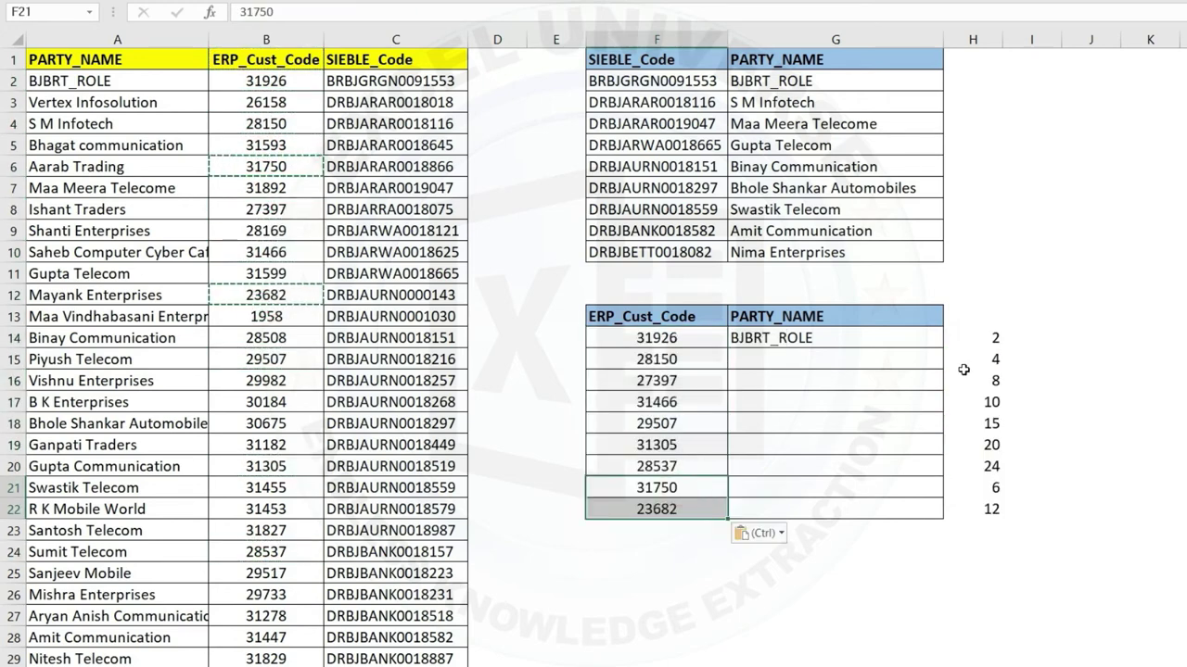
drag(988, 338, 991, 508)
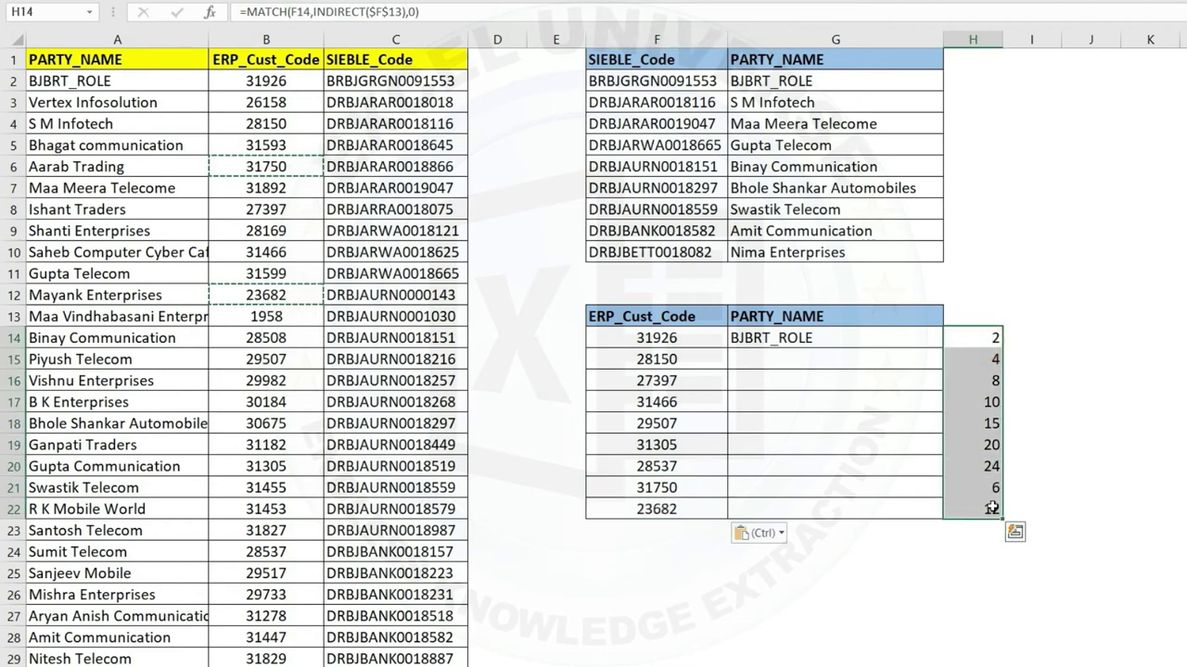
click(689, 318)
drag(988, 339, 989, 521)
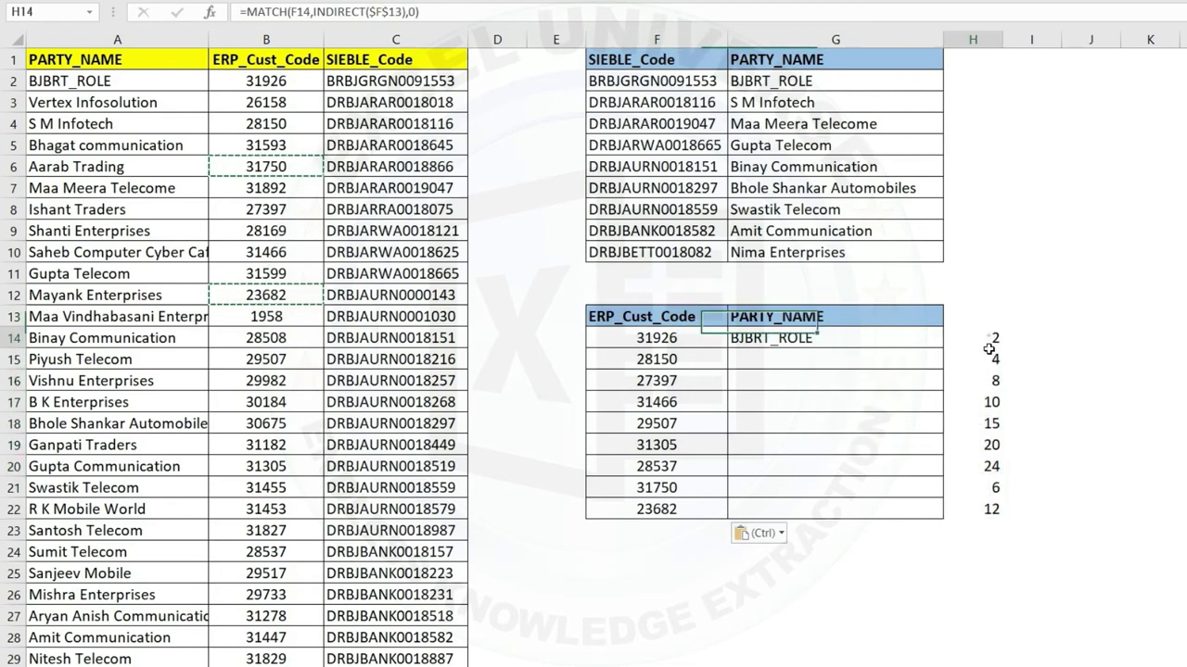
drag(705, 339, 715, 519)
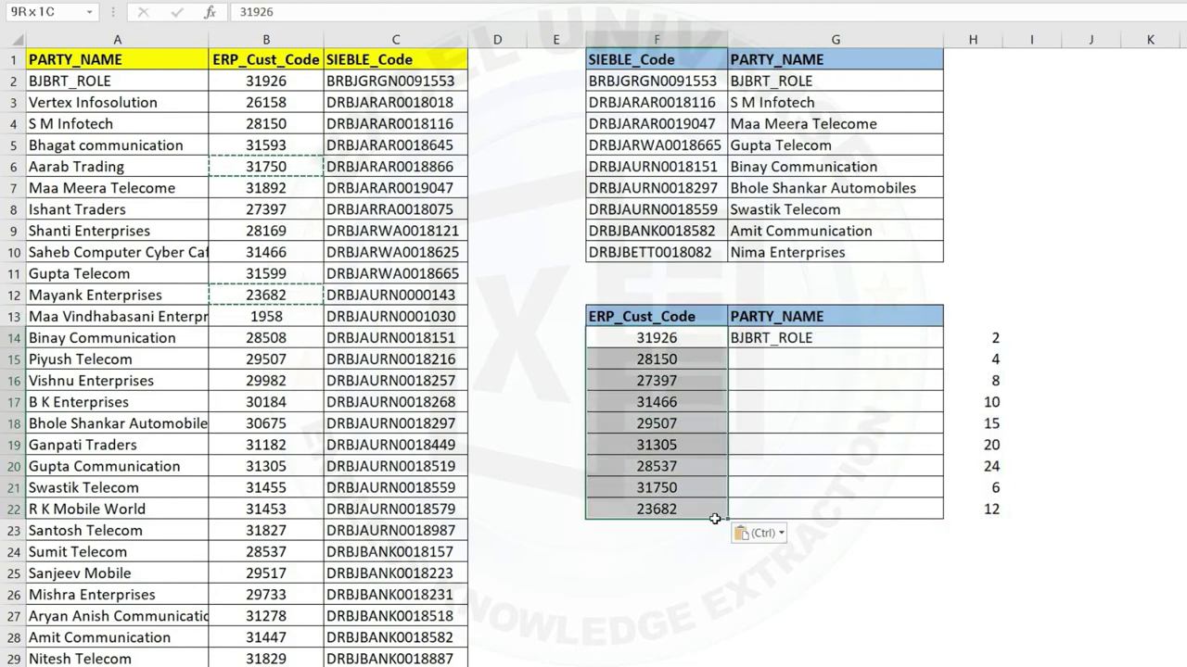
Step: Copy the MATCH(F14,INDIRECT($F$13),0) expression out of H14's formula
double_click(821, 340)
click(820, 339)
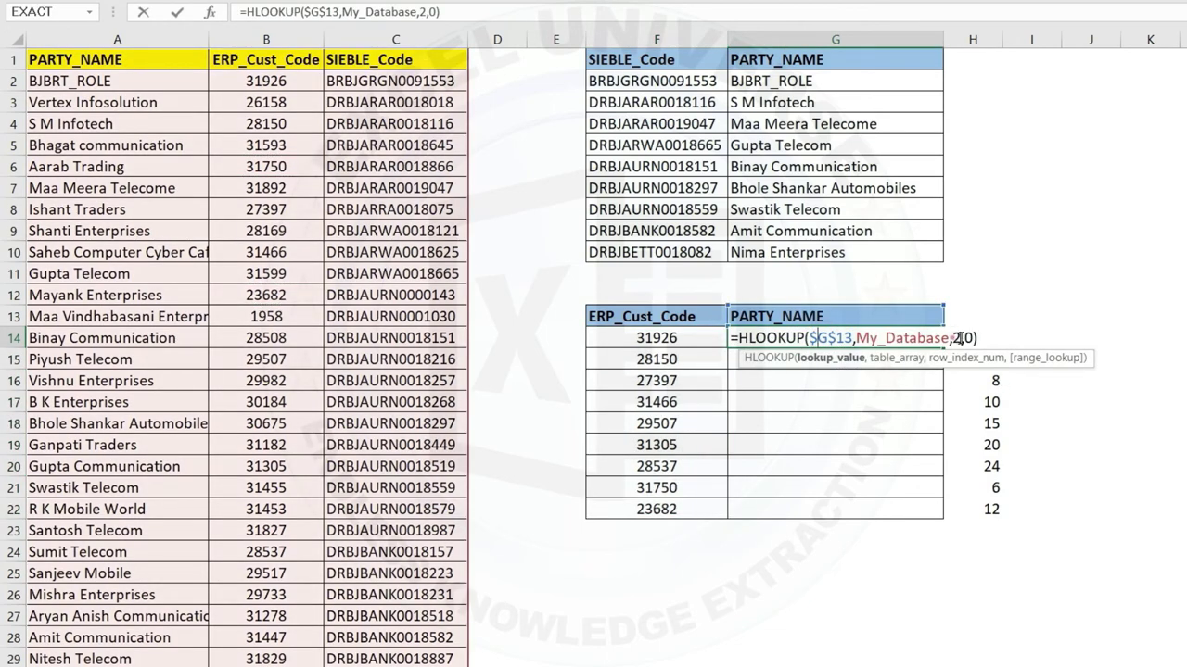
double_click(958, 339)
key(Return)
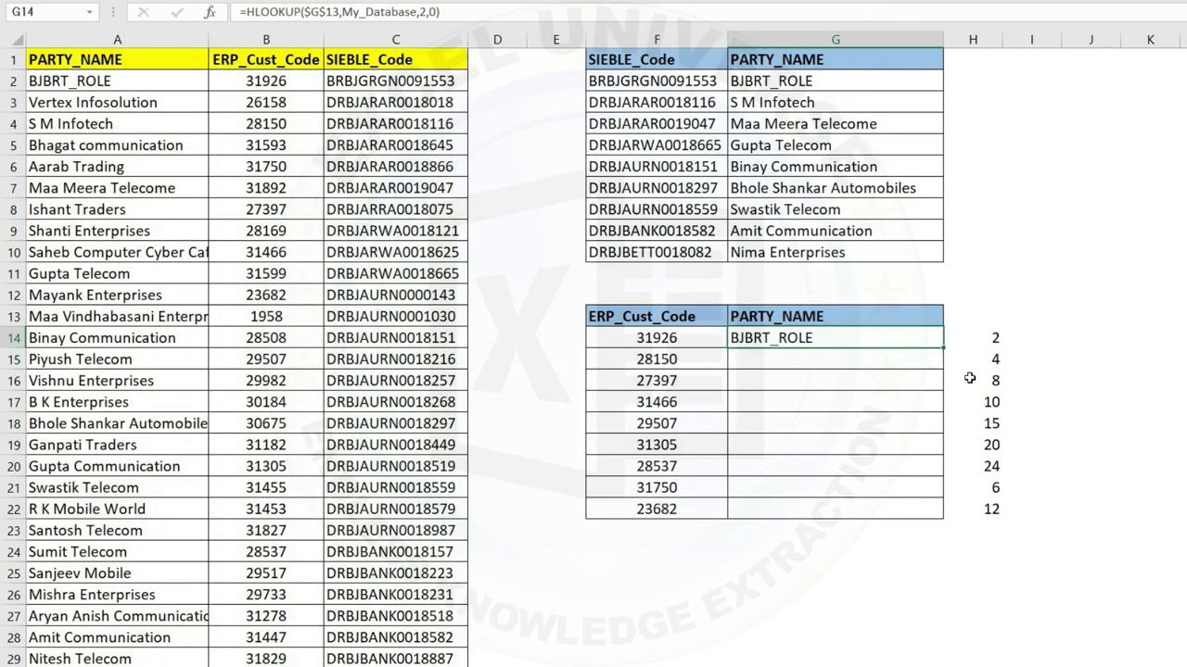
double_click(973, 338)
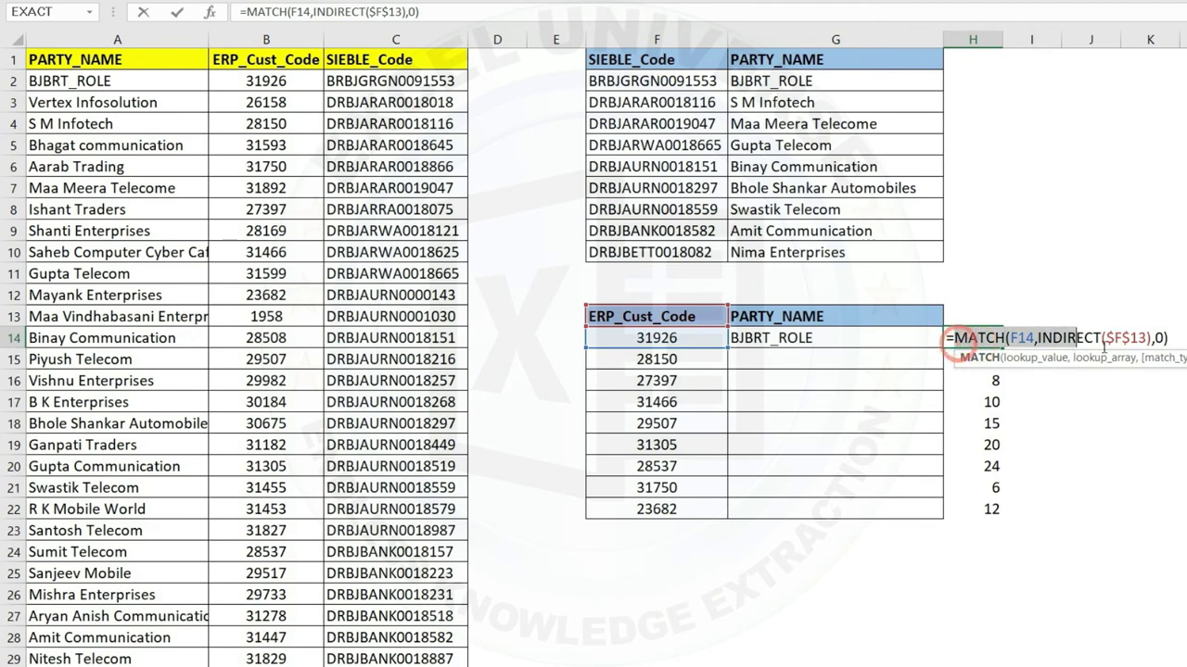
drag(959, 339, 1166, 338)
key(Escape)
Step: Replace the row index 2 in G14's HLOOKUP with the copied MATCH expression
double_click(854, 335)
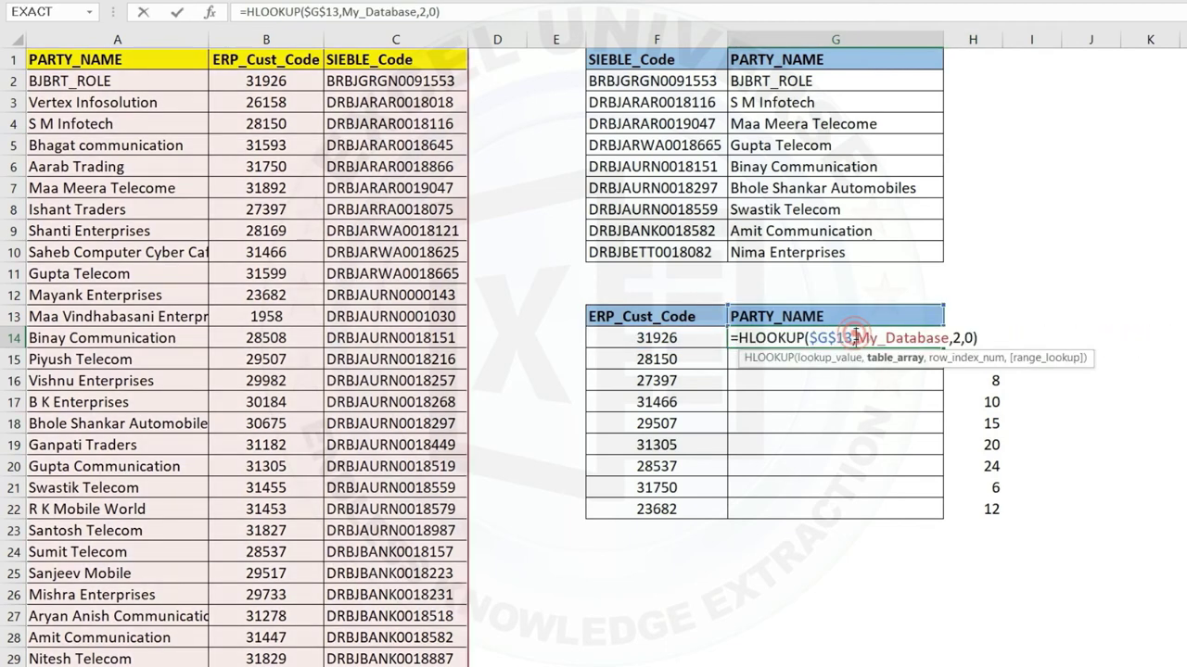
double_click(956, 339)
key(ctrl+v)
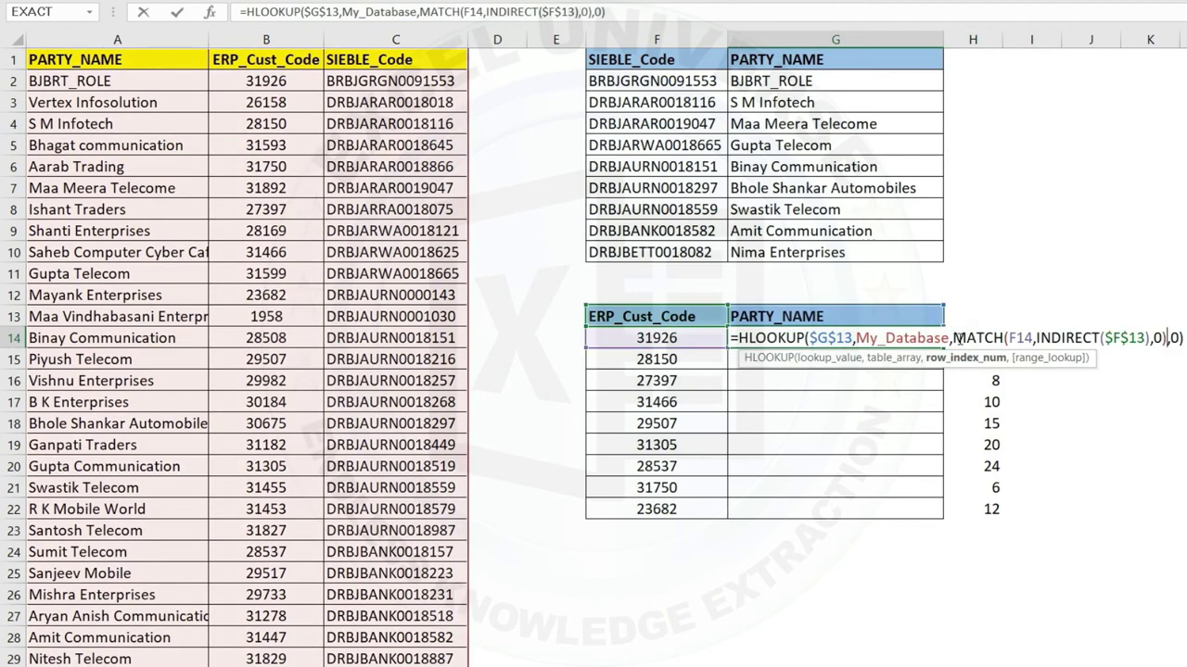
key(Return)
Step: Clear helper column H and fill G14's nested formula down to G22
click(958, 338)
key(ctrl+space)
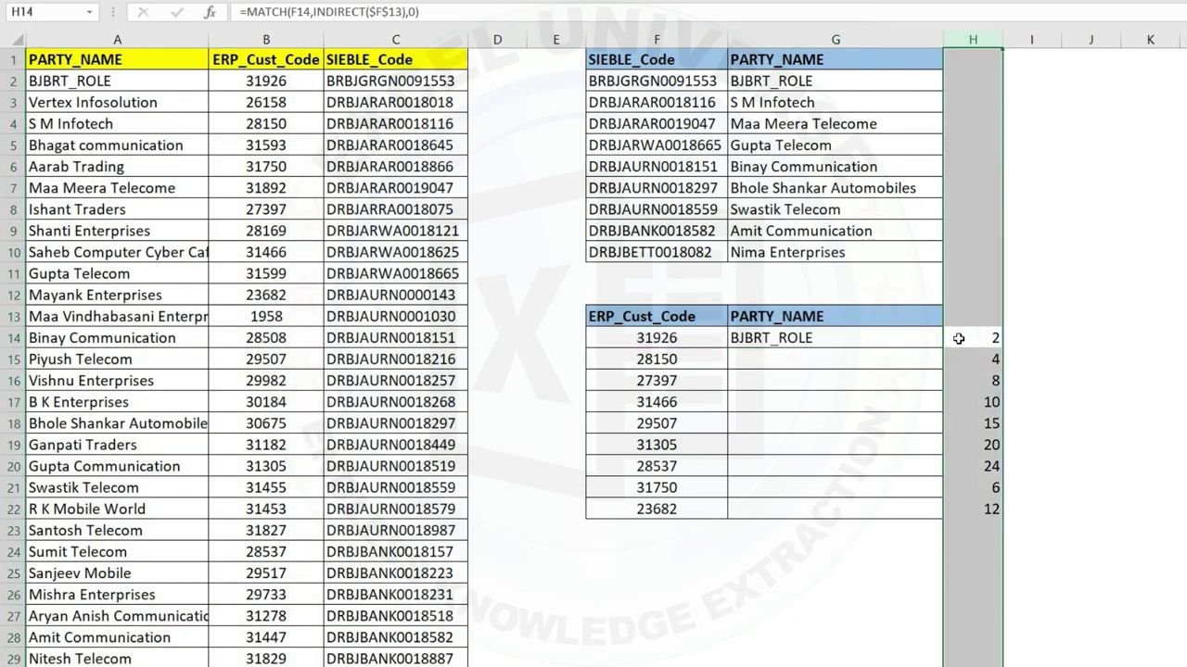
key(Delete)
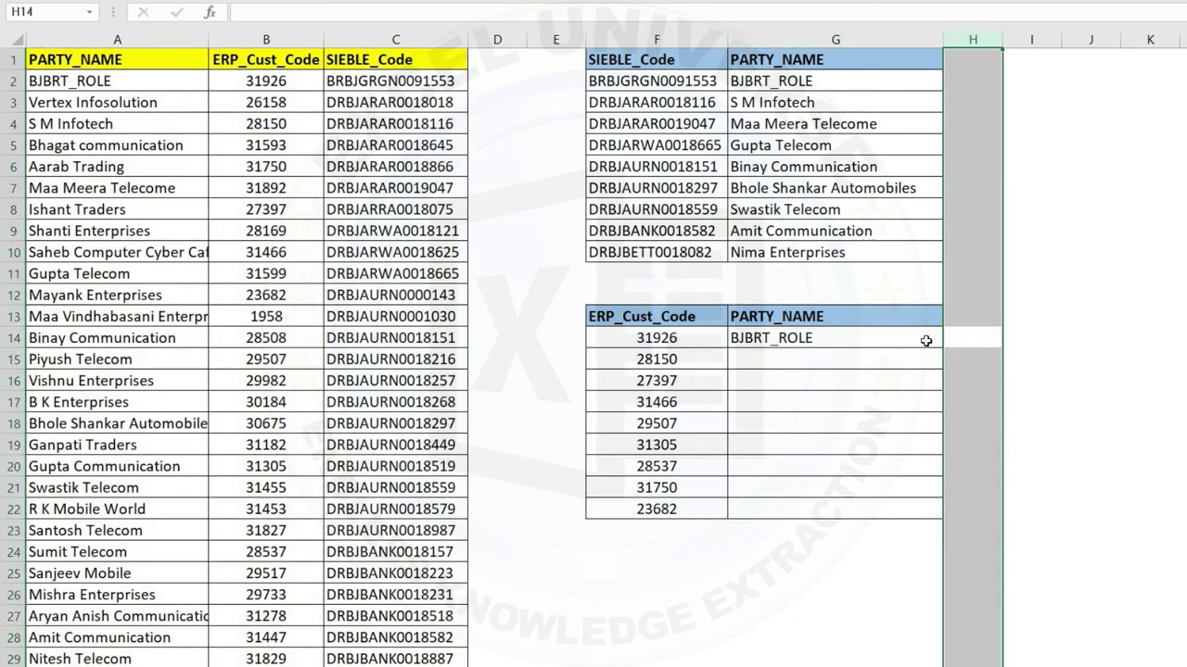
click(925, 341)
double_click(943, 349)
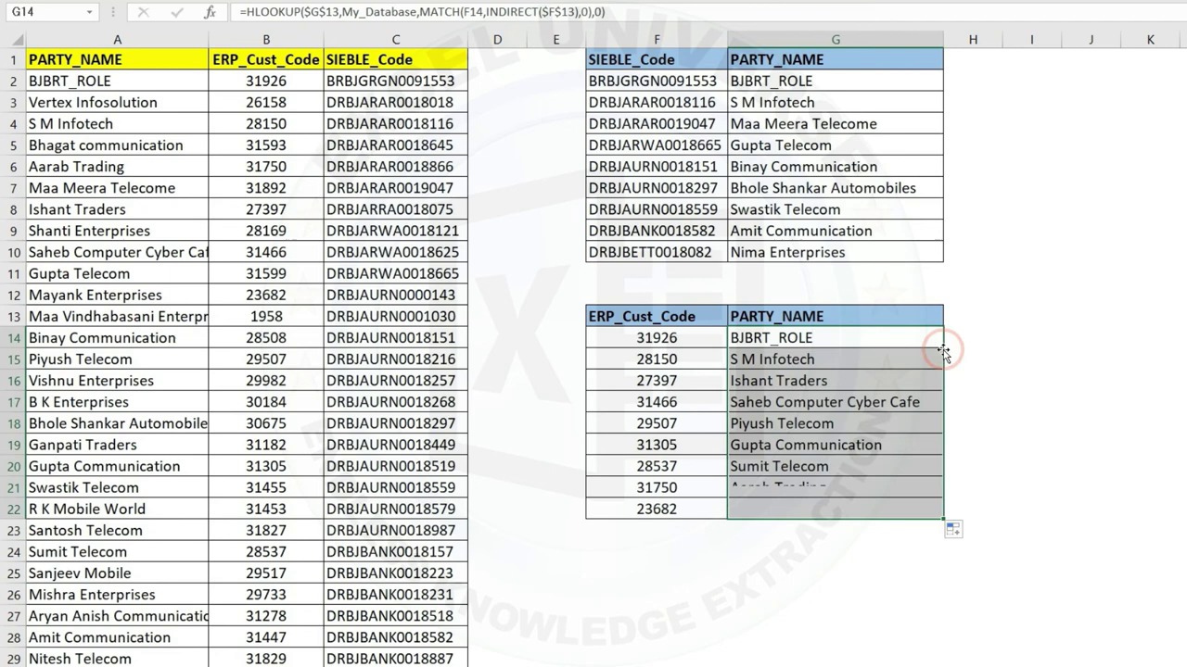
Step: Paste the SIEBLE_Code header from C1 into F13, which turns the lookups to #N/A
click(883, 413)
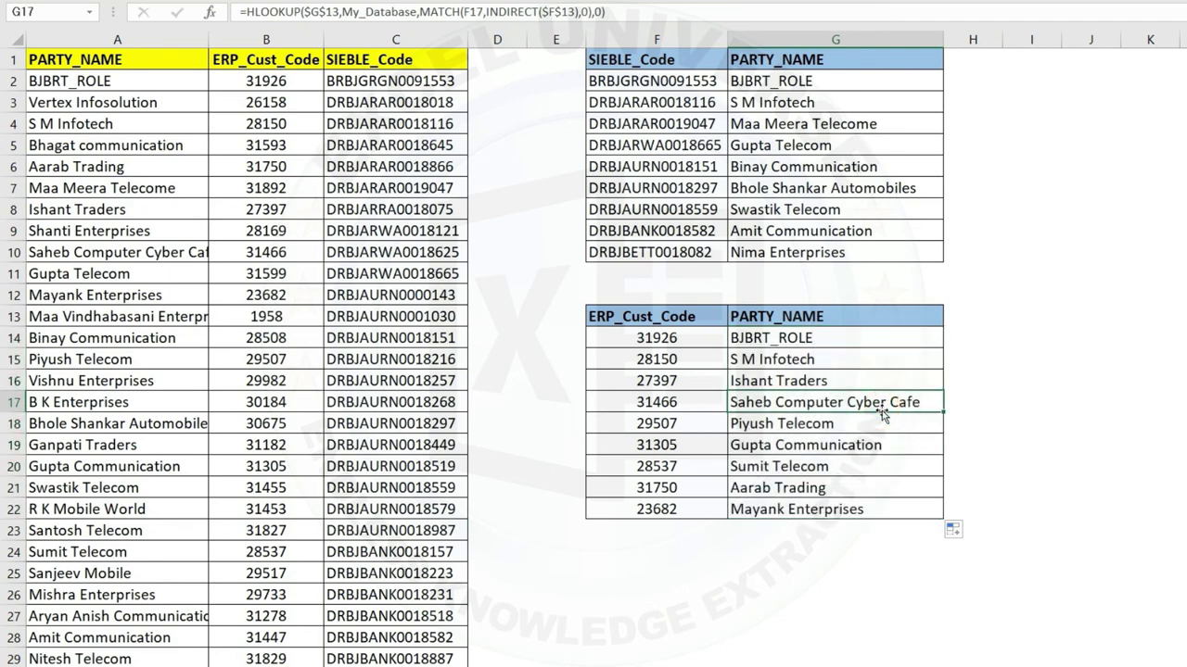
click(392, 60)
key(ctrl+c)
right_click(695, 322)
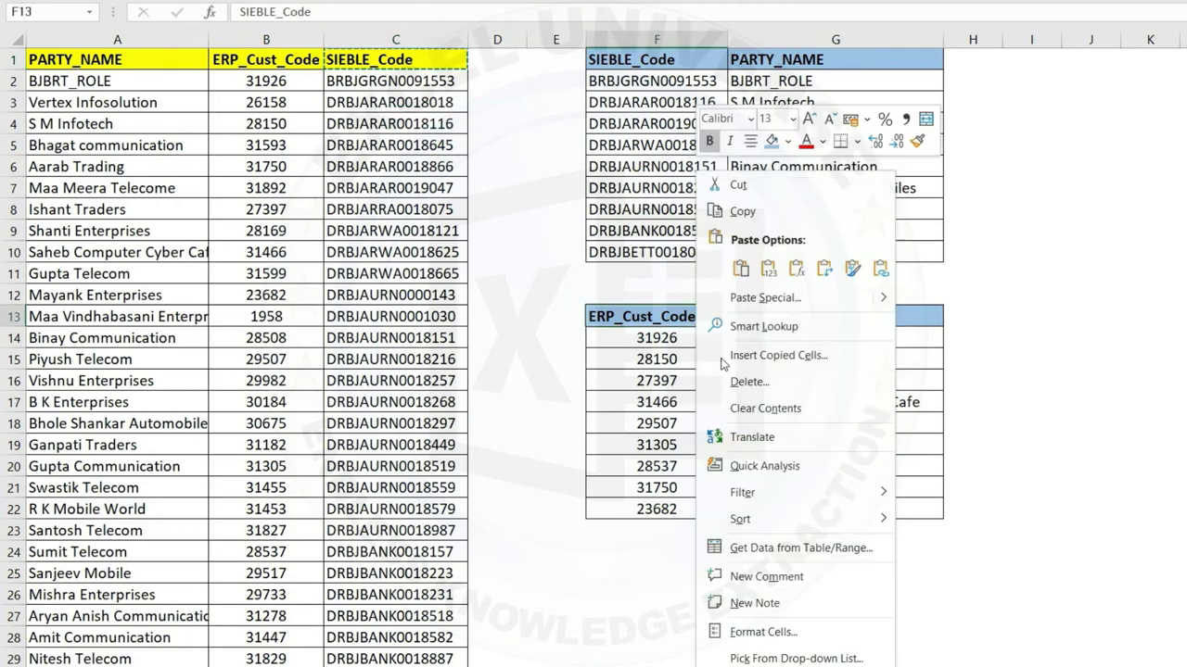
click(769, 268)
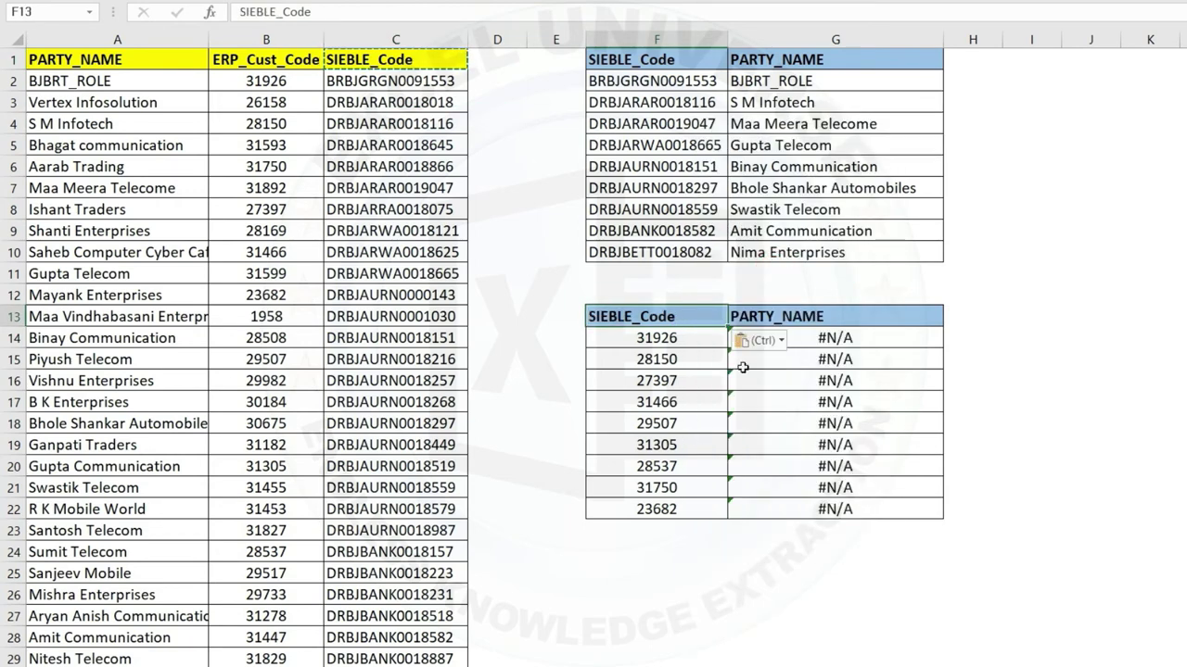
drag(804, 346, 816, 468)
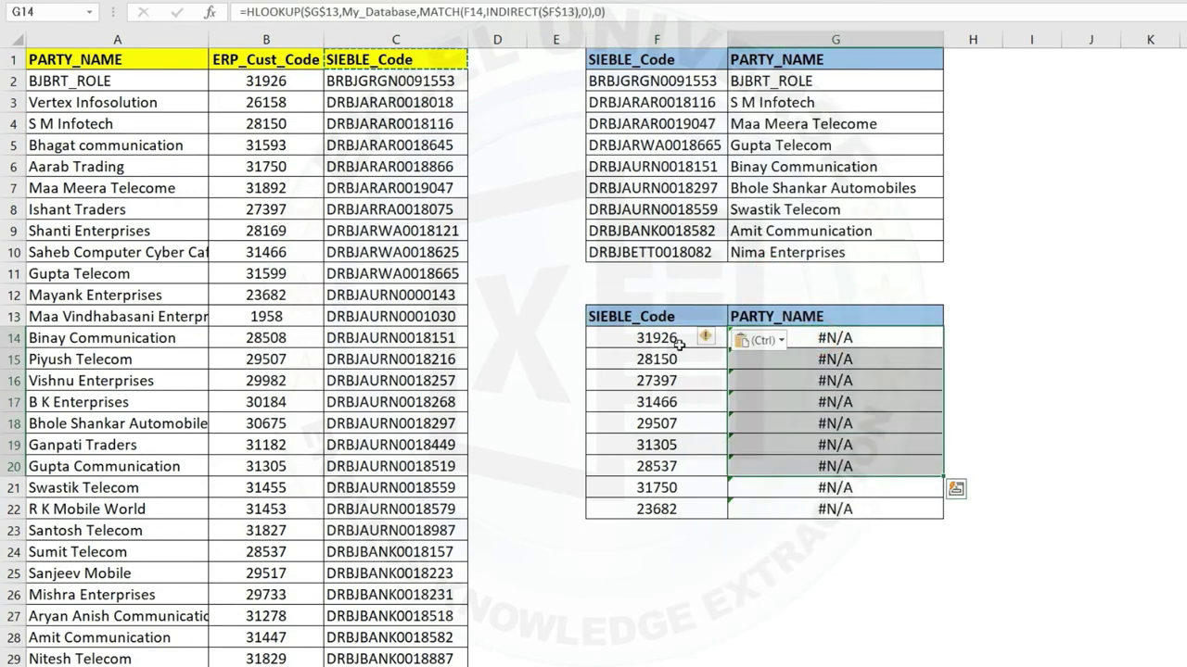
click(656, 318)
drag(638, 338, 653, 530)
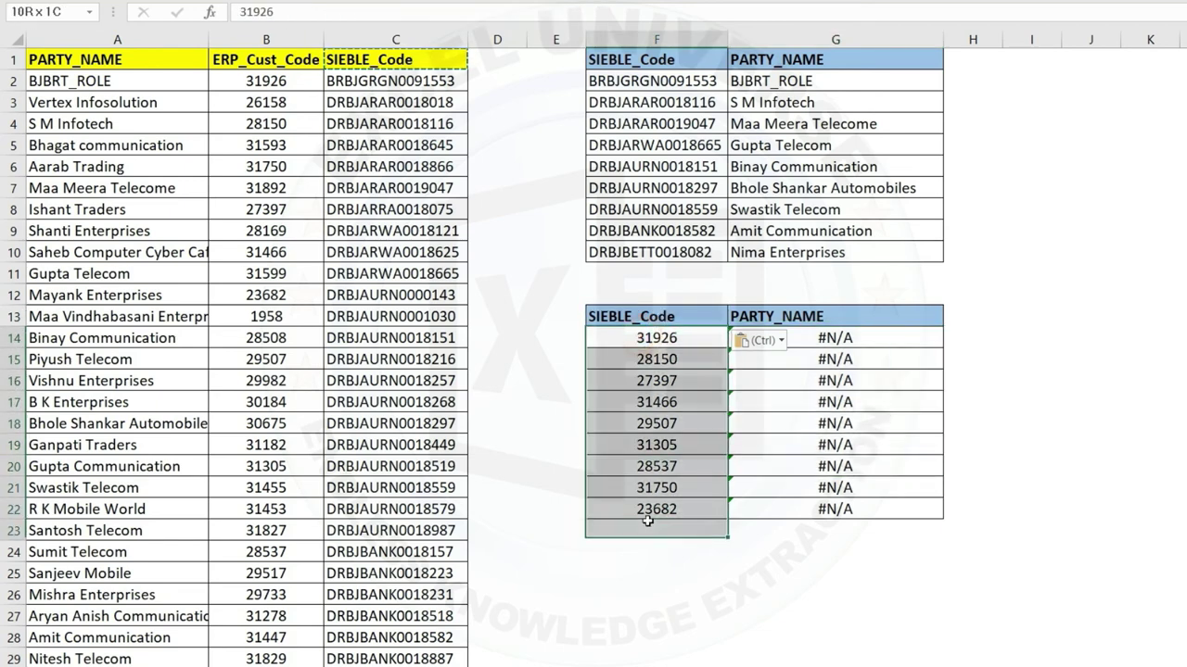
Step: Copy nine SIEBLE codes from column C, including C3, C5, C13, C21 and C28, into F14:F22
click(431, 124)
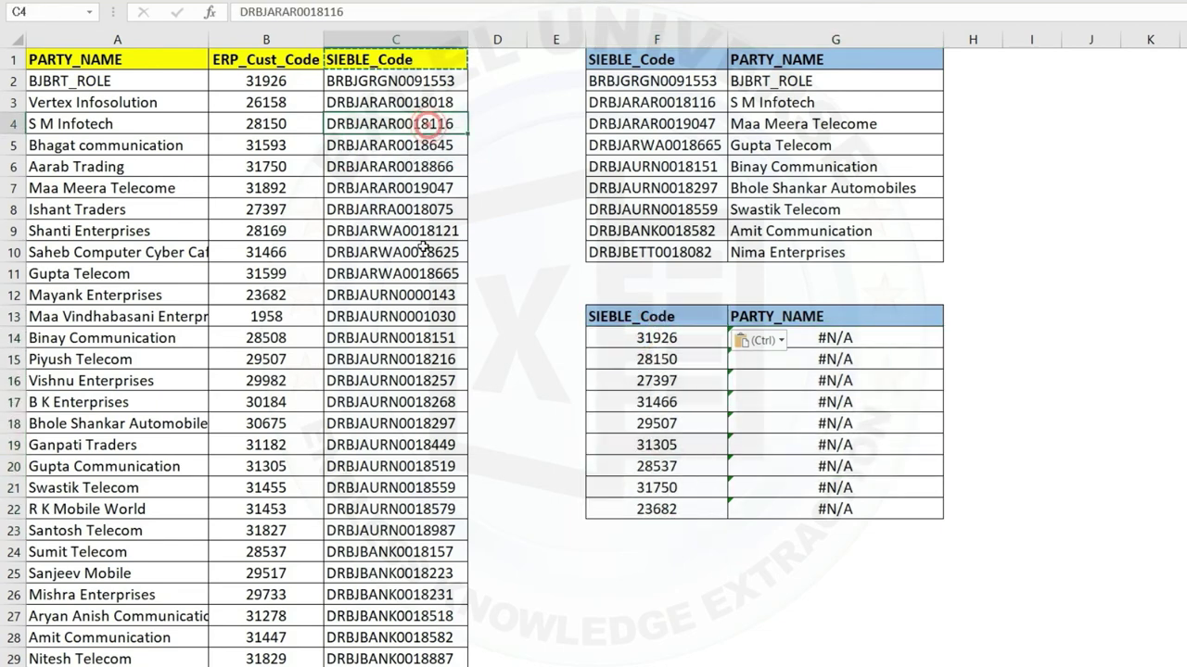
ctrl+click(426, 252)
ctrl+click(422, 445)
ctrl+click(409, 551)
ctrl+click(429, 318)
ctrl+click(432, 147)
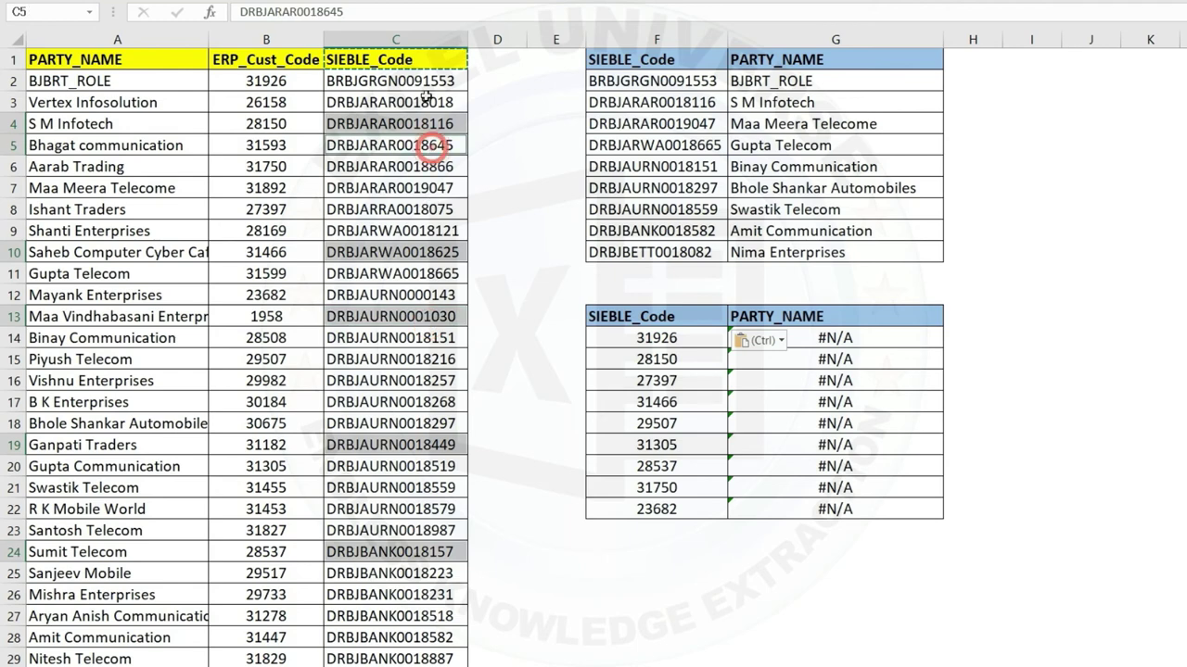
ctrl+click(419, 103)
ctrl+click(409, 484)
ctrl+click(407, 637)
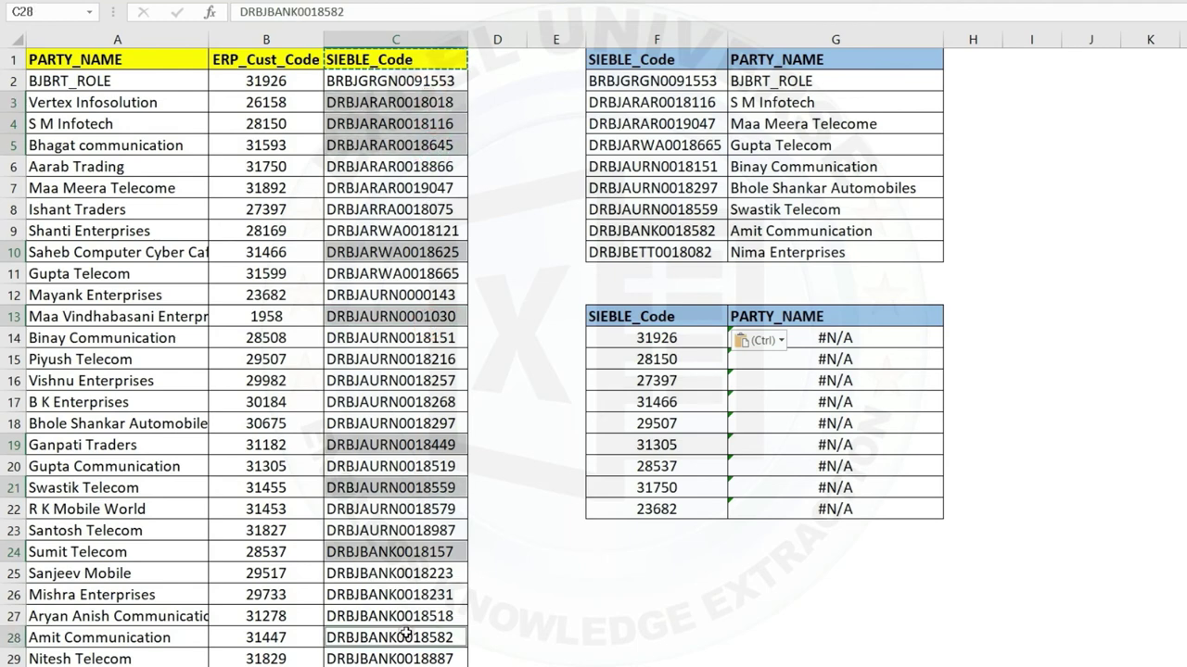
key(ctrl+c)
click(665, 338)
key(ctrl+v)
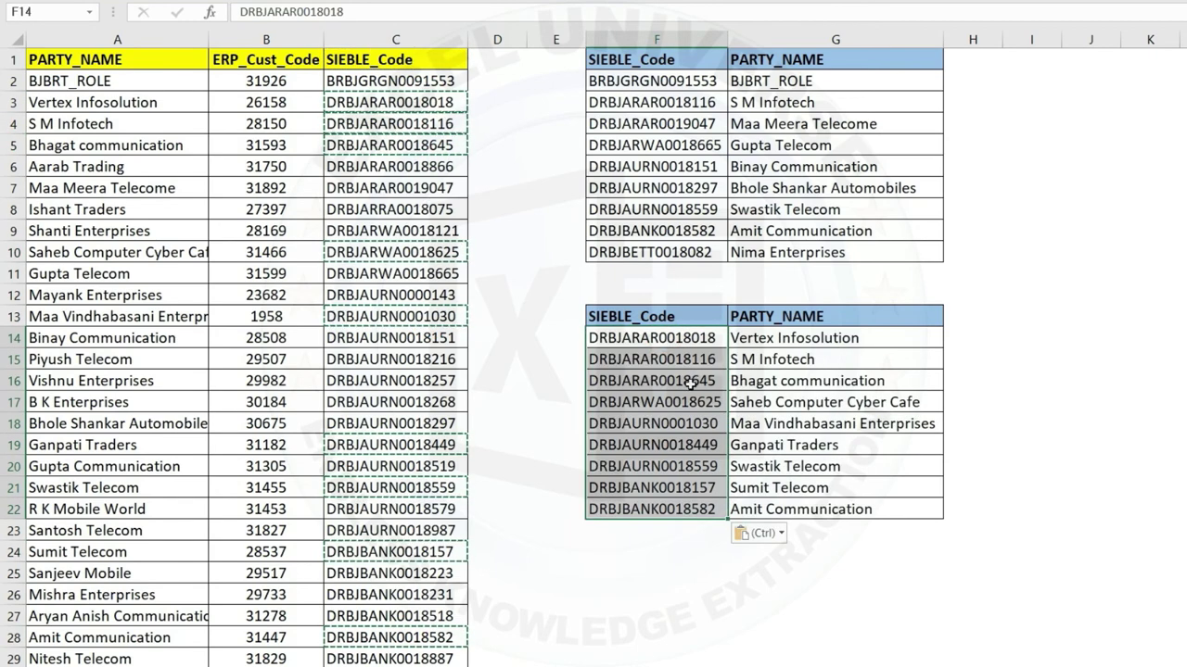
Step: Paste ERP_Cust_Code from B1 as a value into G13 and check the returned codes 26158 to 31447
click(828, 316)
click(272, 60)
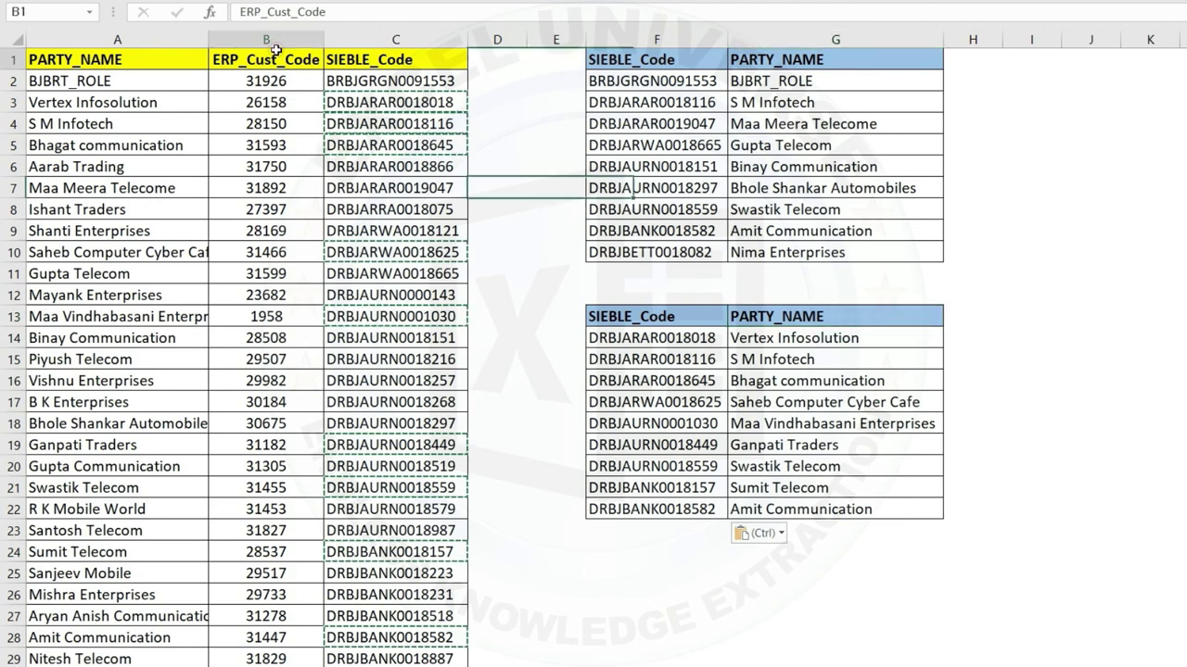
key(ctrl+c)
click(851, 321)
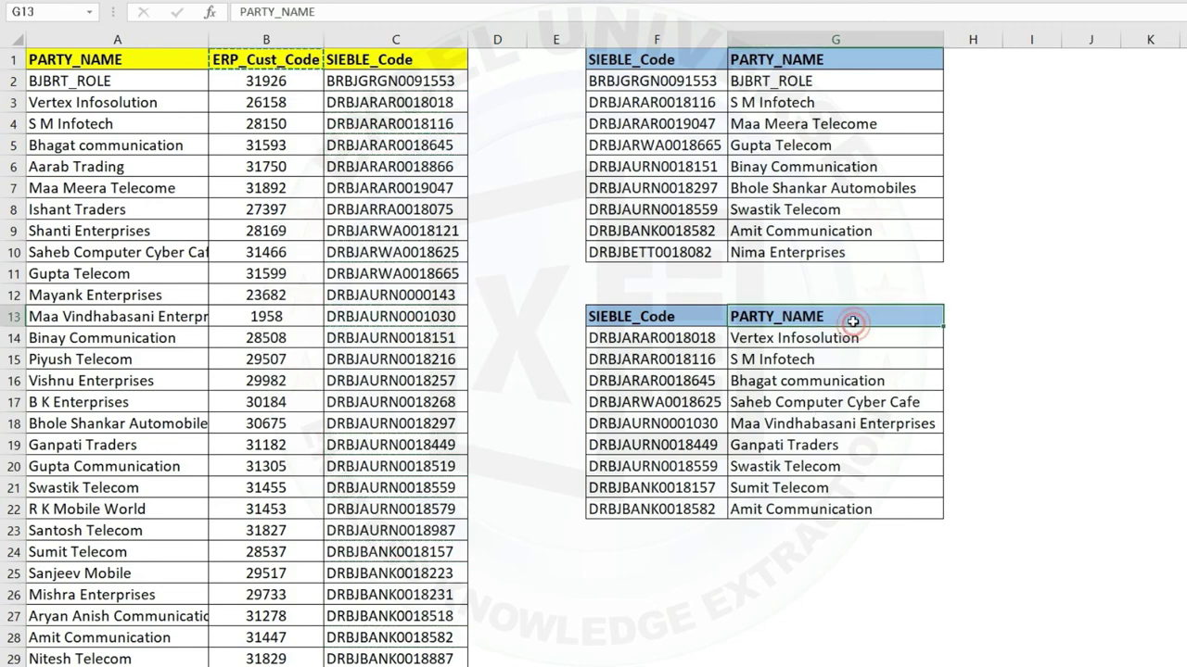
right_click(808, 318)
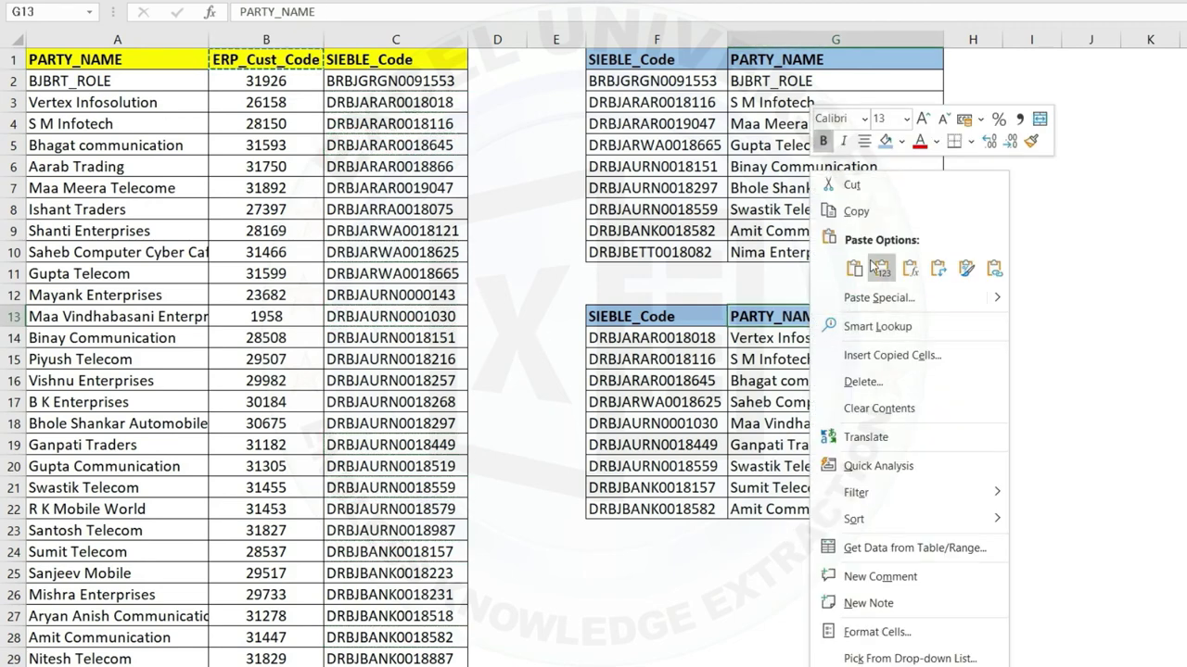
click(876, 271)
click(899, 355)
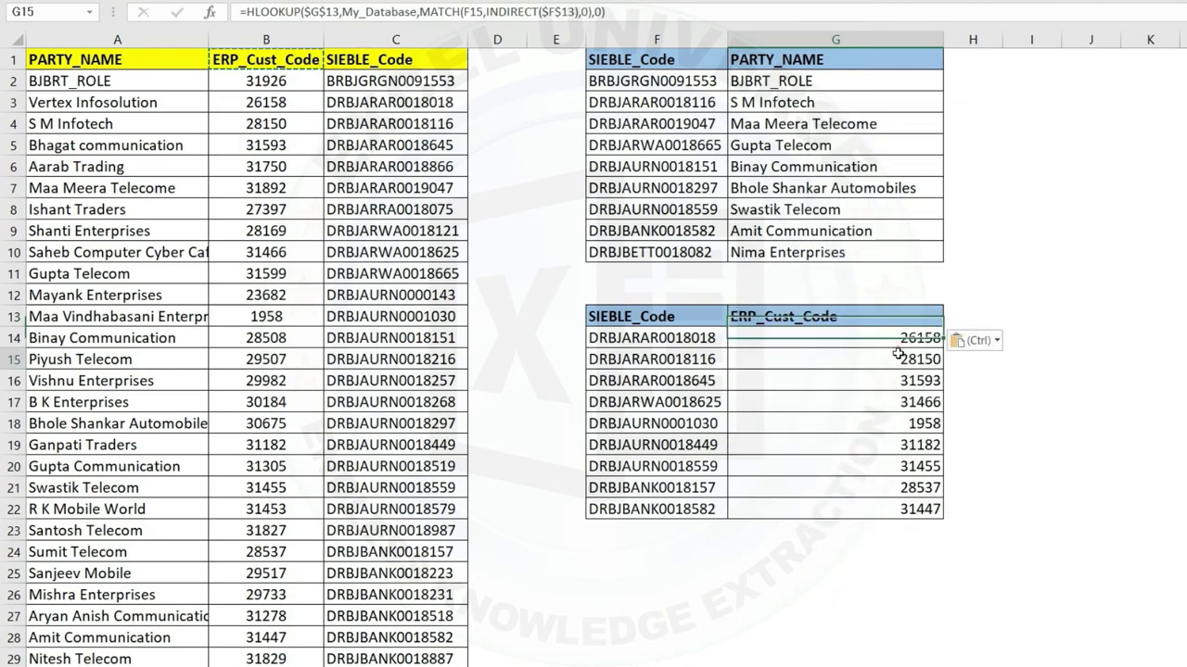
drag(683, 331, 681, 466)
drag(907, 339, 905, 519)
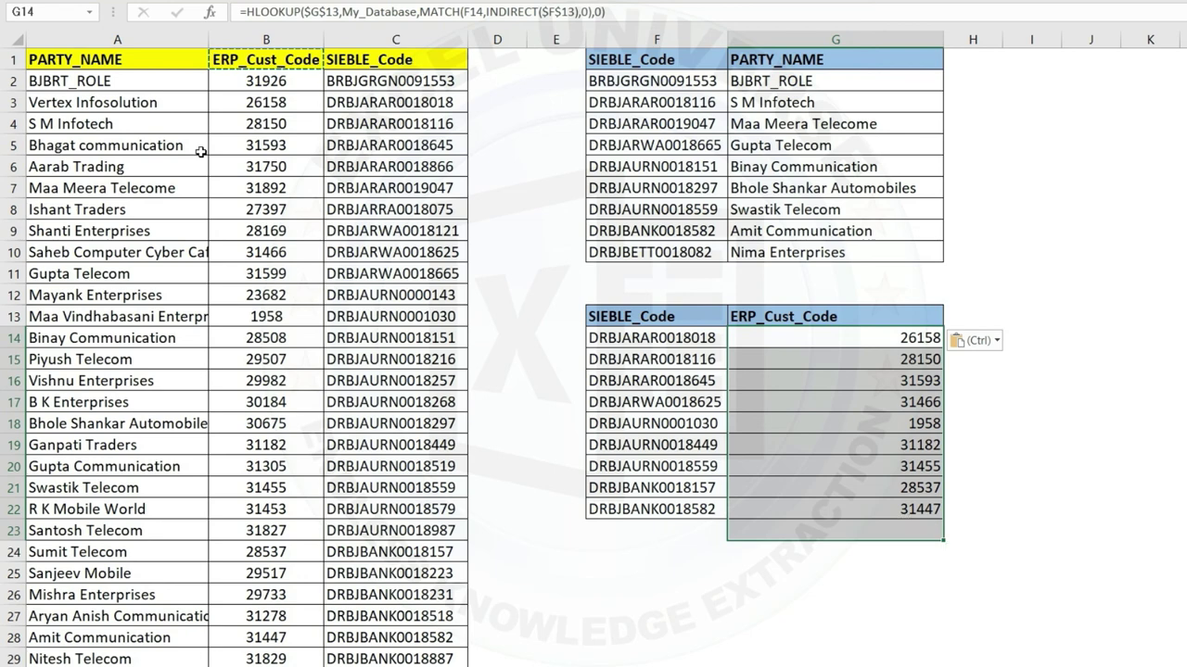
click(138, 57)
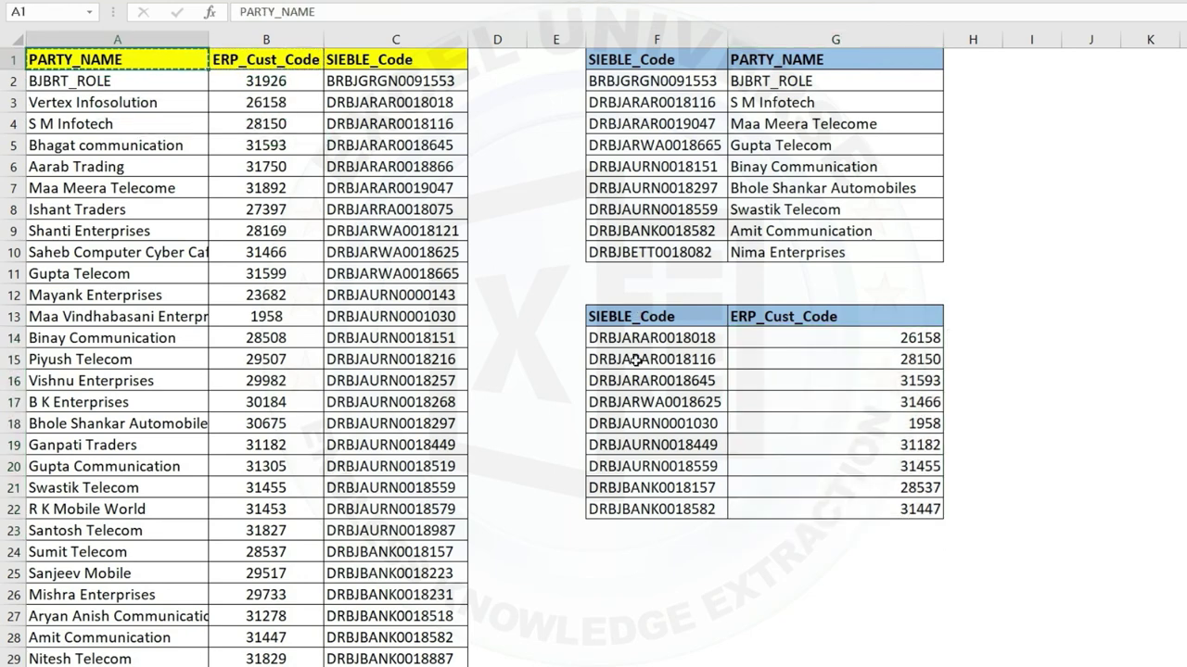
Step: Paste the PARTY_NAME header into F13, turning the lookup results to #N/A
right_click(624, 316)
click(677, 191)
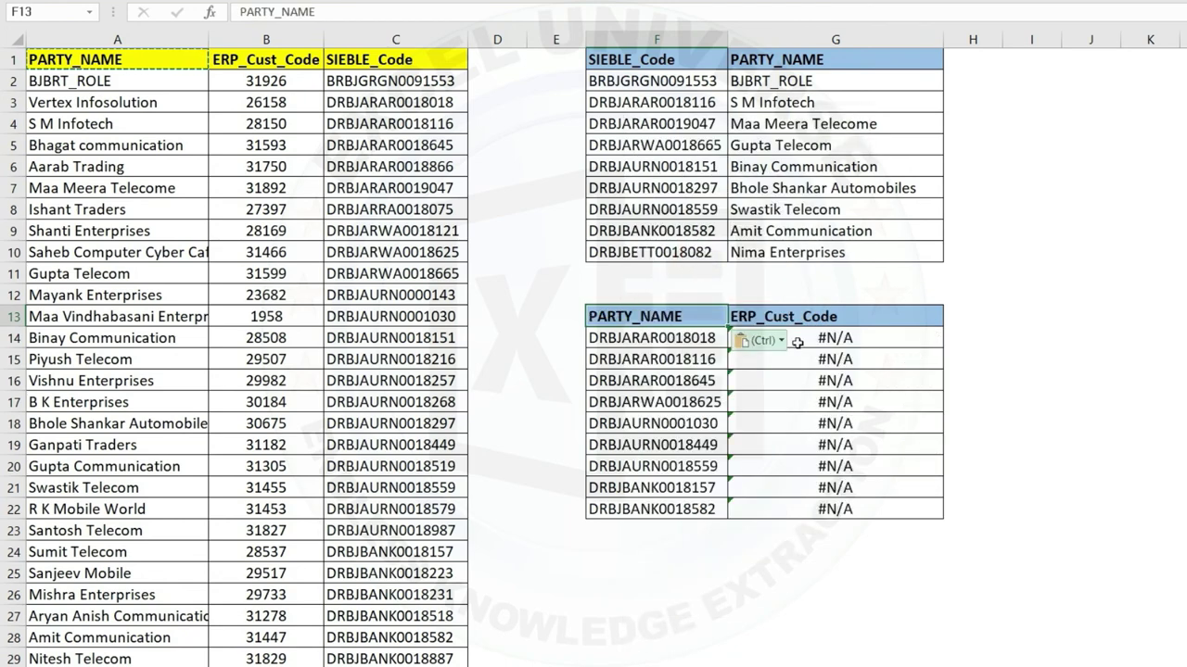
drag(797, 343, 798, 485)
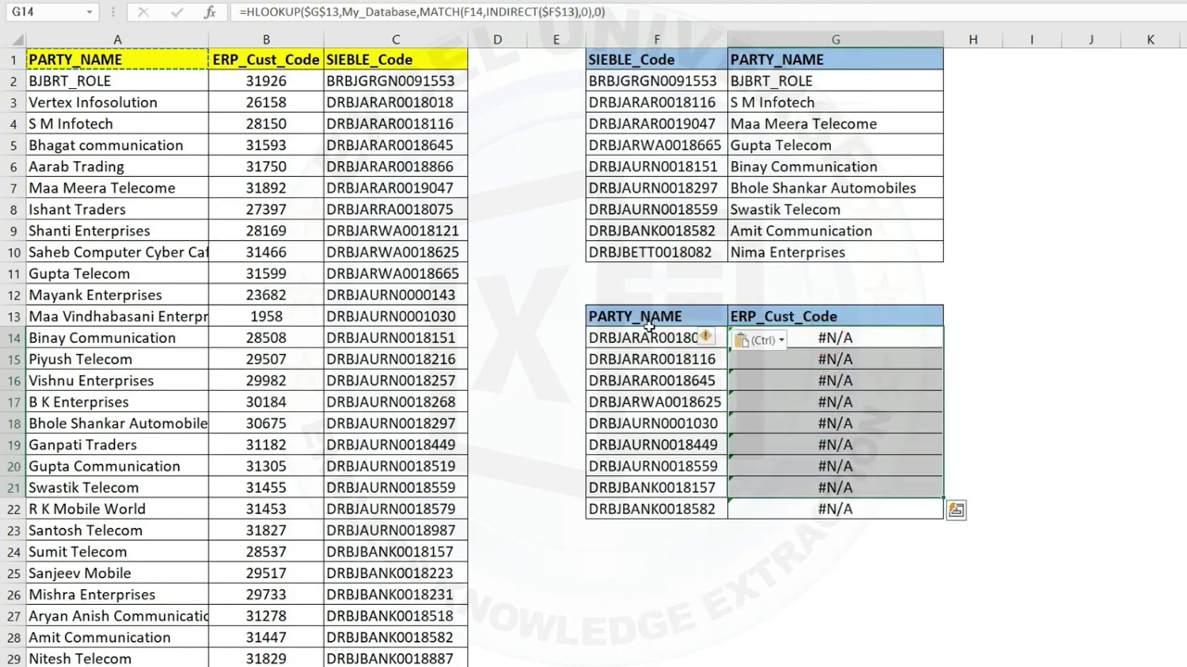
click(649, 330)
drag(666, 457, 631, 446)
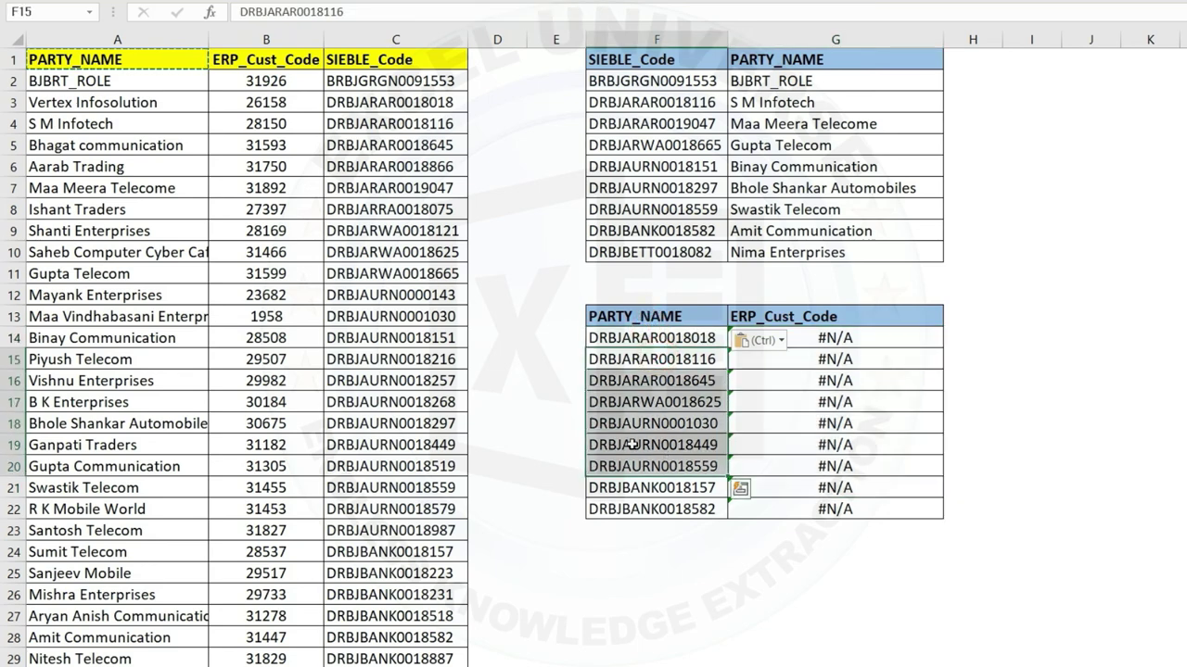
Step: Copy six party names from column A, such as Vertex Infosolution and BJBRT_ROLE, into F14 onward
click(124, 108)
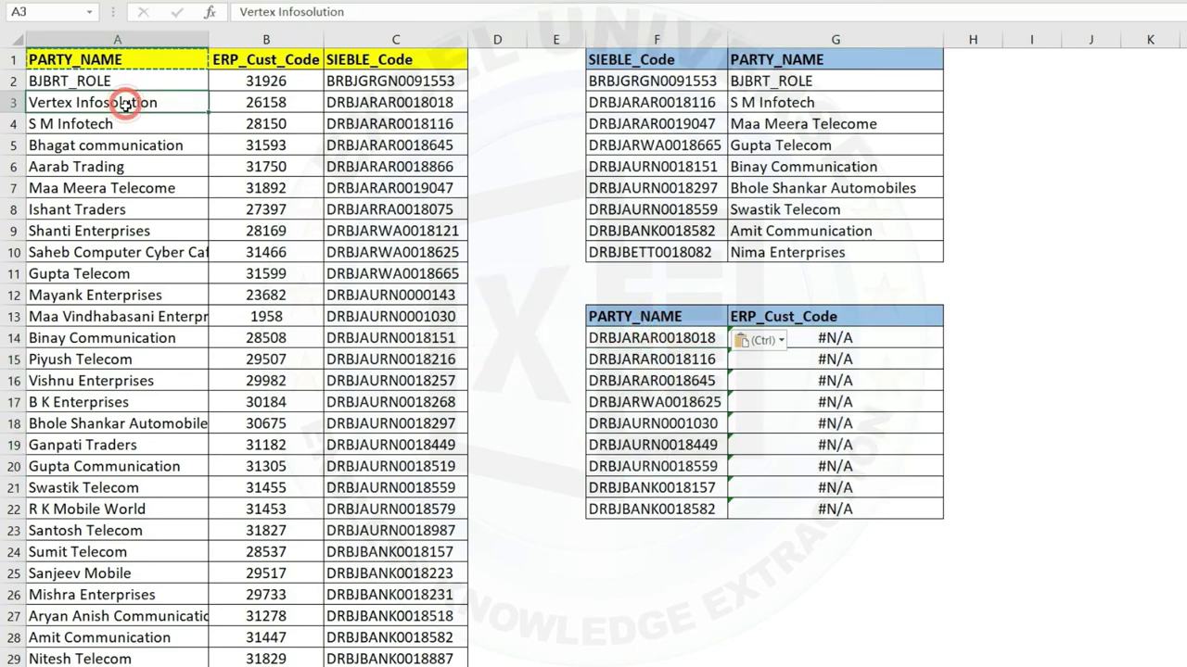
ctrl+click(107, 335)
ctrl+click(113, 507)
ctrl+click(115, 209)
ctrl+click(143, 83)
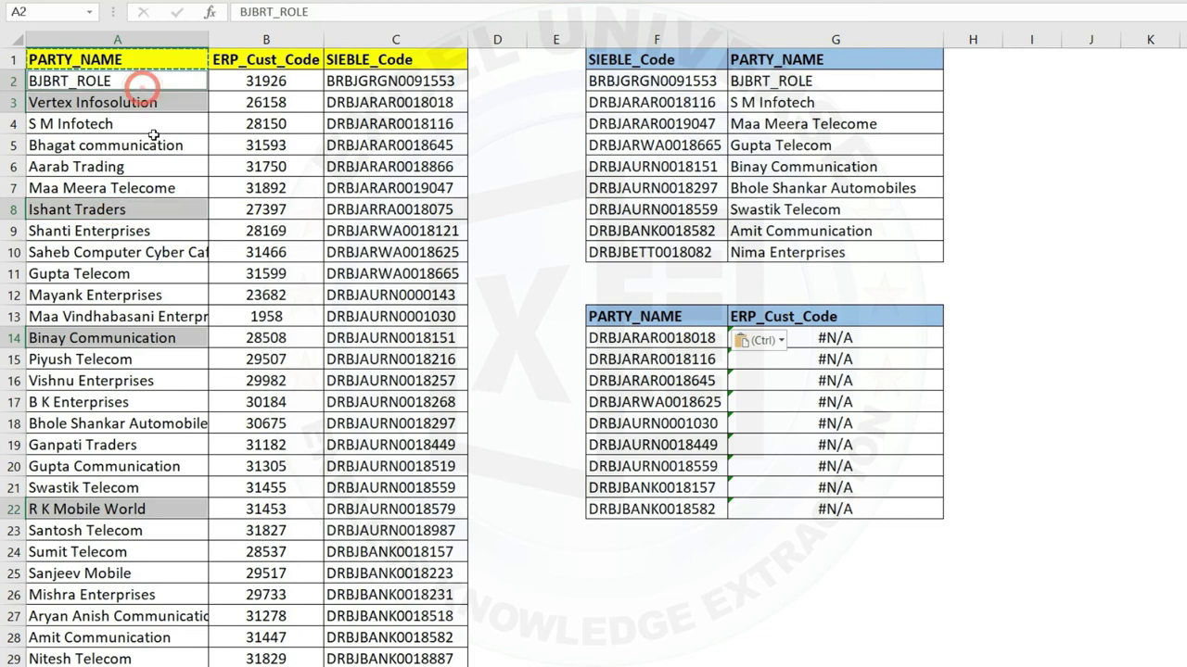
ctrl+click(111, 605)
key(ctrl+c)
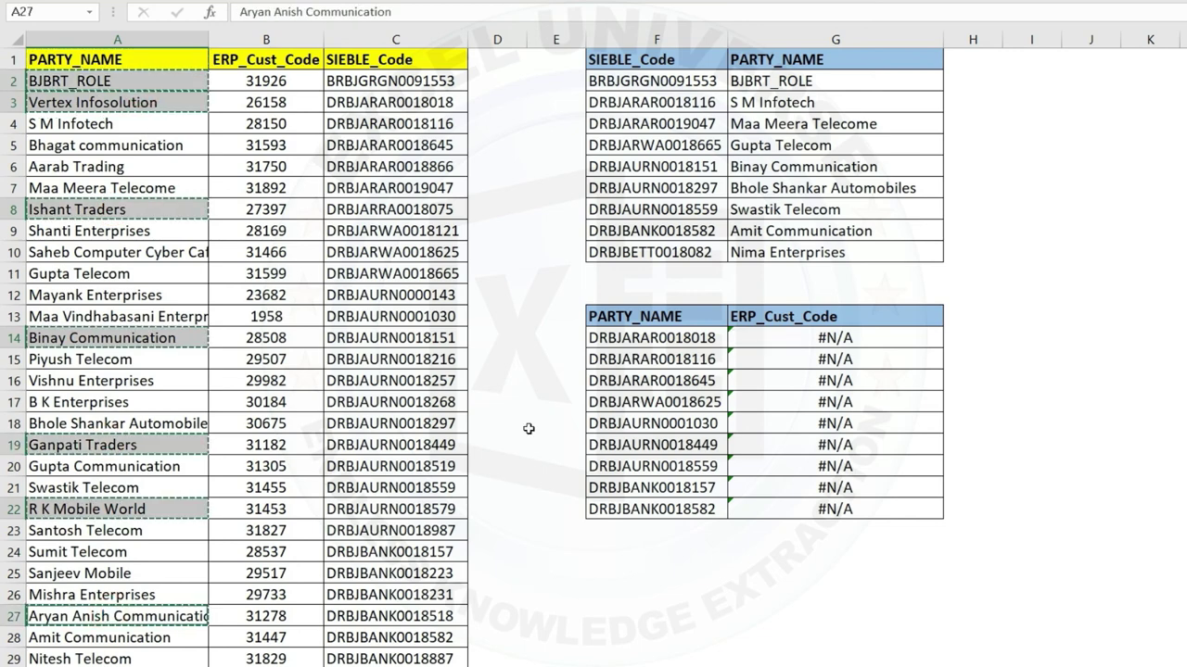
click(643, 338)
key(ctrl+v)
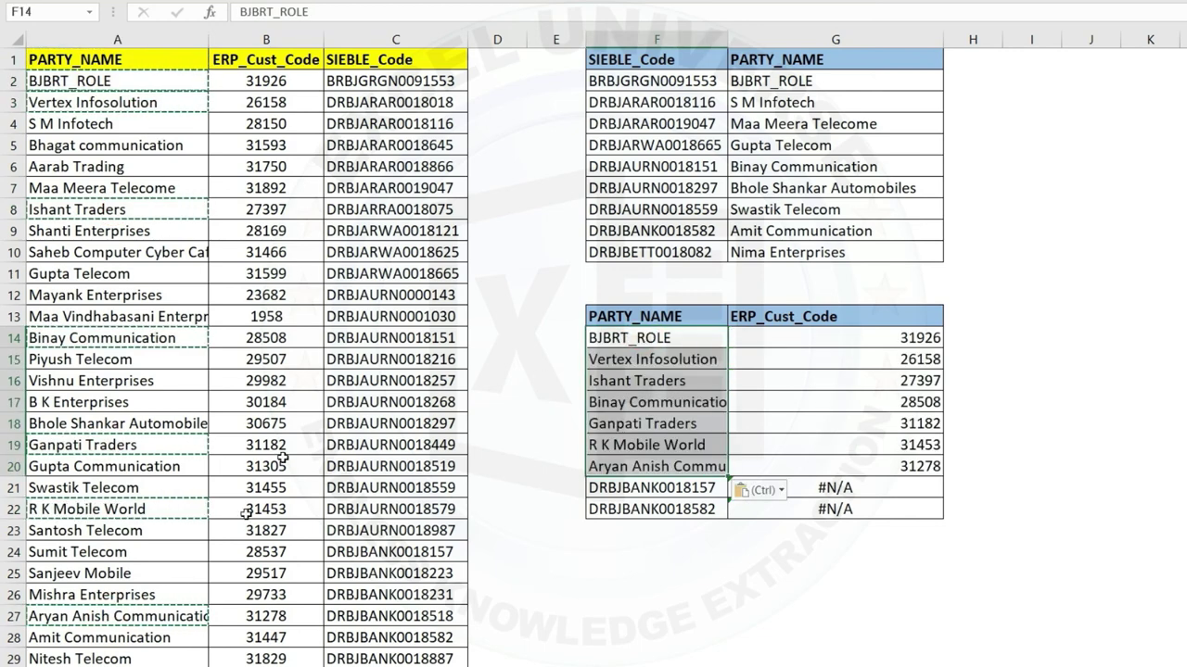
Step: Paste Gupta Telecom and Piyush Telecom into the last two rows and review ERP codes 31926 to 29507
click(173, 451)
click(151, 363)
ctrl+click(93, 274)
key(ctrl+c)
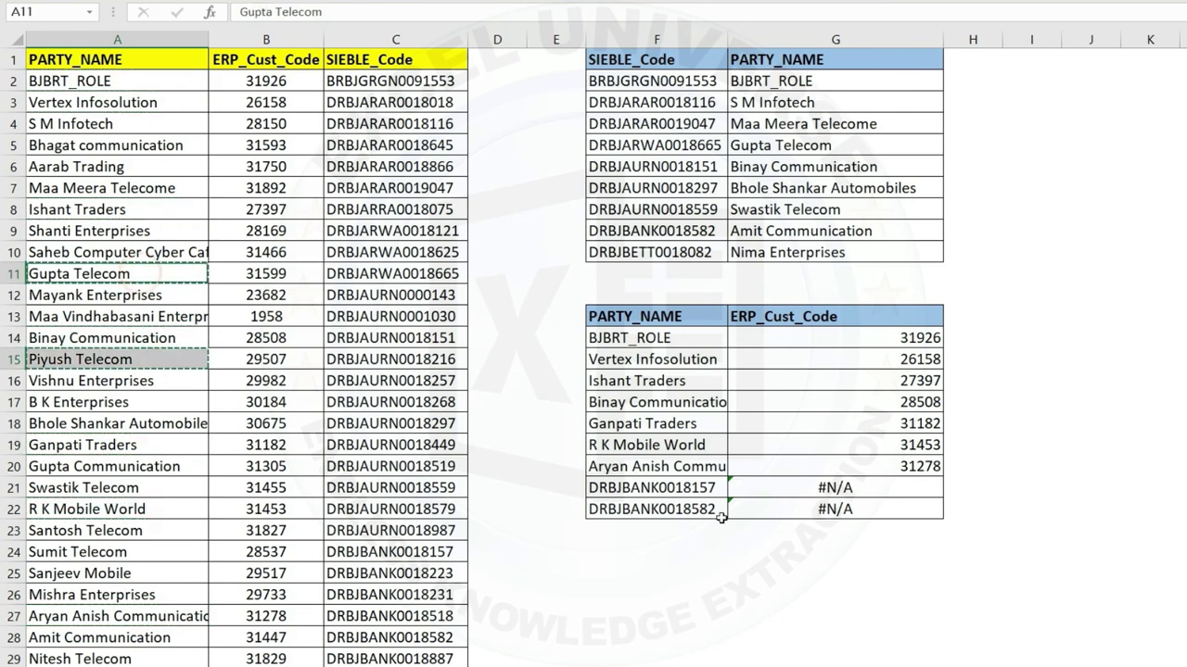
click(706, 480)
key(ctrl+v)
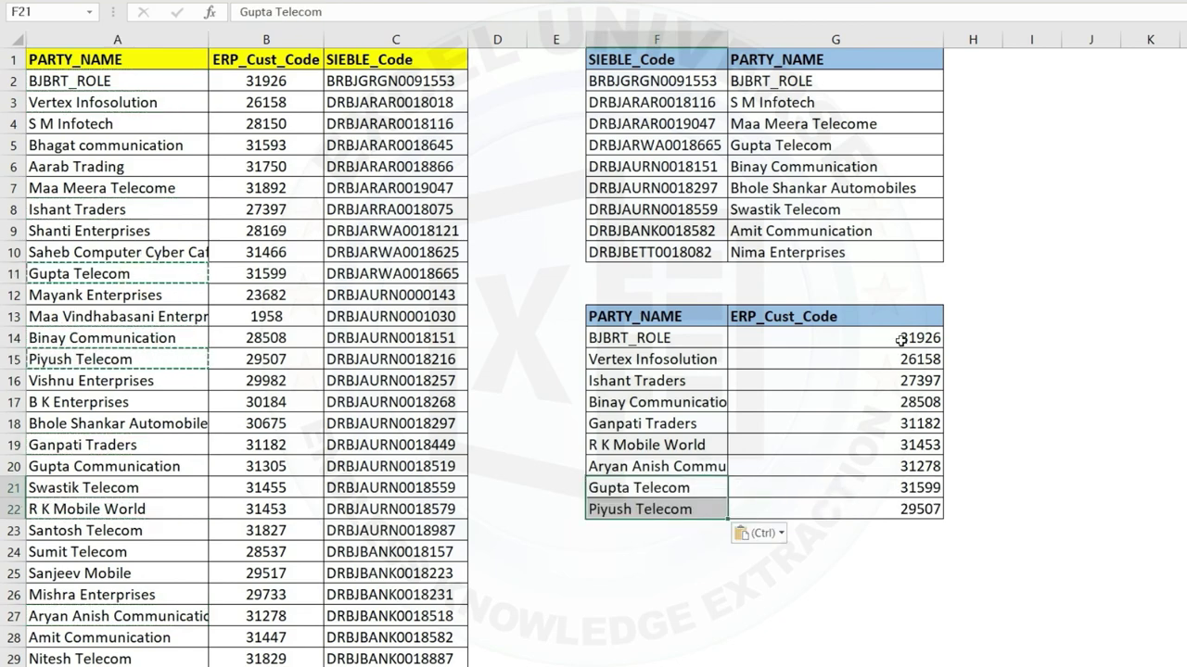
drag(901, 340, 899, 521)
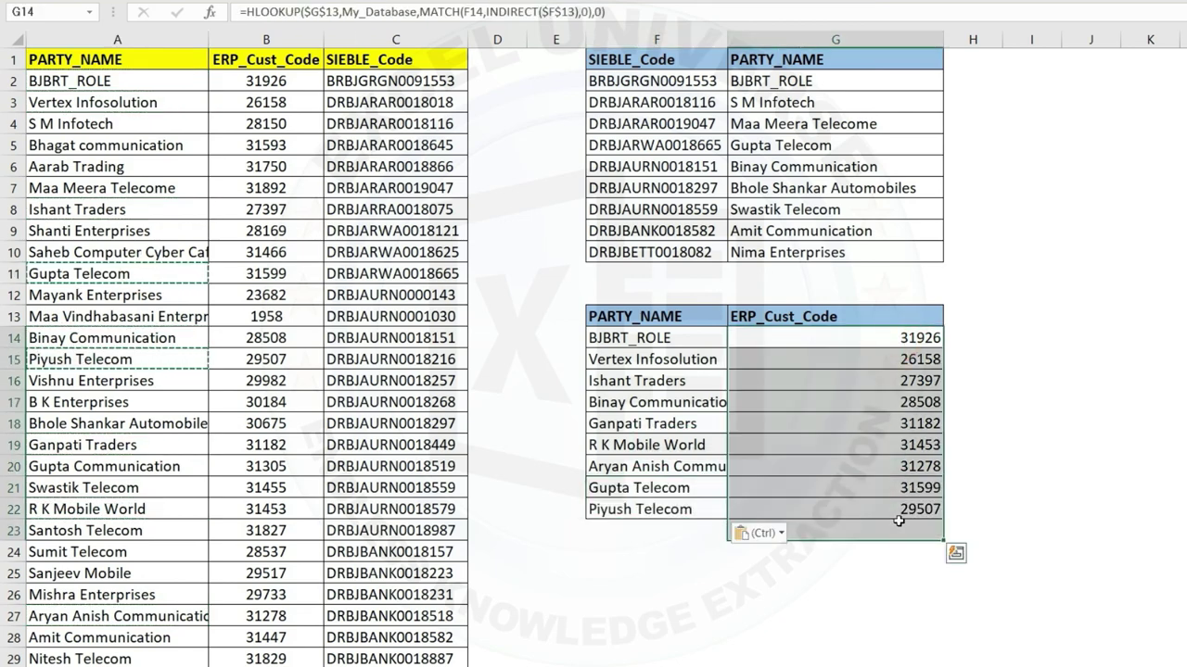
Step: Paste SIEBLE_Code from C1 into G13, returning codes like BRBJGRGN0091553 for BJBRT_ROLE
click(428, 56)
key(ctrl+c)
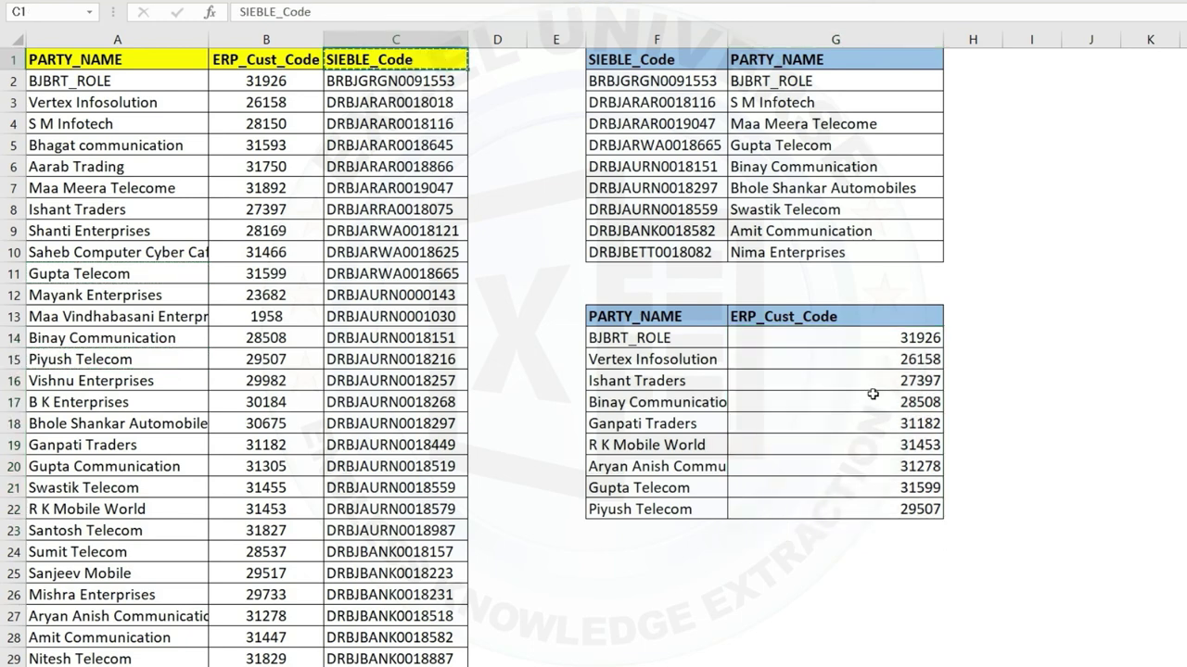
right_click(838, 319)
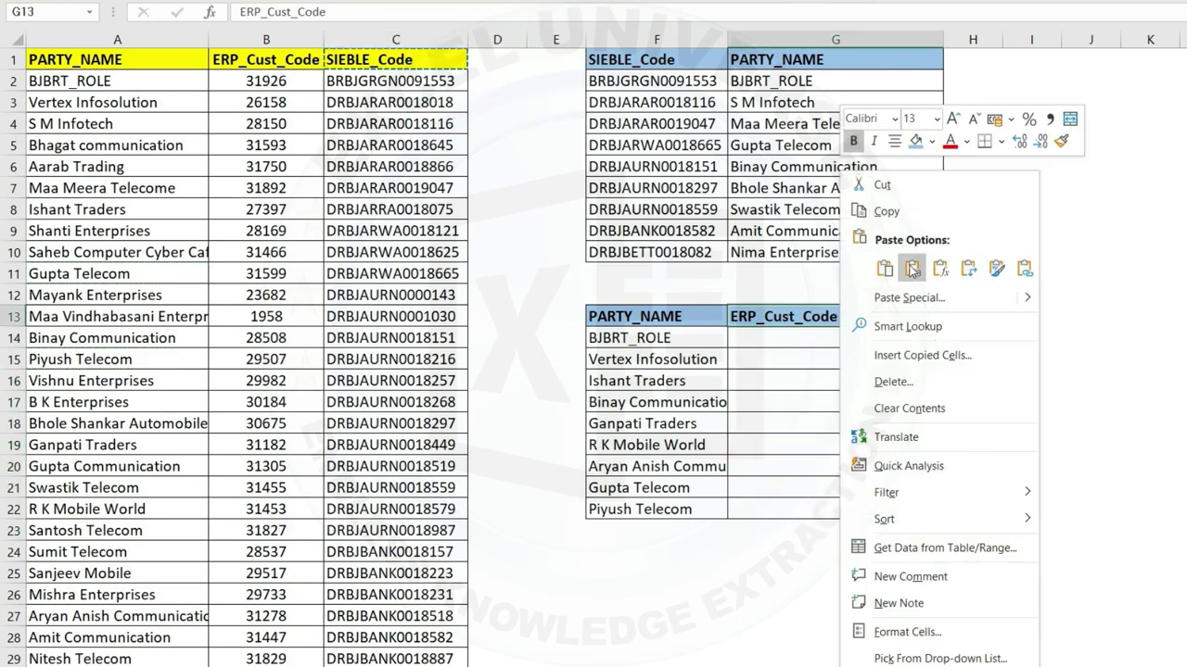
click(910, 263)
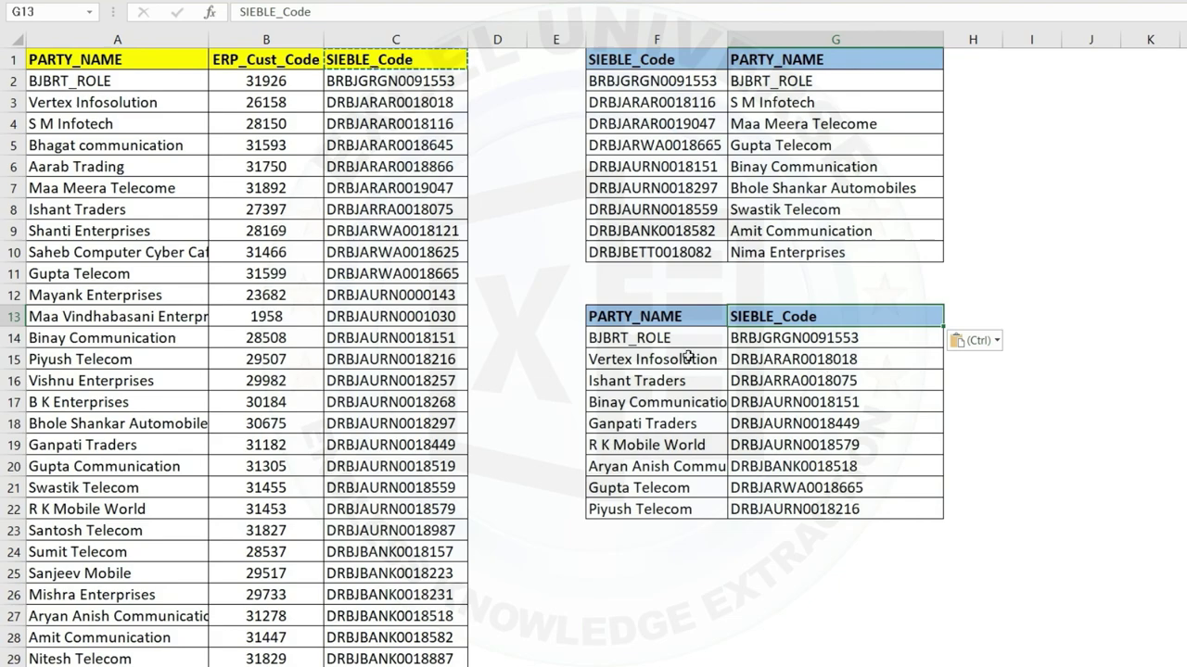
drag(653, 339, 786, 512)
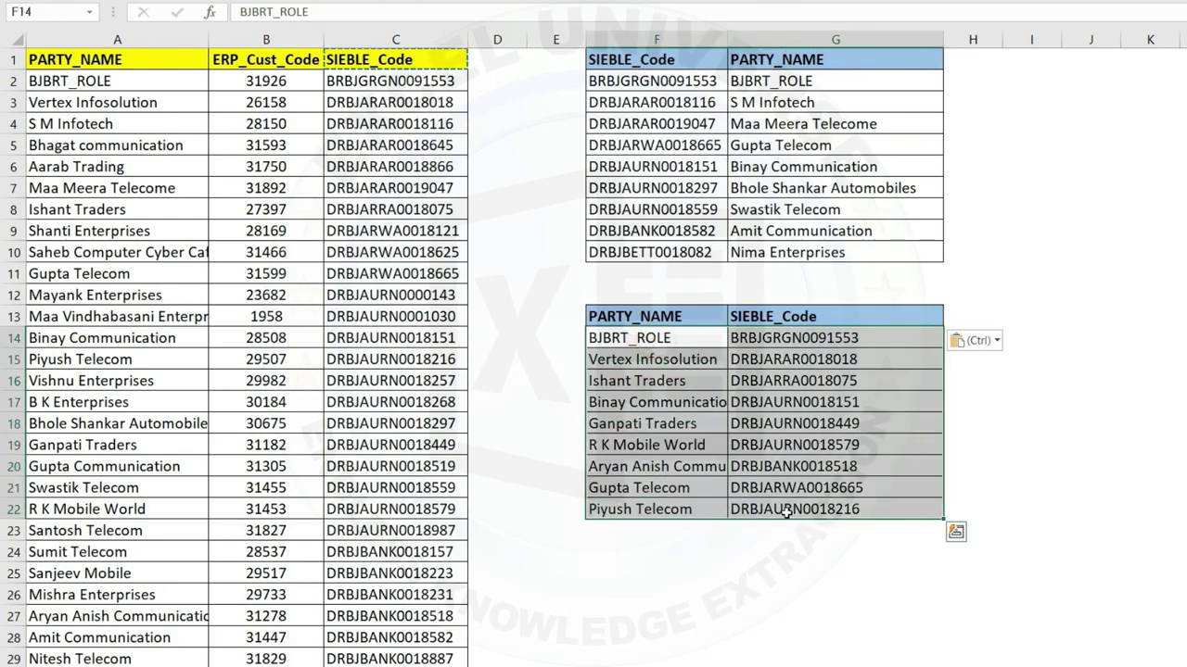